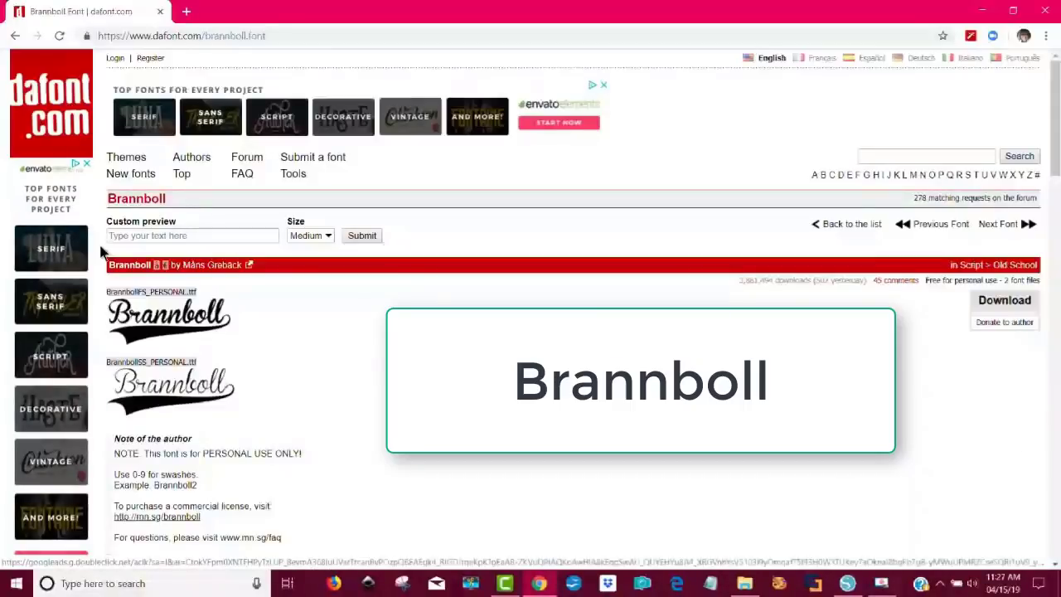
Step: Download the Brannboll font from its dafont page
{"action": "double_click", "coordinate": [111, 199]}
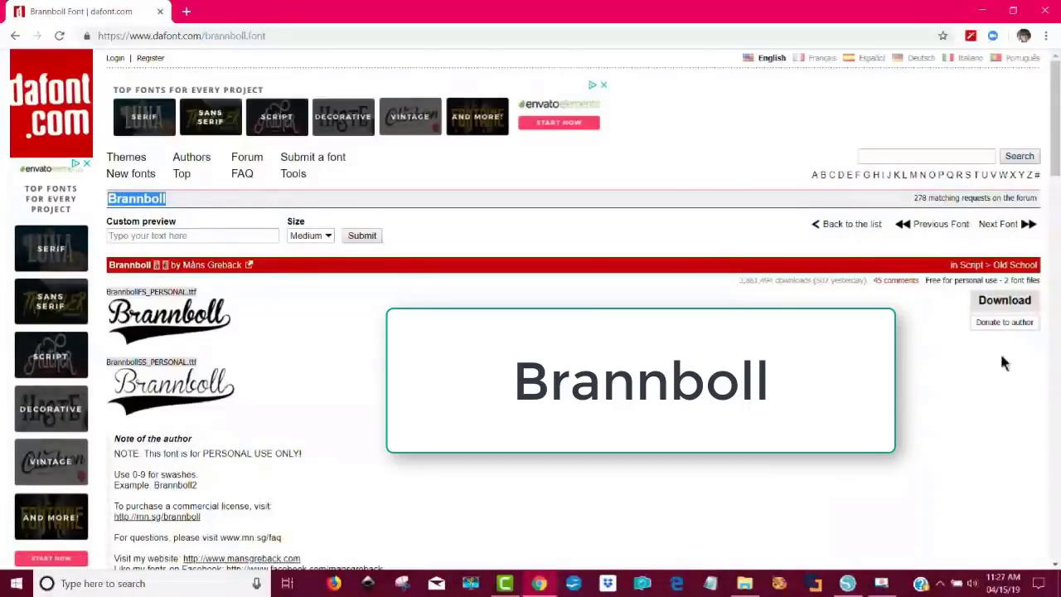
{"action": "left_click", "coordinate": [1004, 300]}
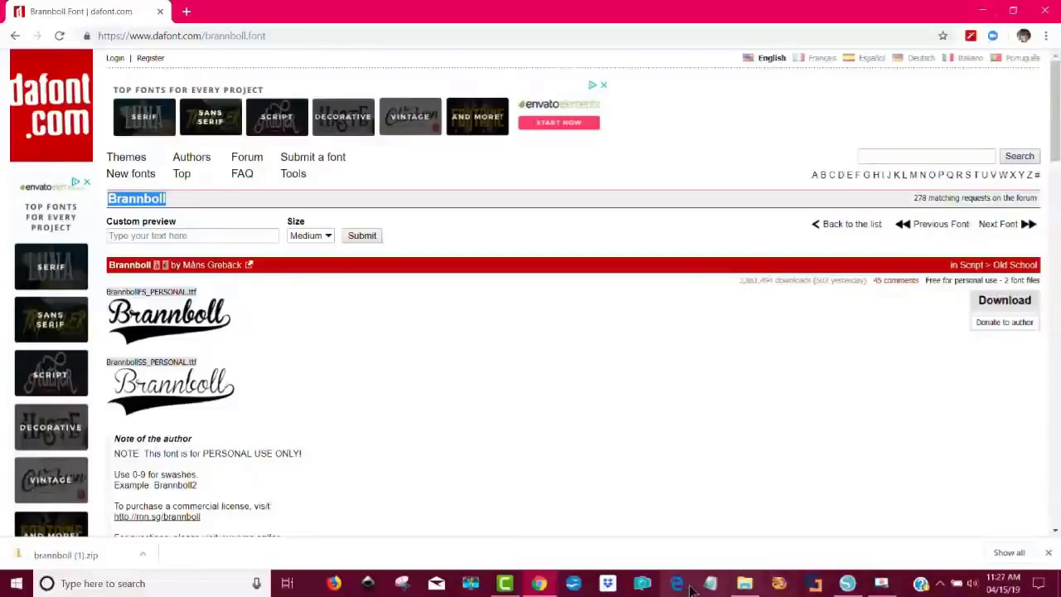
Step: Switch to the Fonts folder in File Explorer, try to install Cliche-Regular, decline replacing it, and close the font preview and folder
{"action": "left_click", "coordinate": [744, 584]}
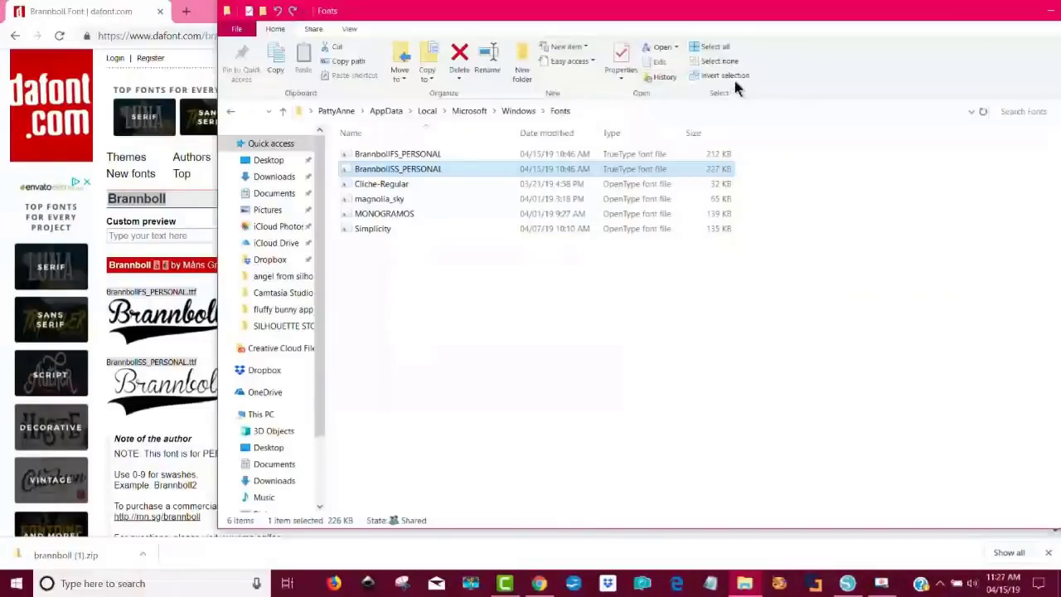
{"action": "left_click_drag", "start_coordinate": [768, 20], "coordinate": [586, 27]}
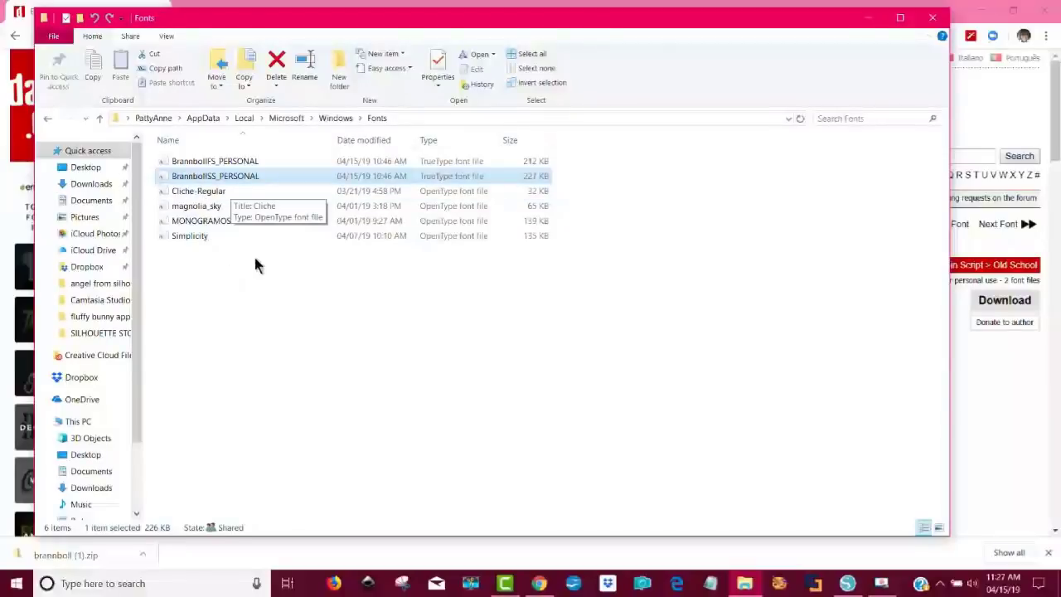
{"action": "left_click", "coordinate": [231, 190]}
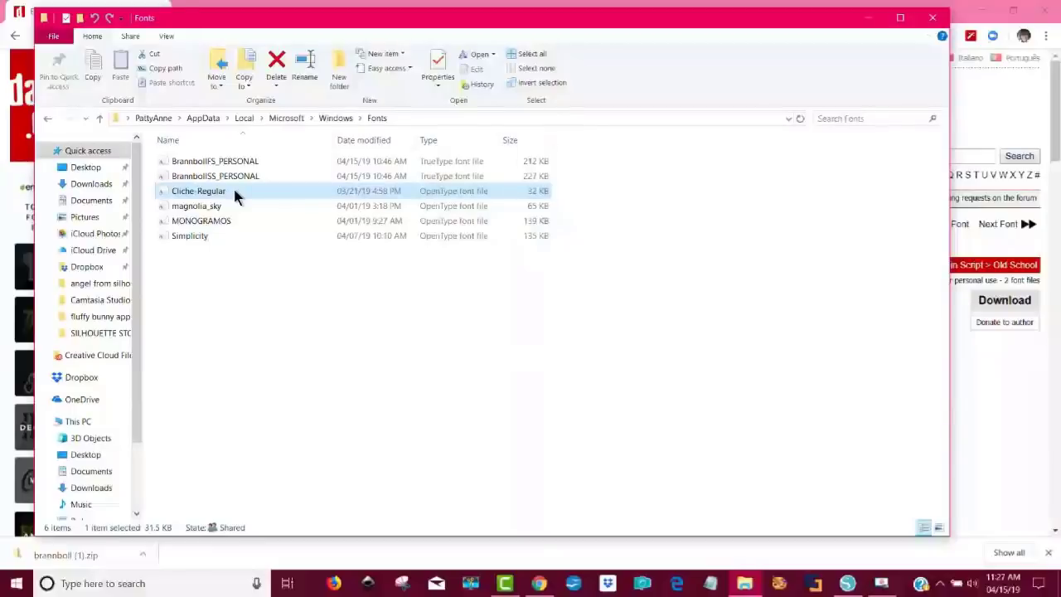
{"action": "double_click", "coordinate": [238, 191]}
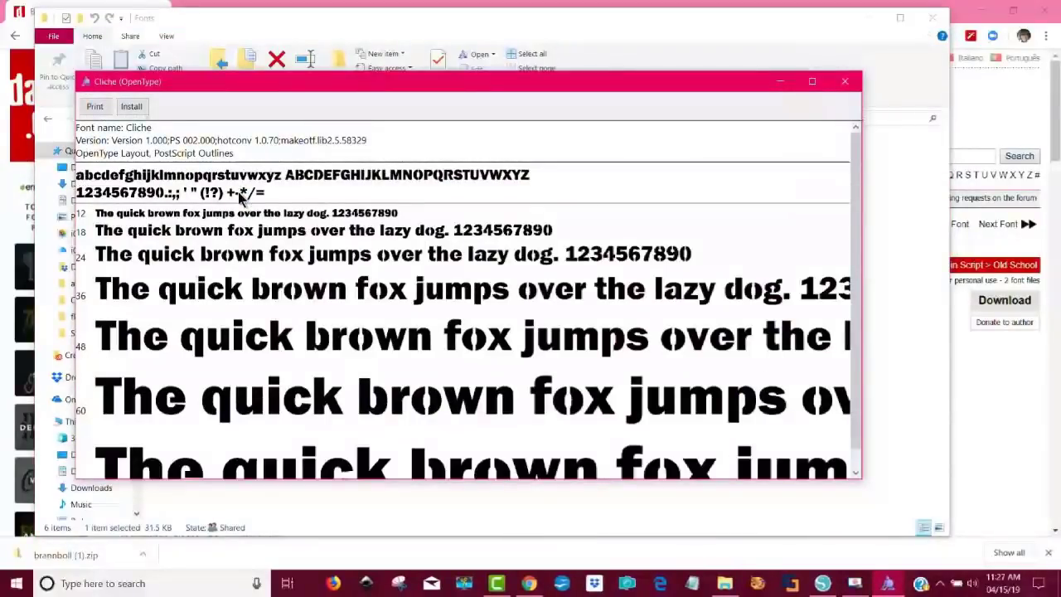
{"action": "left_click", "coordinate": [133, 107]}
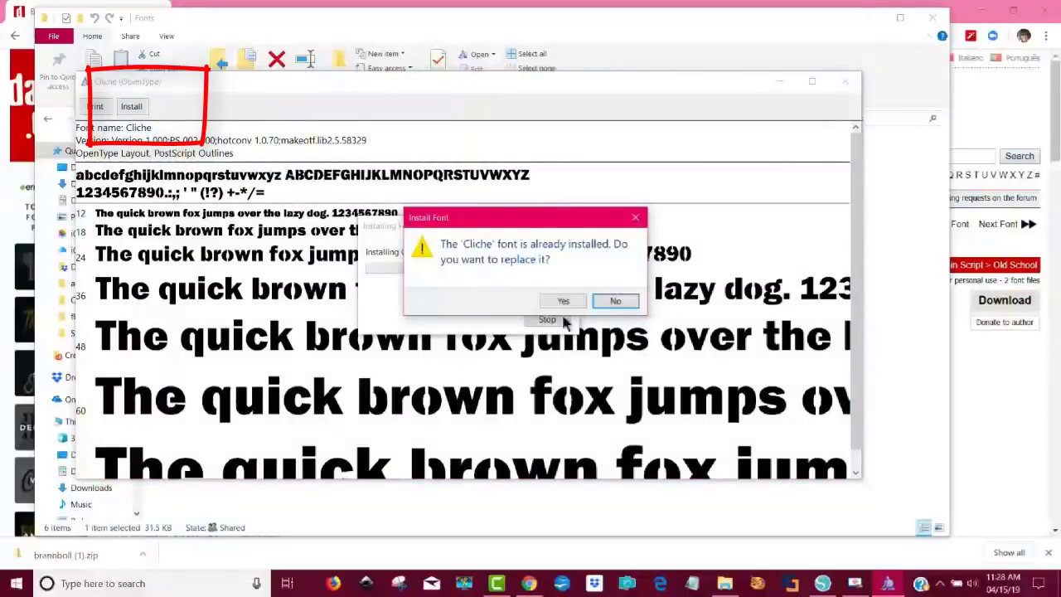
{"action": "left_click", "coordinate": [617, 303]}
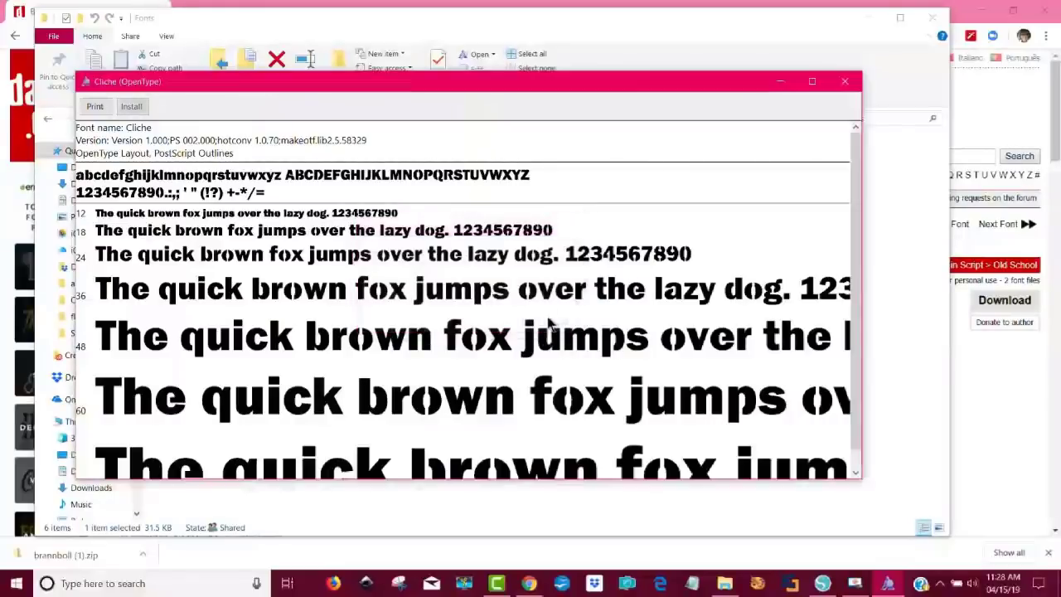
{"action": "left_click", "coordinate": [845, 82]}
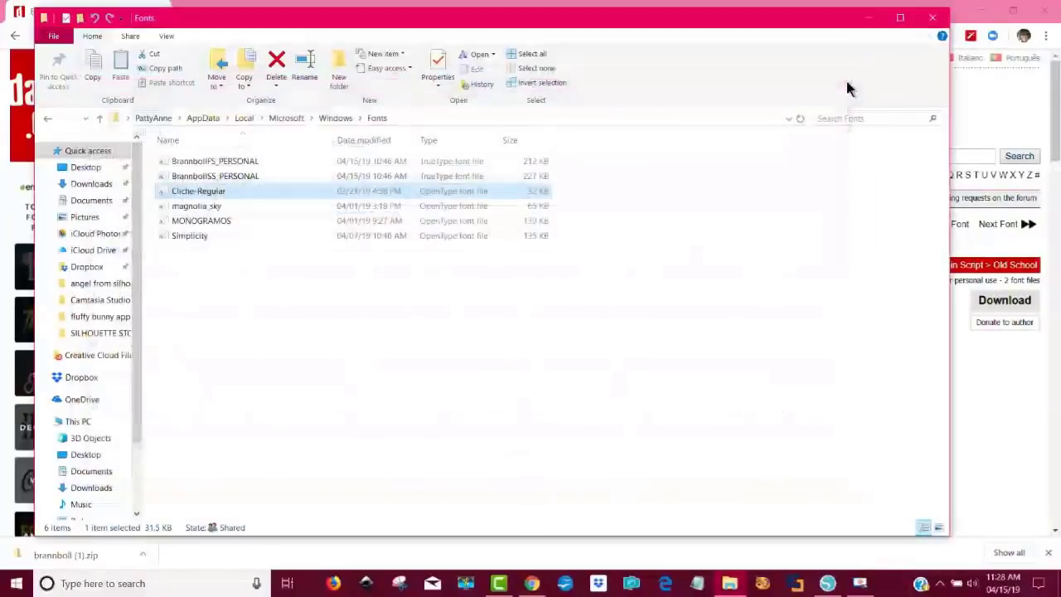
{"action": "left_click", "coordinate": [935, 17]}
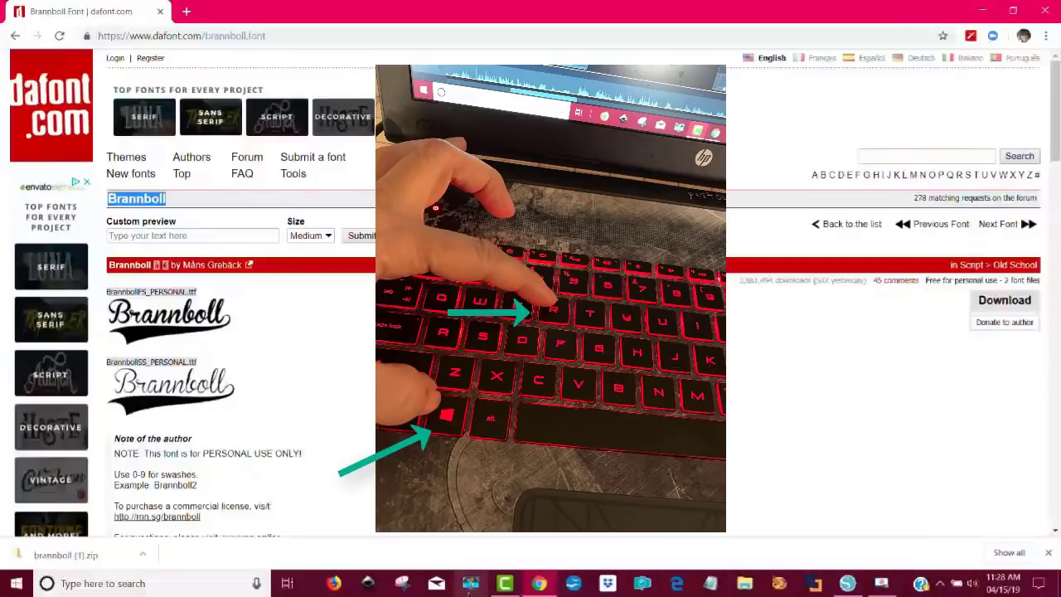
Step: Run %localappdata% and open the Fonts folder inside Microsoft\Windows
{"action": "key", "text": "super+r"}
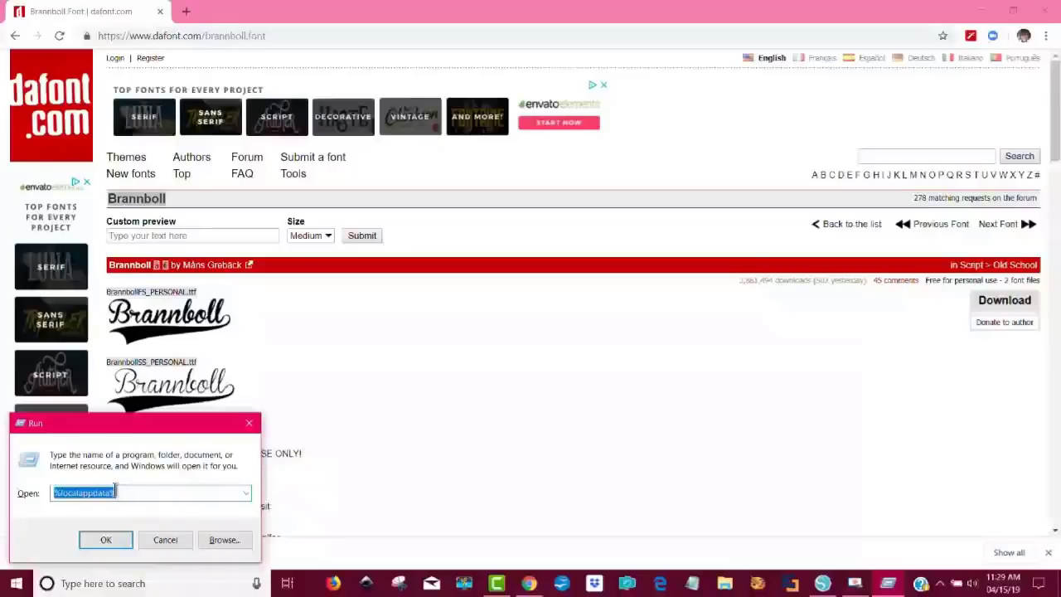
{"action": "left_click", "coordinate": [106, 540]}
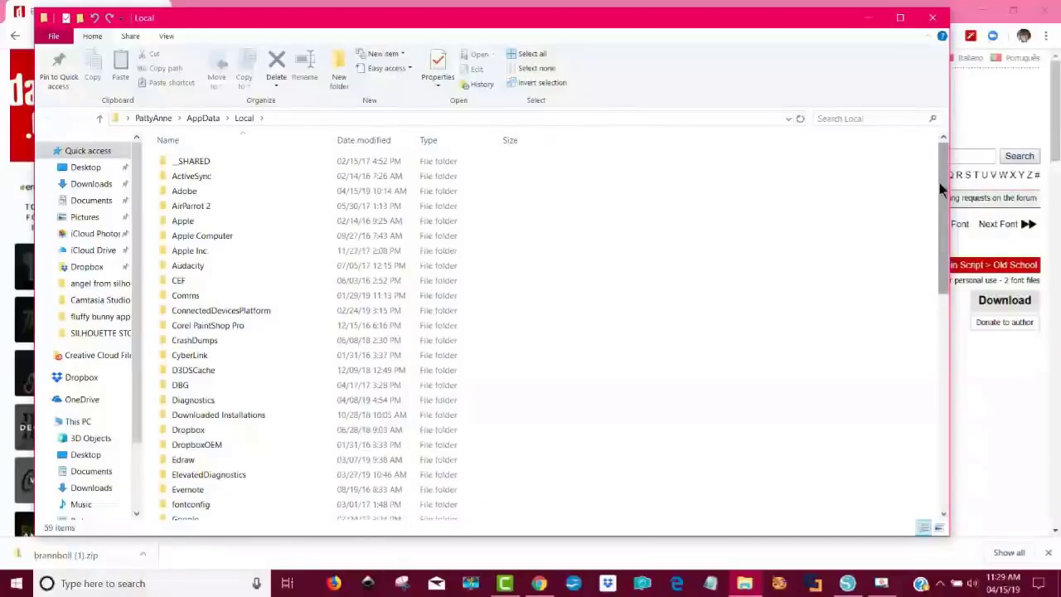
{"action": "left_click_drag", "start_coordinate": [940, 183], "coordinate": [941, 324]}
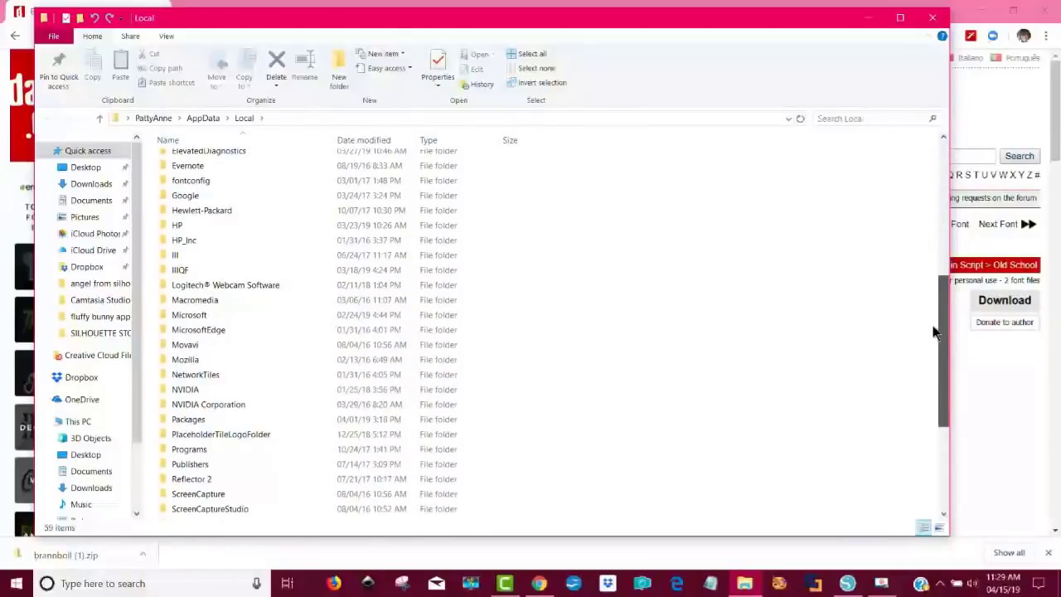
{"action": "double_click", "coordinate": [226, 314]}
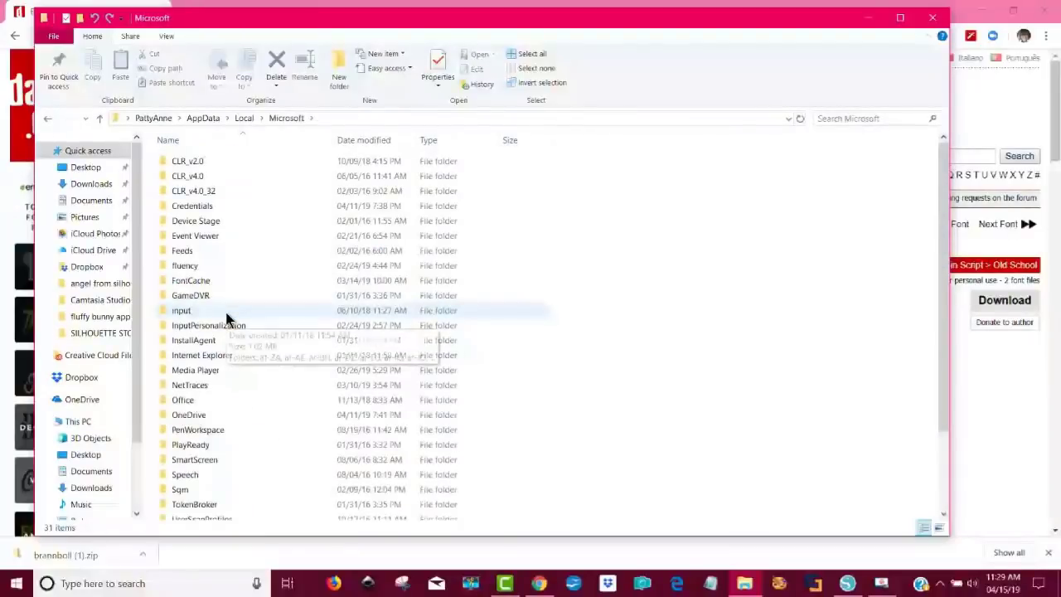
{"action": "scroll", "coordinate": [782, 306], "scroll_direction": "down", "scroll_amount": 3}
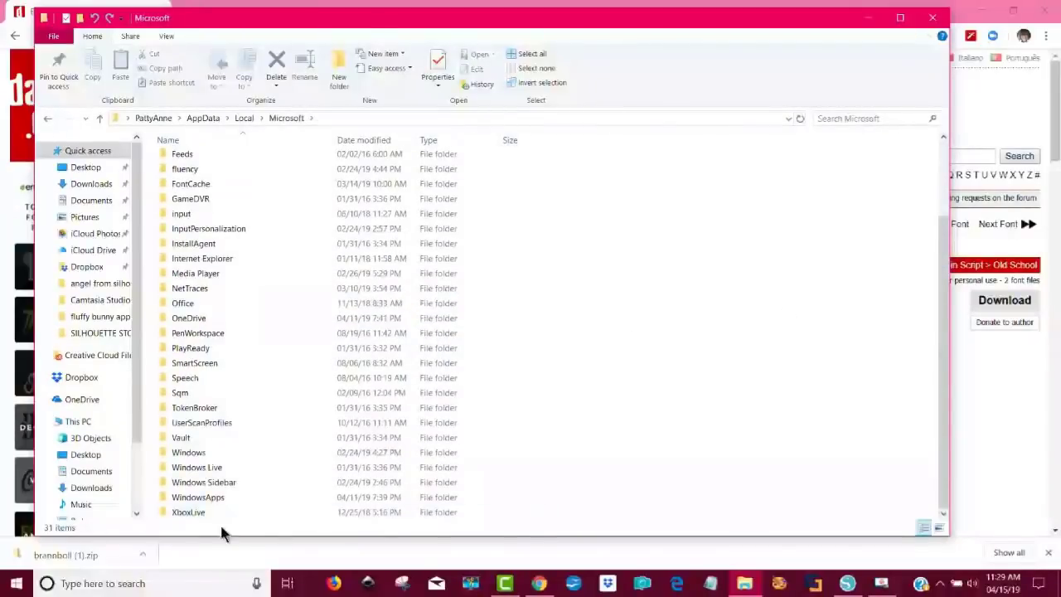
{"action": "double_click", "coordinate": [191, 452]}
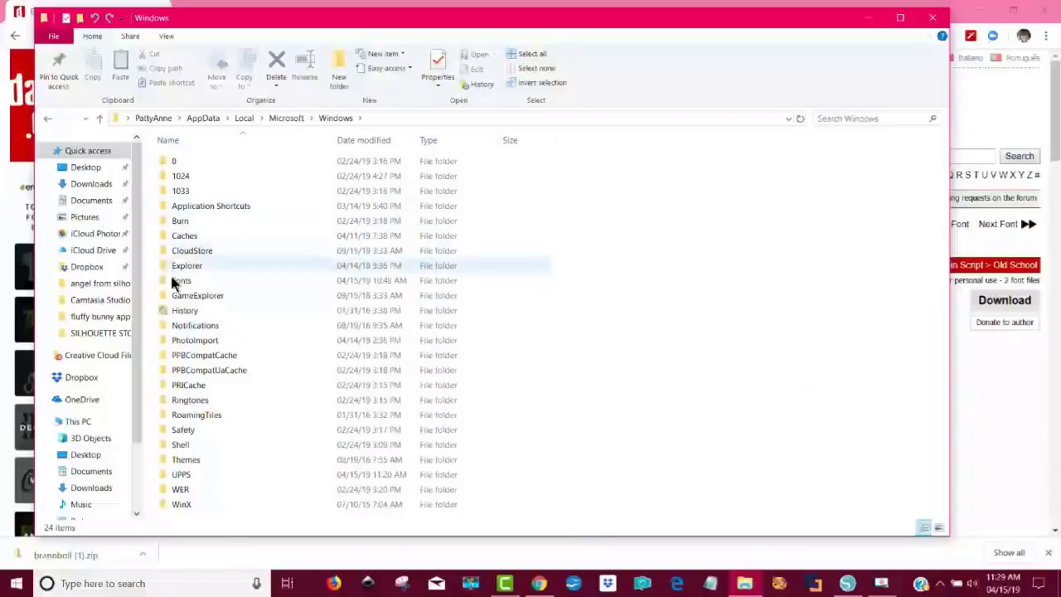
{"action": "left_click", "coordinate": [199, 282]}
{"action": "double_click", "coordinate": [198, 284]}
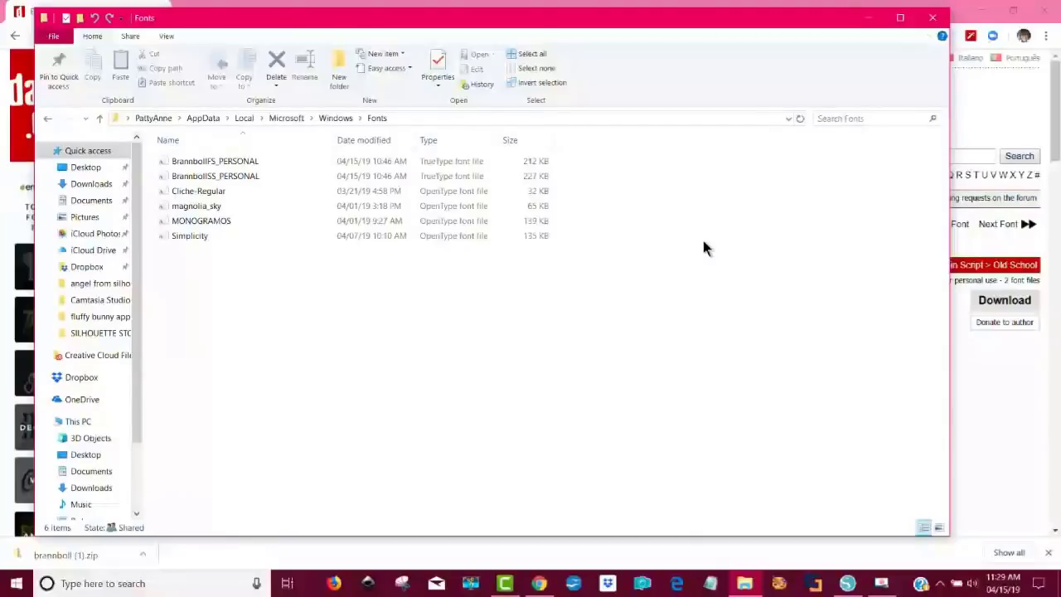
Step: Look at the available actions for the BrannbollFS_PERSONAL font file without choosing one, and close the Fonts folder
{"action": "left_click", "coordinate": [190, 162]}
{"action": "right_click", "coordinate": [191, 164]}
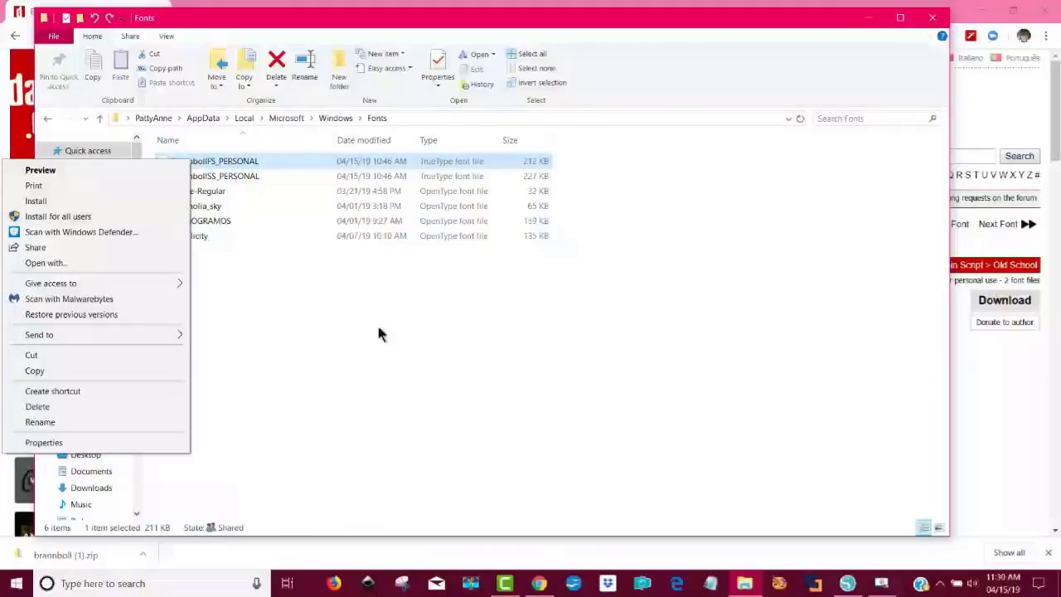
{"action": "left_click", "coordinate": [448, 348]}
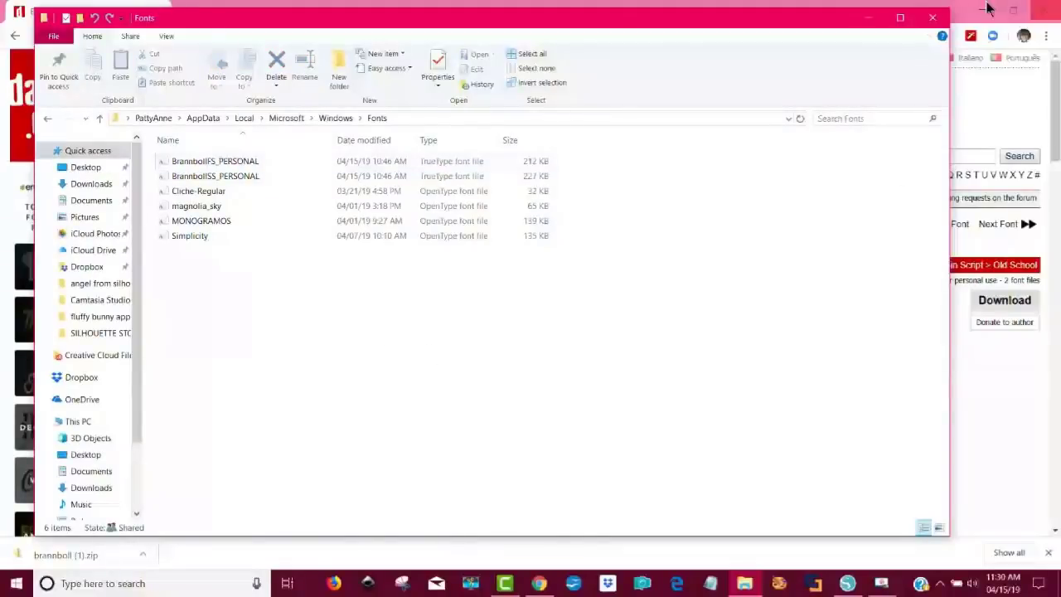
{"action": "left_click", "coordinate": [934, 19]}
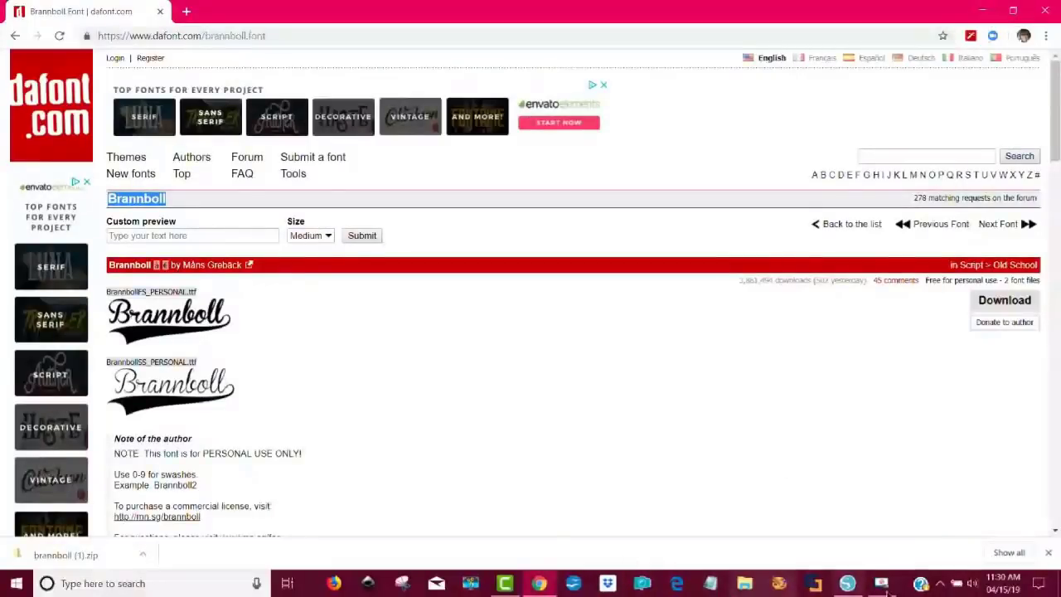
Step: Switch to Silhouette Studio and stack the Yankees, Pirates and Baseball designs beside the mat so the page is clear
{"action": "left_click", "coordinate": [847, 583]}
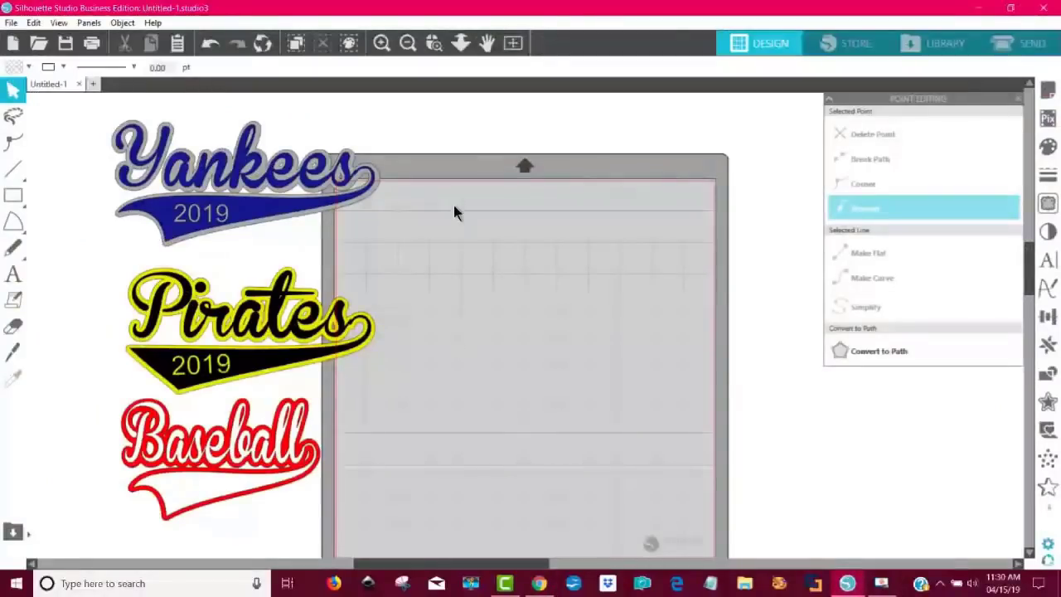
{"action": "left_click_drag", "start_coordinate": [217, 177], "coordinate": [134, 160]}
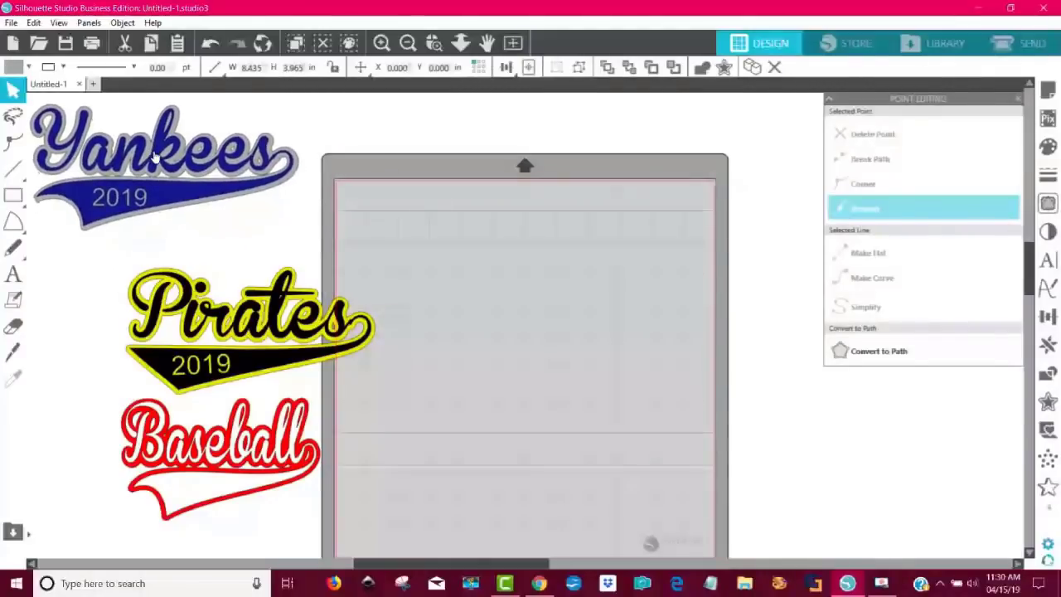
{"action": "left_click_drag", "start_coordinate": [251, 323], "coordinate": [155, 257]}
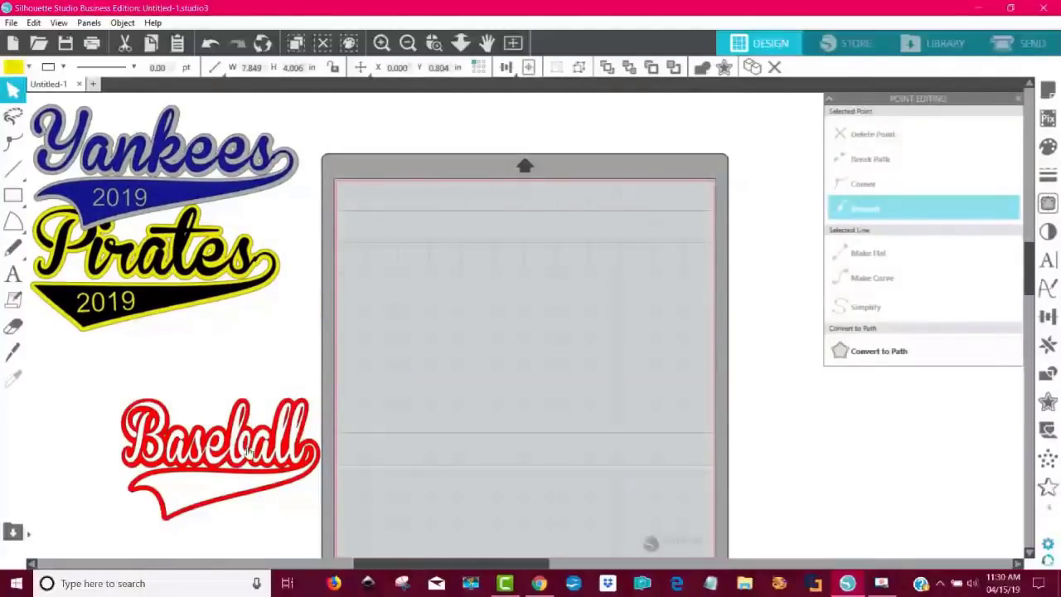
{"action": "left_click_drag", "start_coordinate": [239, 464], "coordinate": [148, 373]}
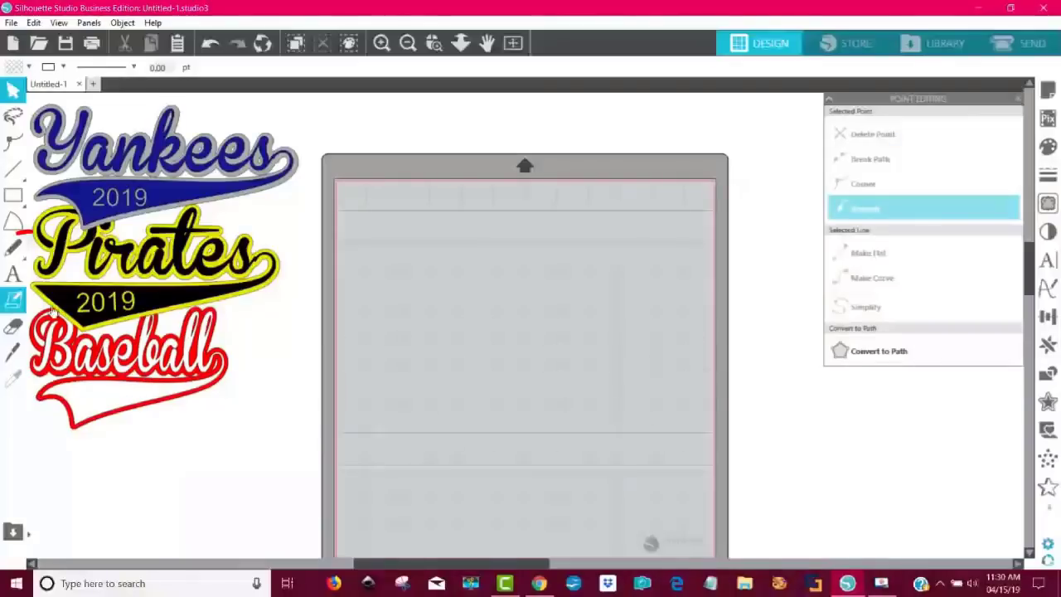
Step: Add the text "Braves" near the upper edge of the mat
{"action": "left_click", "coordinate": [5, 278]}
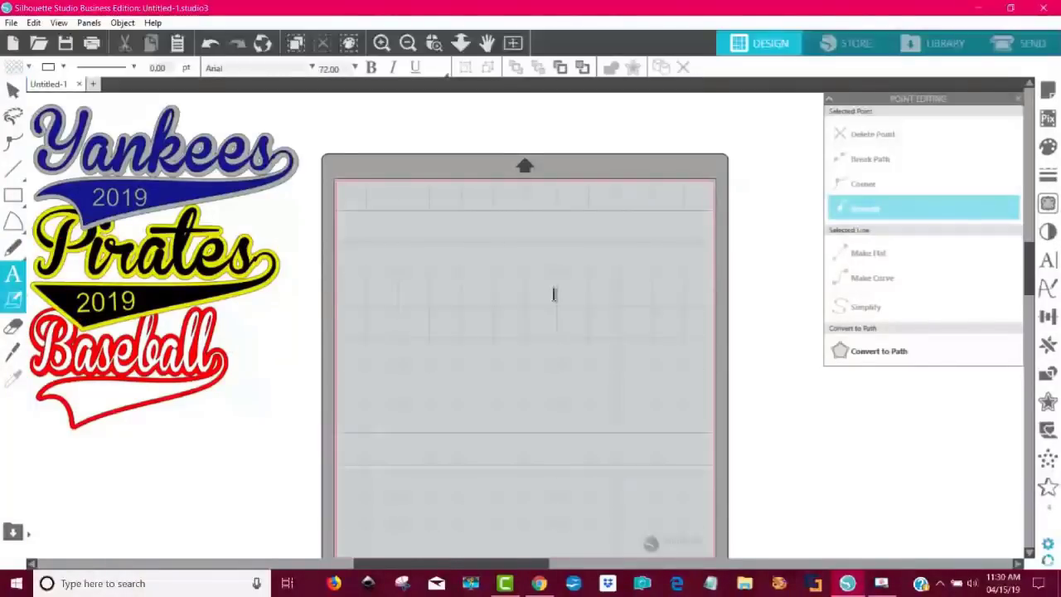
{"action": "left_click", "coordinate": [390, 234]}
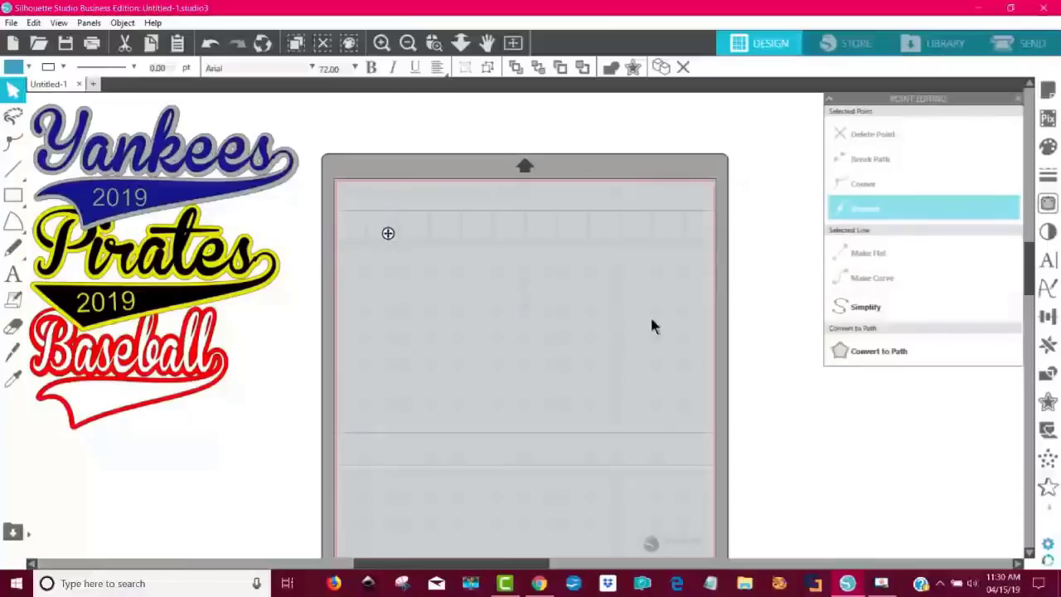
{"action": "type", "text": "Braves"}
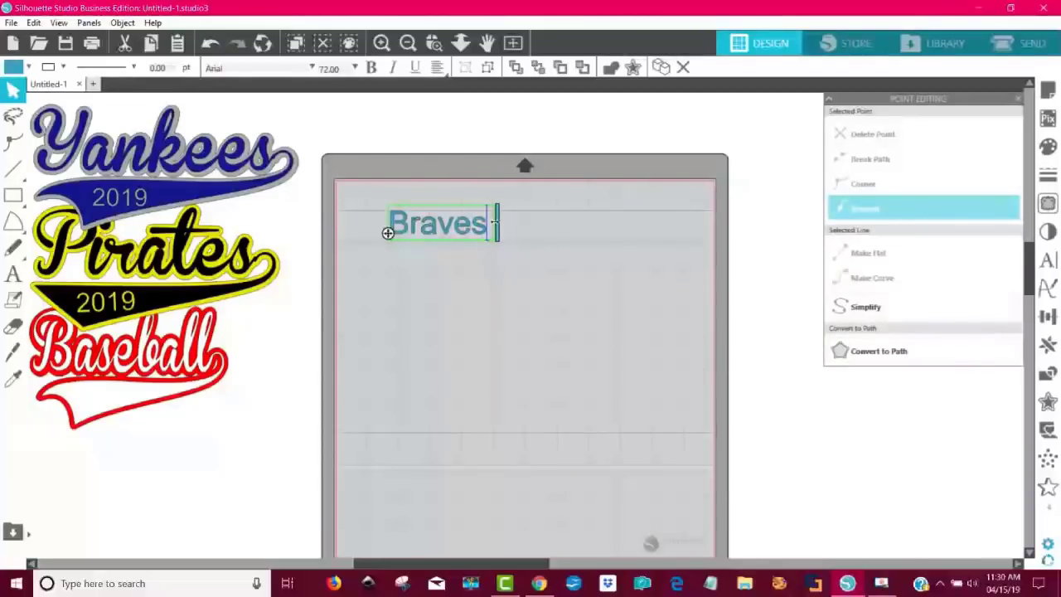
{"action": "key", "text": "BackSpace"}
Step: Set the font of the Braves text to Brannboll F PERSONAL USE ONLY
{"action": "left_click_drag", "start_coordinate": [489, 224], "coordinate": [387, 225]}
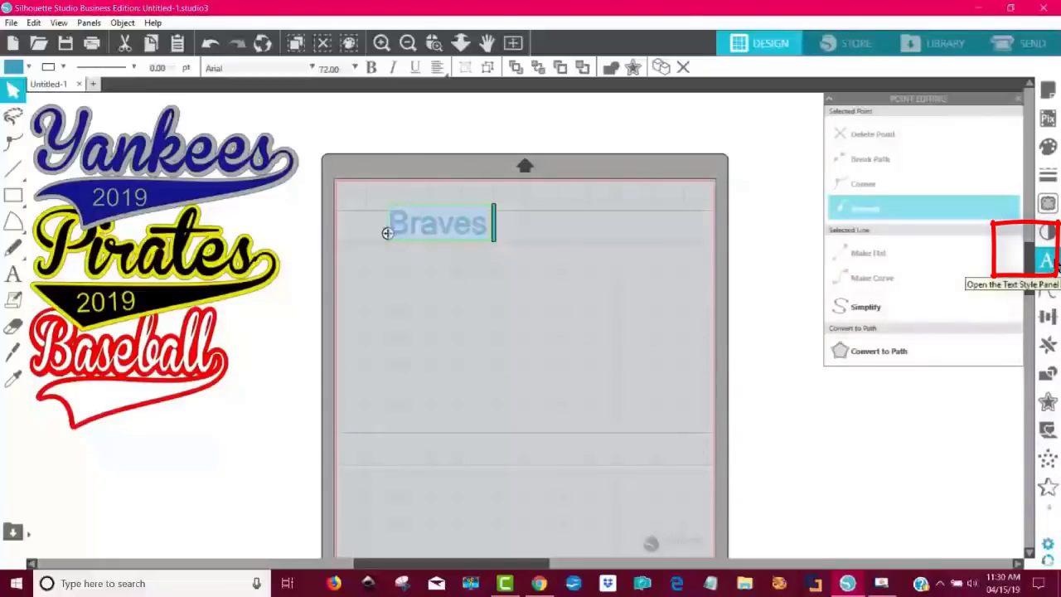
{"action": "left_click", "coordinate": [1050, 262]}
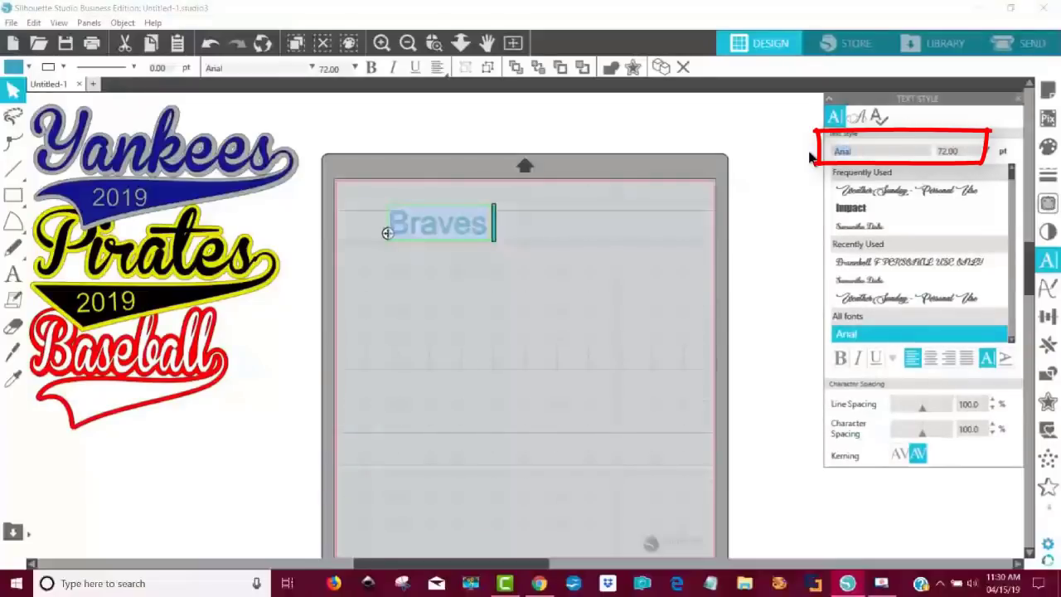
{"action": "type", "text": "bran"}
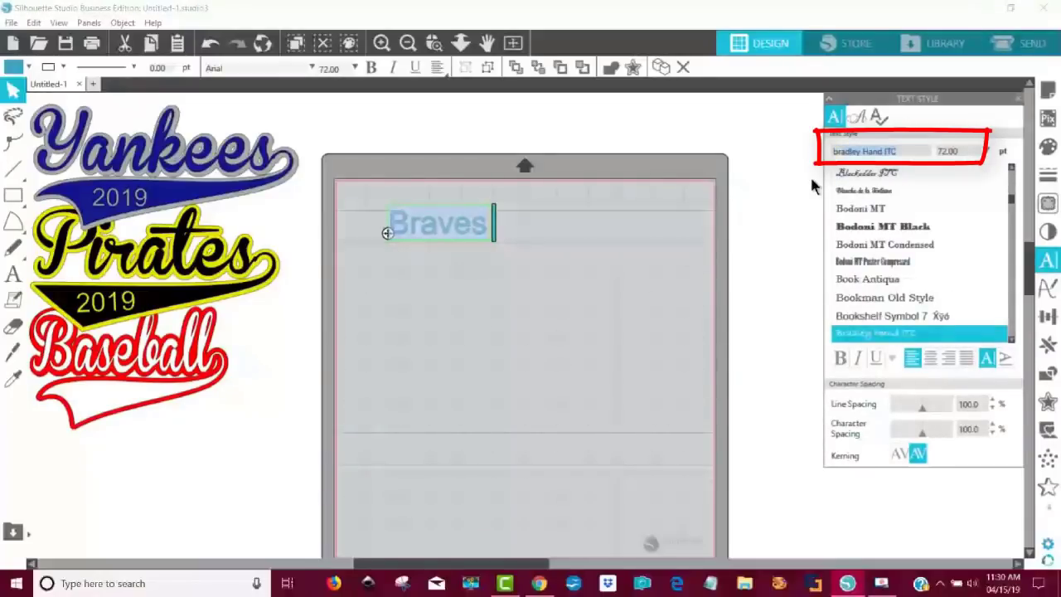
{"action": "type", "text": "b"}
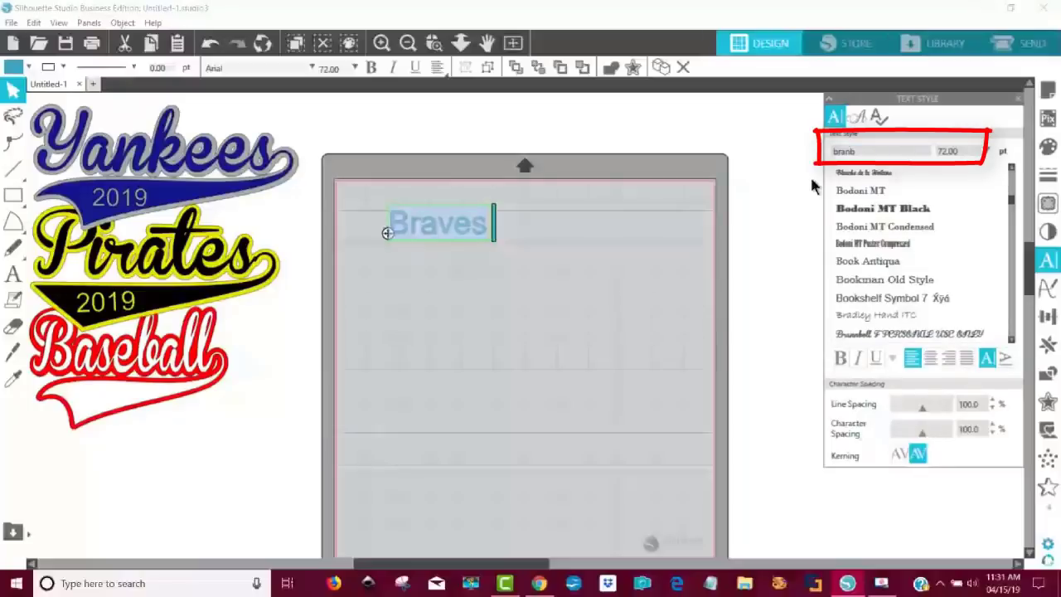
{"action": "key", "text": "BackSpace"}
{"action": "type", "text": "n"}
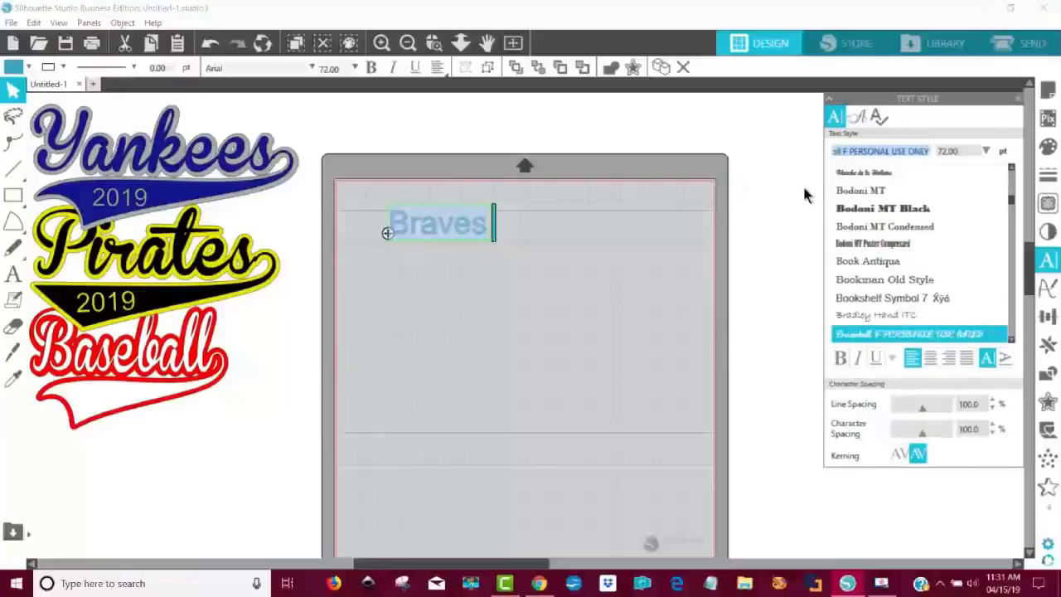
{"action": "left_click", "coordinate": [923, 336]}
{"action": "left_click", "coordinate": [461, 290]}
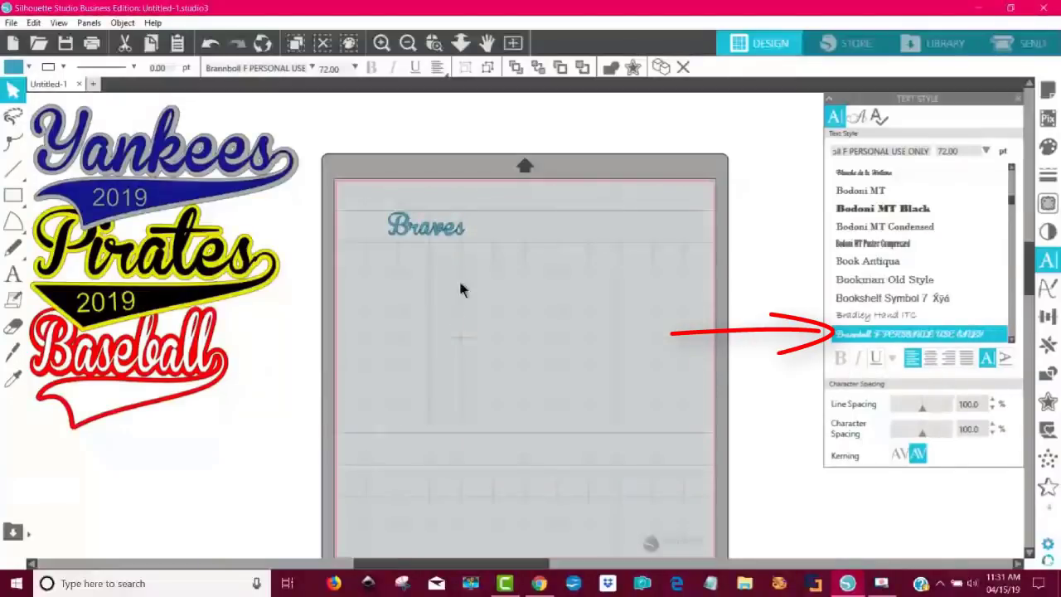
Step: Enlarge the Braves text proportionally to about 242 pt
{"action": "left_click", "coordinate": [441, 217]}
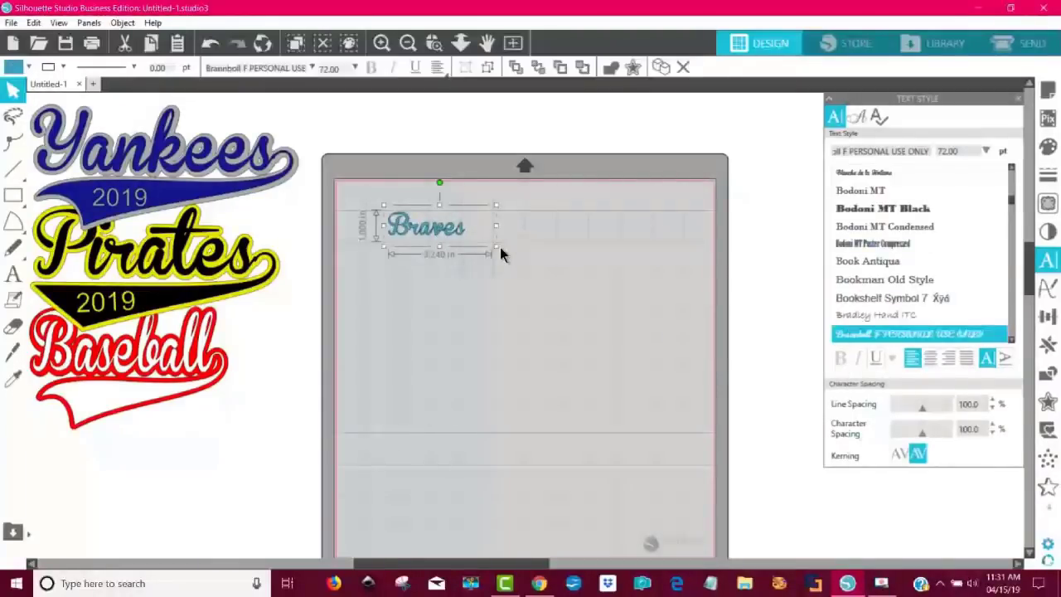
{"action": "left_click_drag", "start_coordinate": [500, 253], "coordinate": [717, 391]}
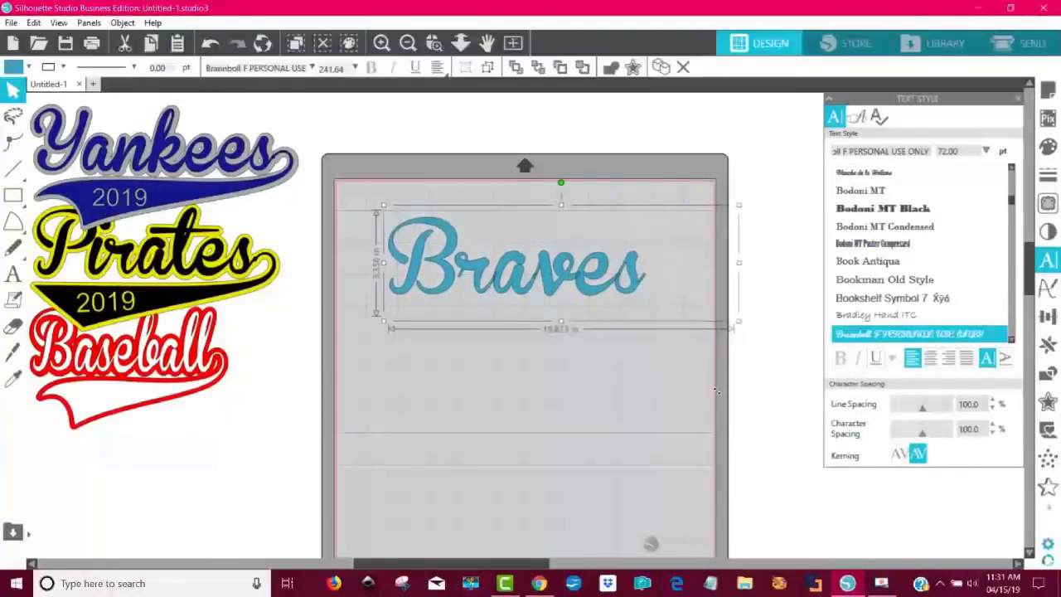
Step: Move the Braves text fully inside the mat and append a swash tail glyph from Brannboll F PERSONAL USE ONLY after the s
{"action": "left_click_drag", "start_coordinate": [551, 291], "coordinate": [524, 284]}
{"action": "left_click", "coordinate": [580, 384]}
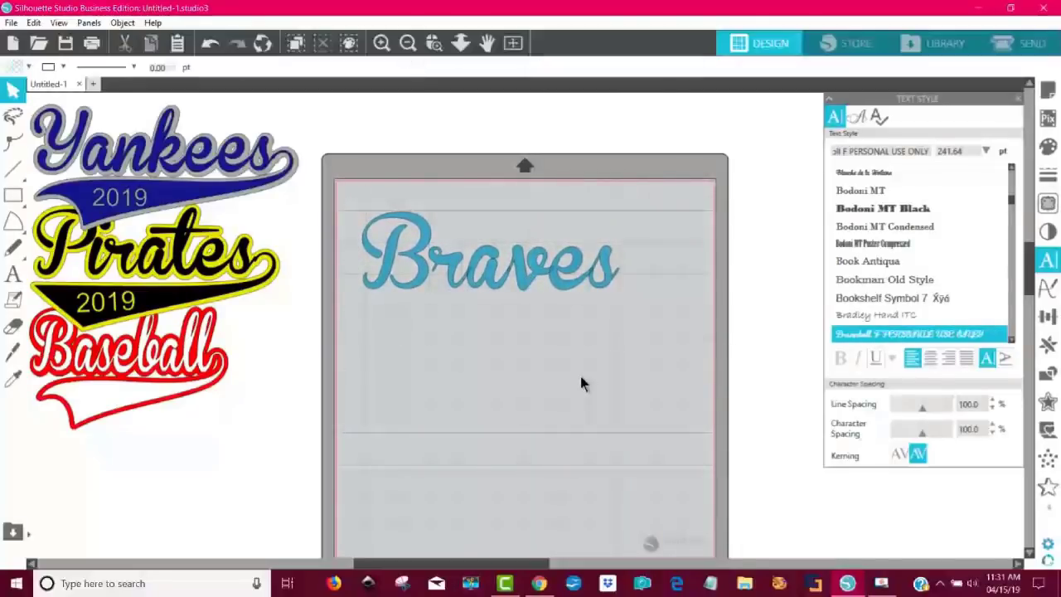
{"action": "double_click", "coordinate": [576, 288]}
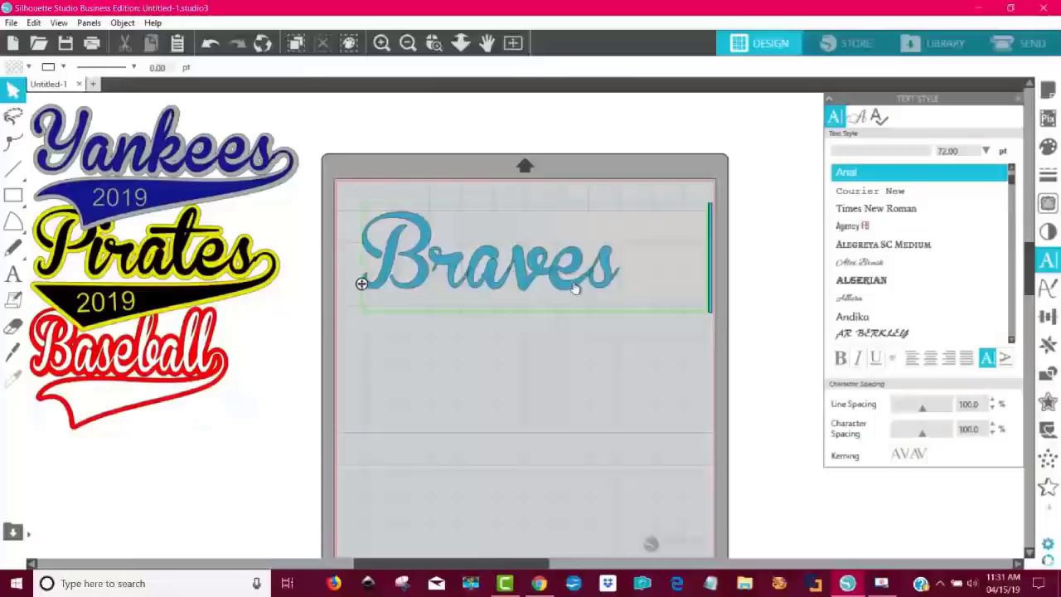
{"action": "left_click", "coordinate": [621, 274]}
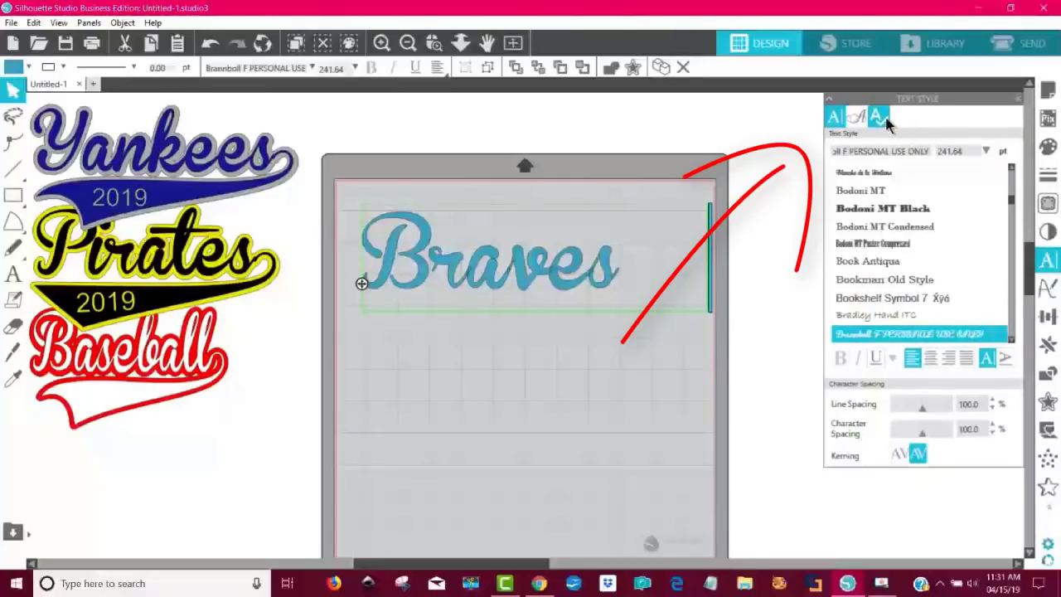
{"action": "left_click", "coordinate": [857, 119]}
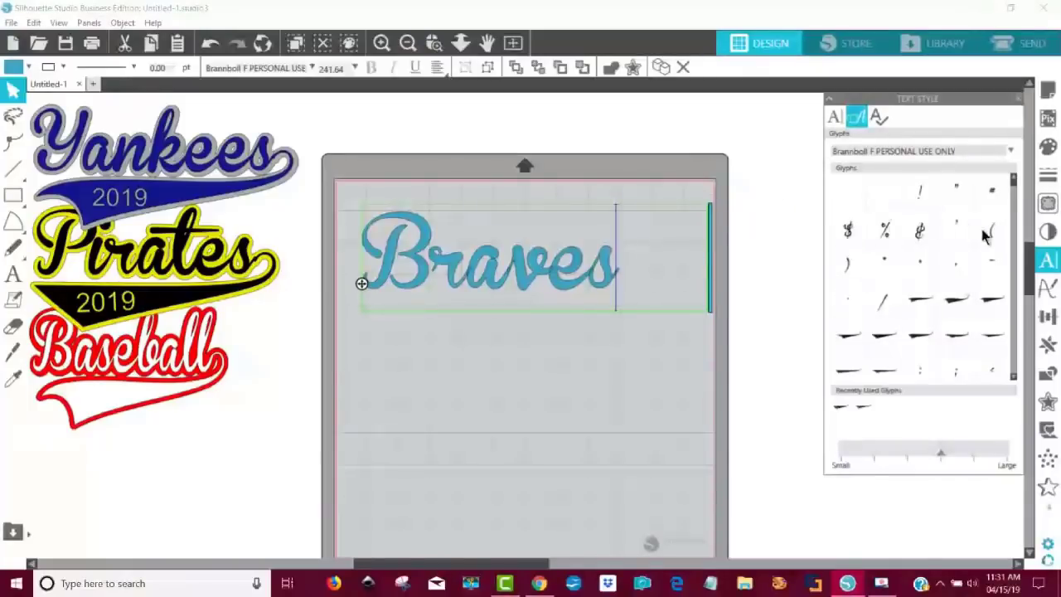
{"action": "scroll", "coordinate": [1013, 380], "scroll_direction": "down", "scroll_amount": 3}
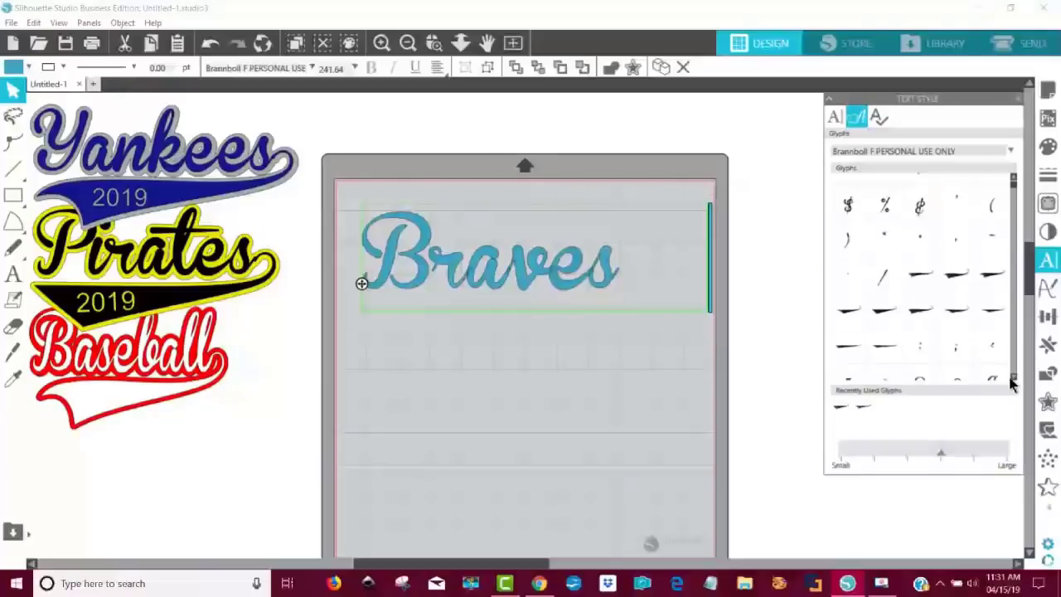
{"action": "left_click", "coordinate": [955, 281]}
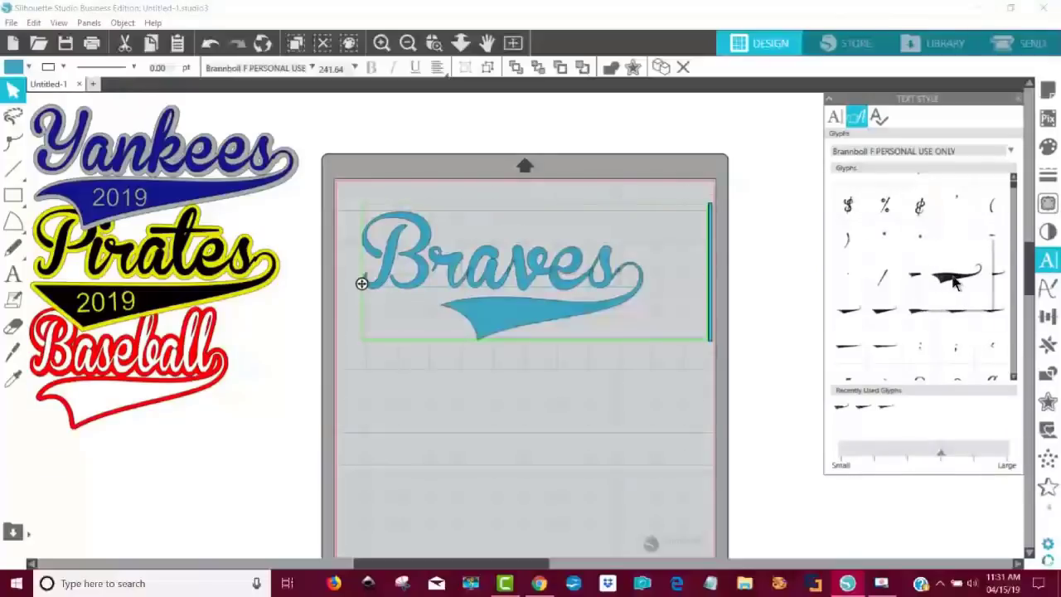
{"action": "left_click", "coordinate": [442, 442]}
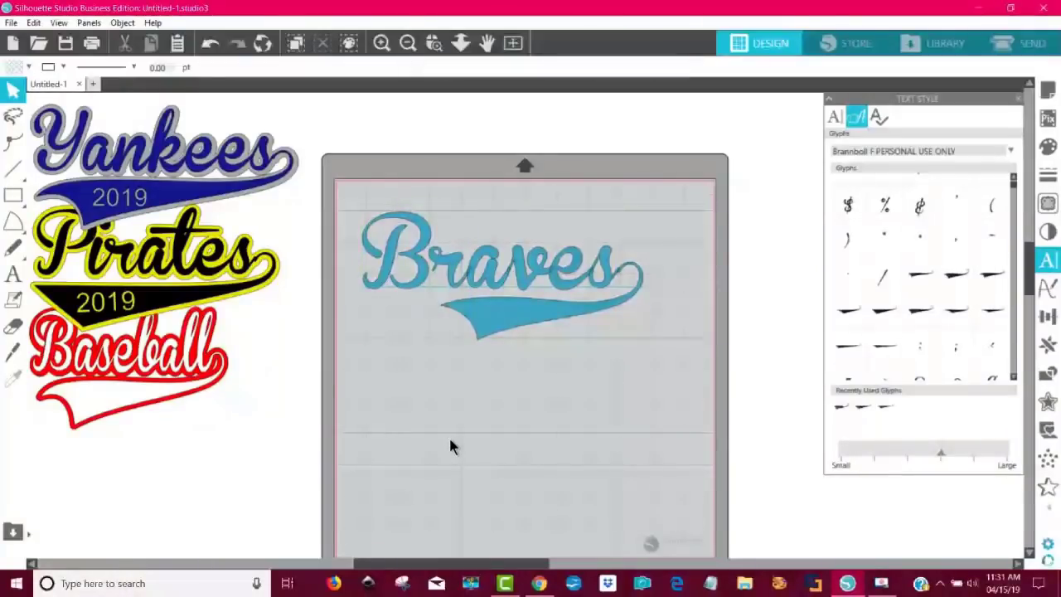
Step: Shift the Braves text slightly down on the mat and ungroup it into separate letters and tail
{"action": "left_click", "coordinate": [537, 317]}
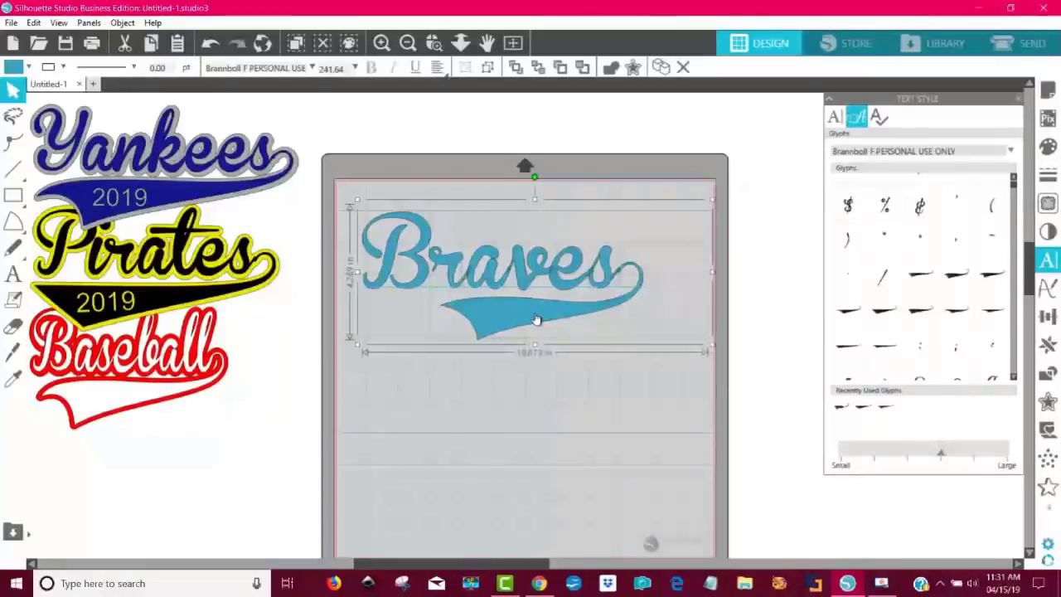
{"action": "left_click", "coordinate": [543, 404]}
{"action": "left_click_drag", "start_coordinate": [537, 314], "coordinate": [540, 323]}
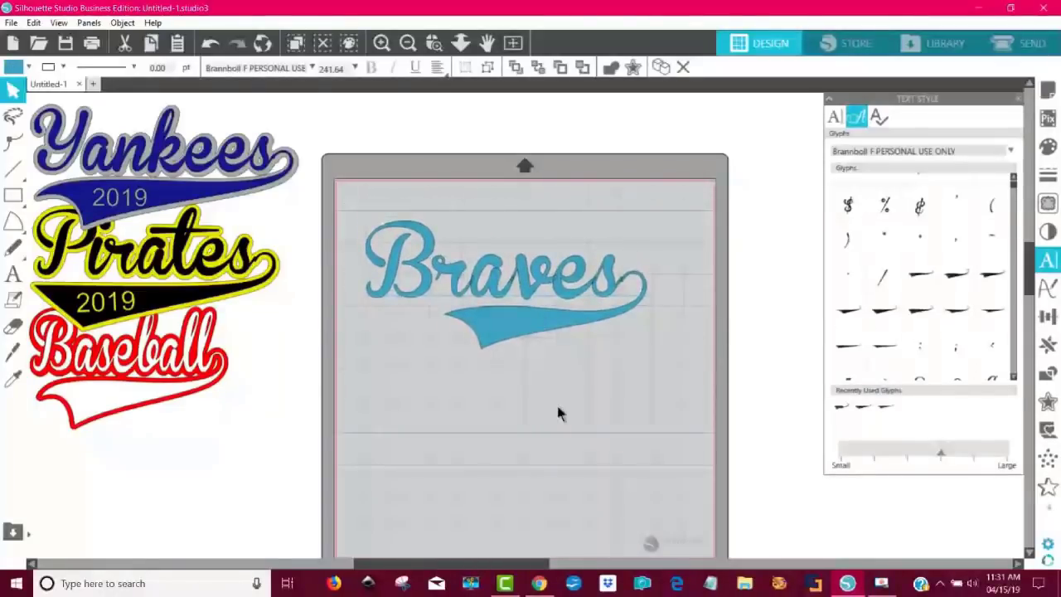
{"action": "left_click", "coordinate": [546, 308]}
{"action": "right_click", "coordinate": [546, 308]}
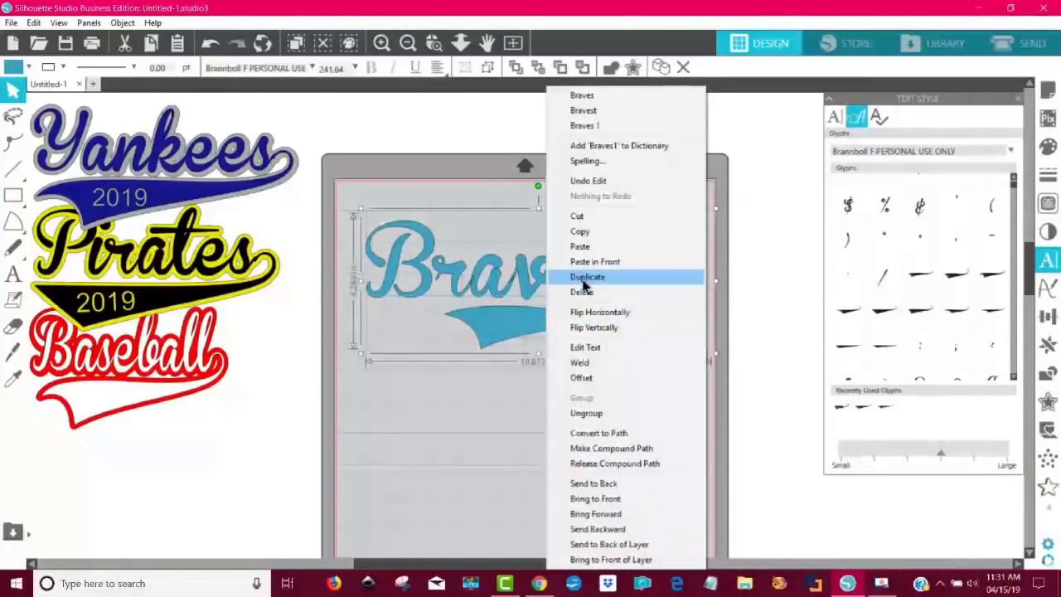
{"action": "left_click", "coordinate": [623, 423]}
{"action": "left_click", "coordinate": [519, 458]}
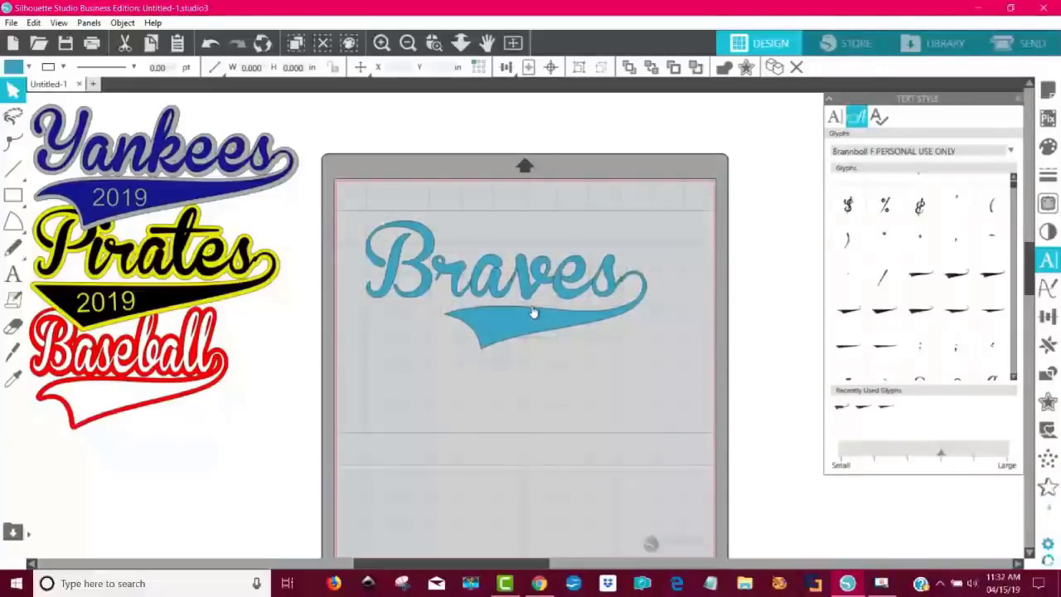
Step: Nudge the swash tail slightly upward, and weld all the Braves letters and the tail
{"action": "left_click", "coordinate": [517, 334]}
{"action": "left_click_drag", "start_coordinate": [515, 332], "coordinate": [516, 329]}
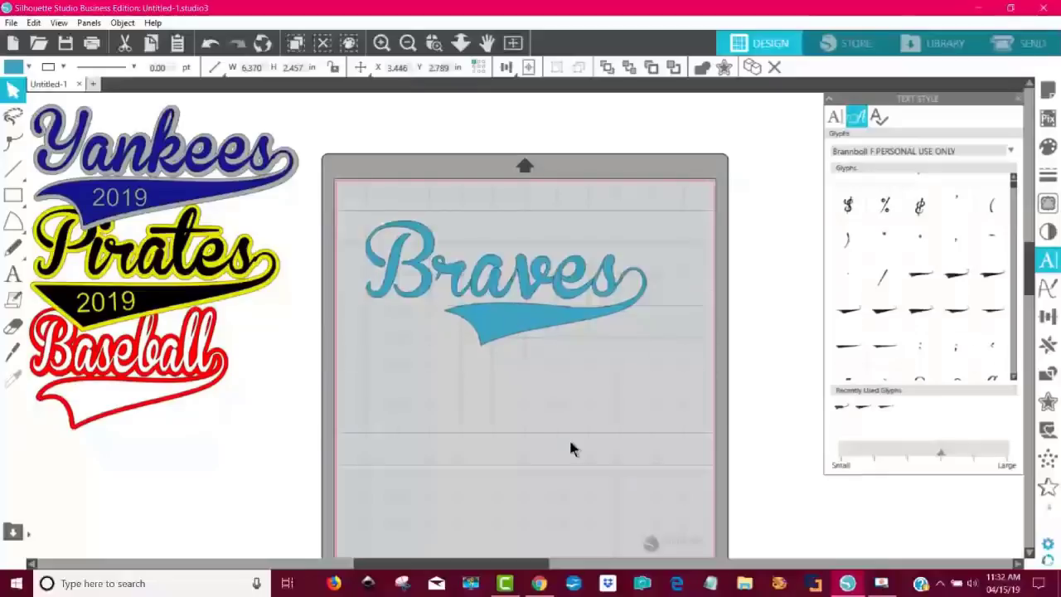
{"action": "left_click_drag", "start_coordinate": [631, 368], "coordinate": [284, 201]}
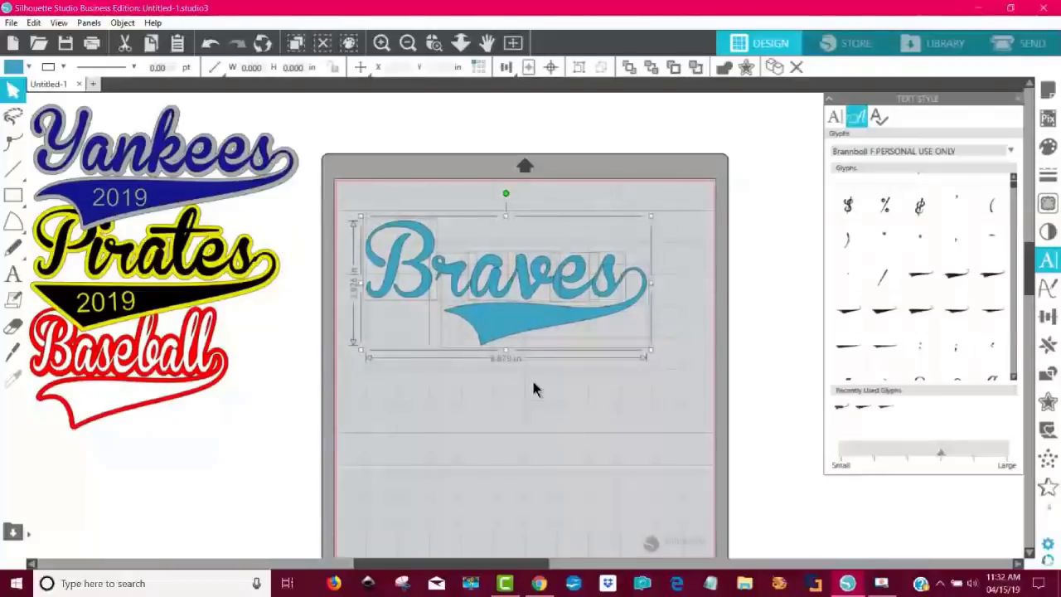
{"action": "right_click", "coordinate": [515, 325]}
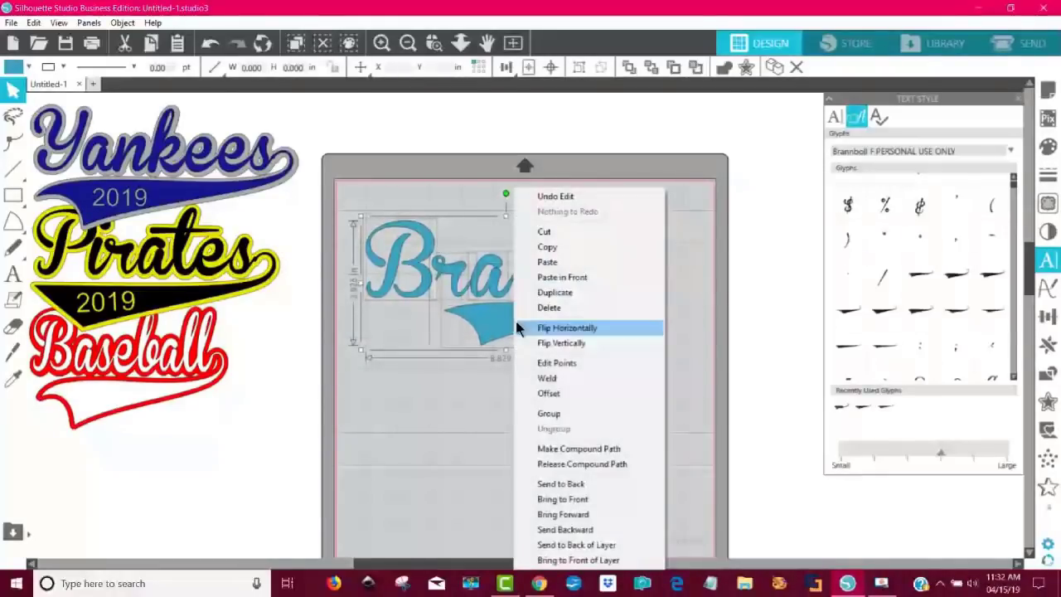
{"action": "left_click", "coordinate": [583, 382]}
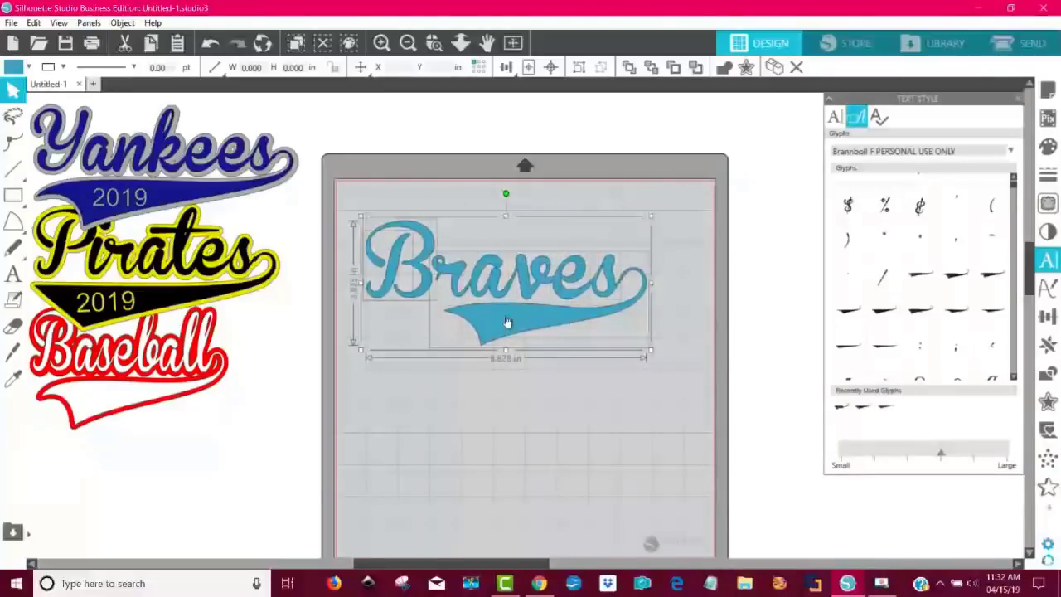
Step: Nudge both pieces of the letter B toward the r so the shapes overlap
{"action": "left_click", "coordinate": [553, 431]}
{"action": "left_click", "coordinate": [419, 272]}
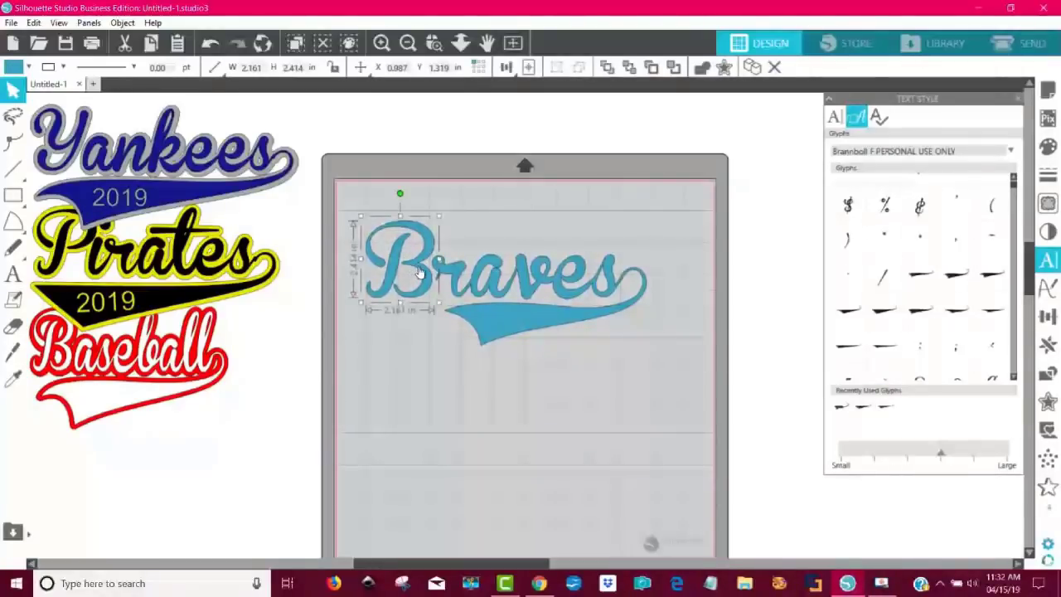
{"action": "left_click_drag", "start_coordinate": [419, 269], "coordinate": [384, 295]}
{"action": "left_click", "coordinate": [445, 296]}
{"action": "left_click", "coordinate": [388, 292]}
{"action": "left_click", "coordinate": [384, 290]}
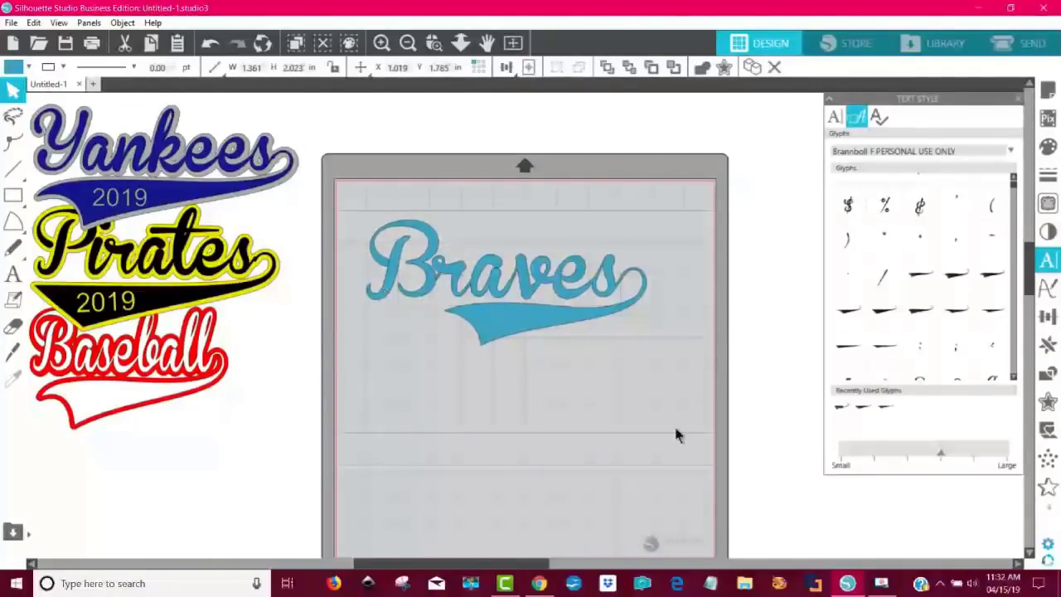
Step: Weld the B pieces to the rest of the Braves lettering to form a single shape
{"action": "left_click_drag", "start_coordinate": [539, 356], "coordinate": [349, 241]}
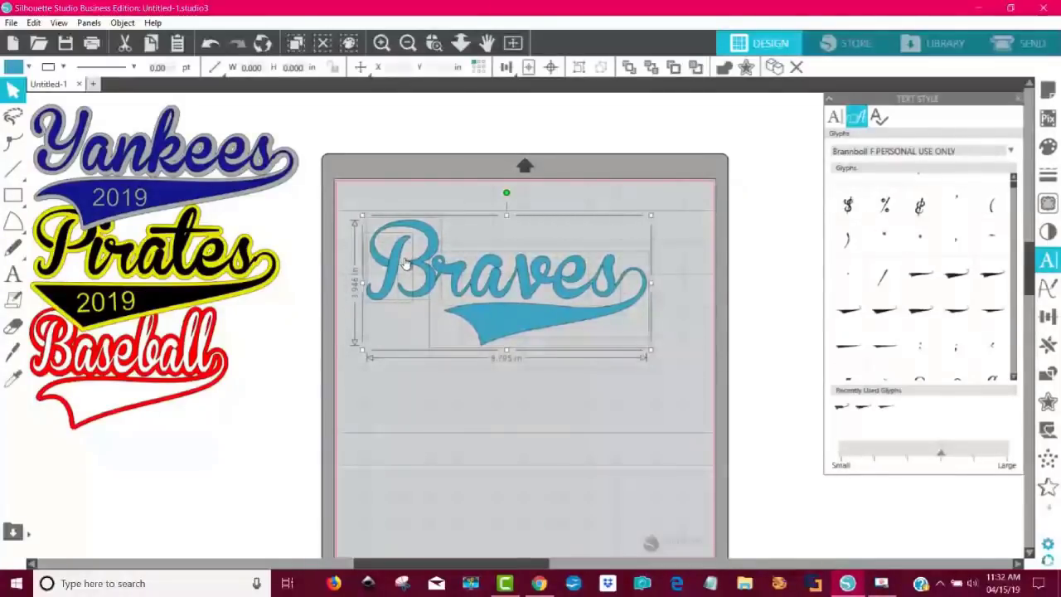
{"action": "right_click", "coordinate": [405, 264]}
{"action": "left_click", "coordinate": [484, 375]}
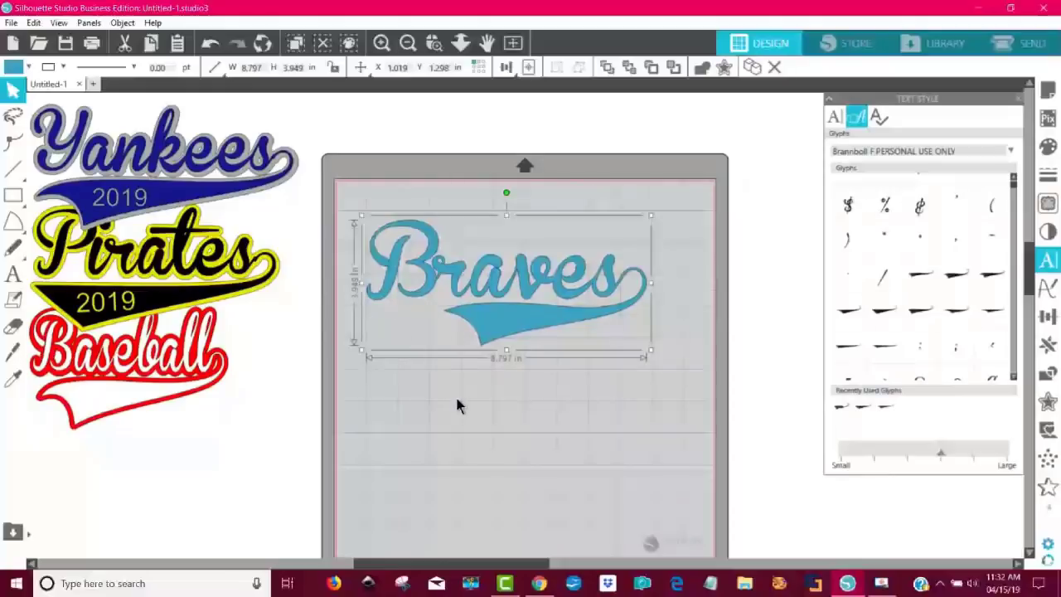
Step: Create a 0.125 in offset with rounded corners around the welded Braves design and fill it white
{"action": "left_click", "coordinate": [1050, 403]}
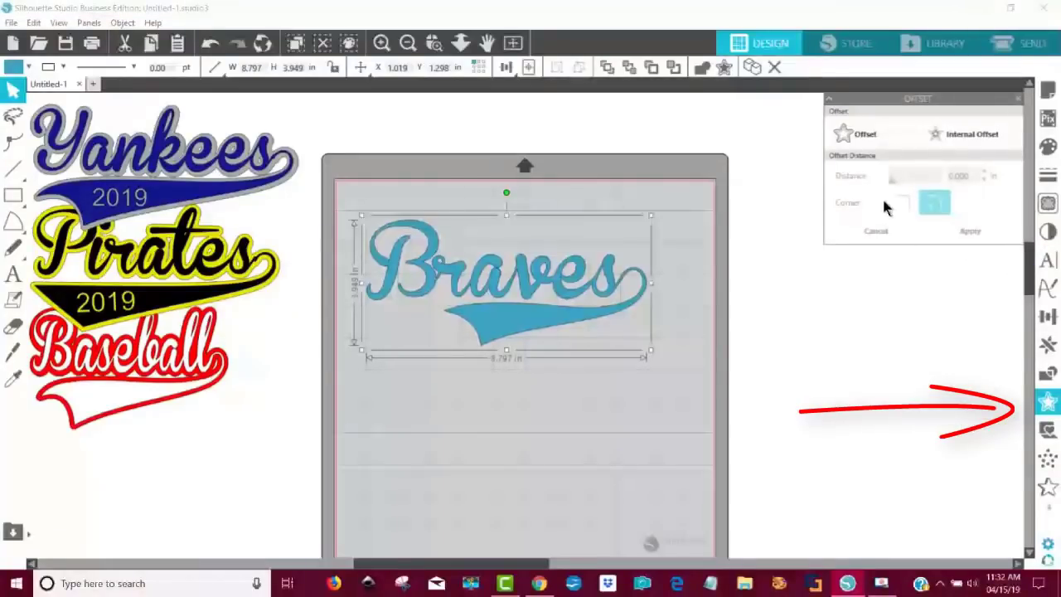
{"action": "left_click", "coordinate": [862, 139]}
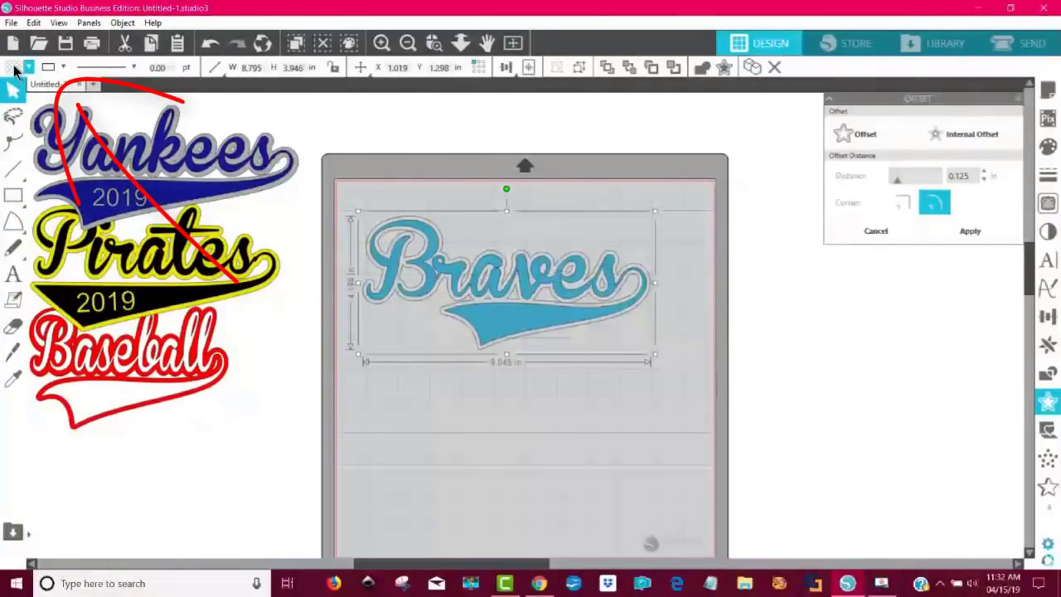
{"action": "mouse_move", "coordinate": [15, 71]}
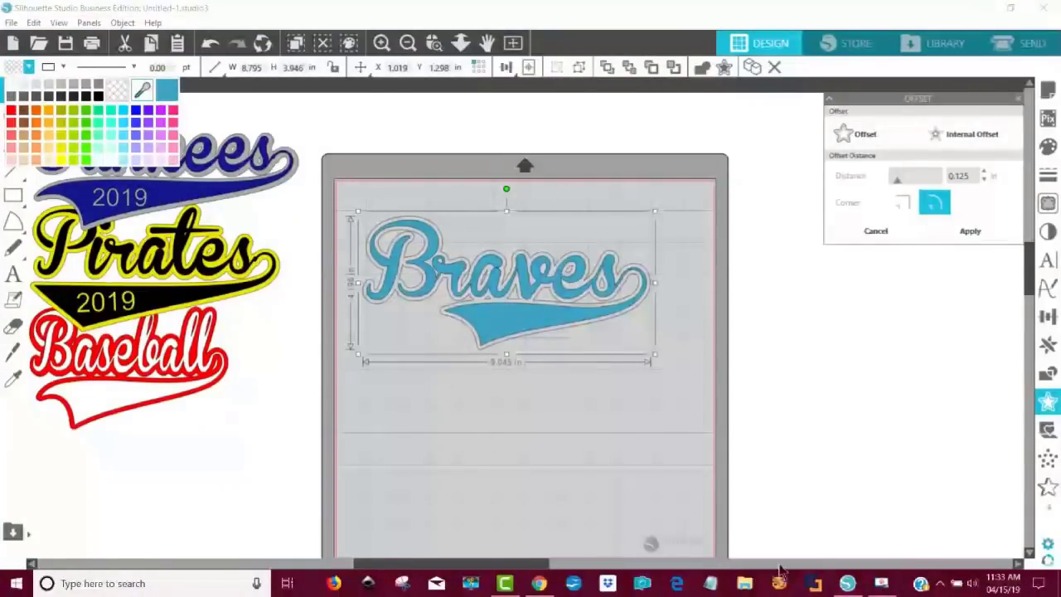
{"action": "left_click", "coordinate": [846, 582]}
Step: Try a pure red and a lighter red swatch as the fill of the Braves lettering
{"action": "left_click", "coordinate": [502, 324]}
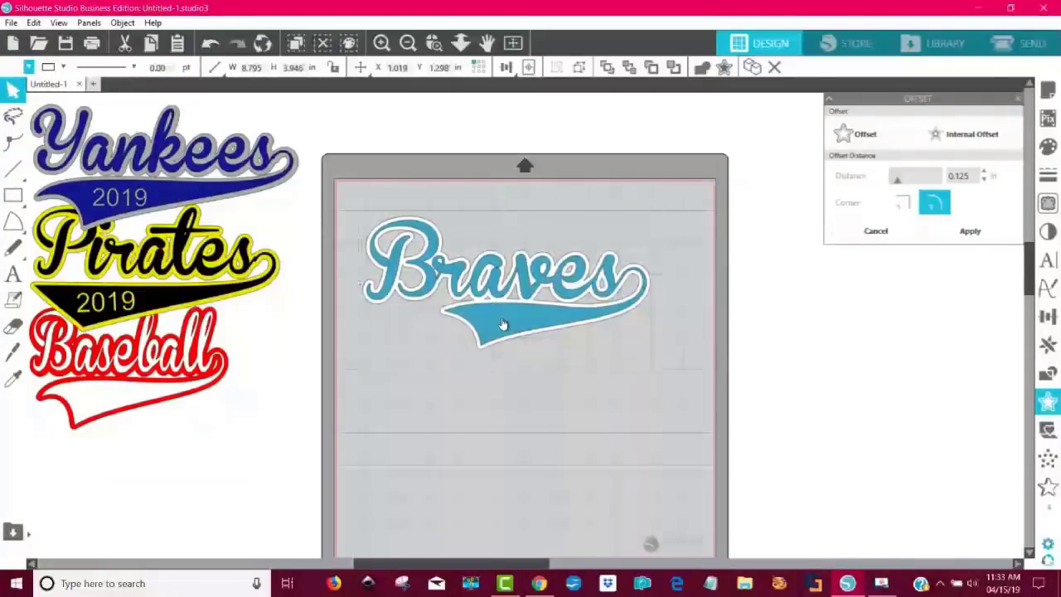
{"action": "left_click", "coordinate": [502, 324]}
{"action": "mouse_move", "coordinate": [13, 69]}
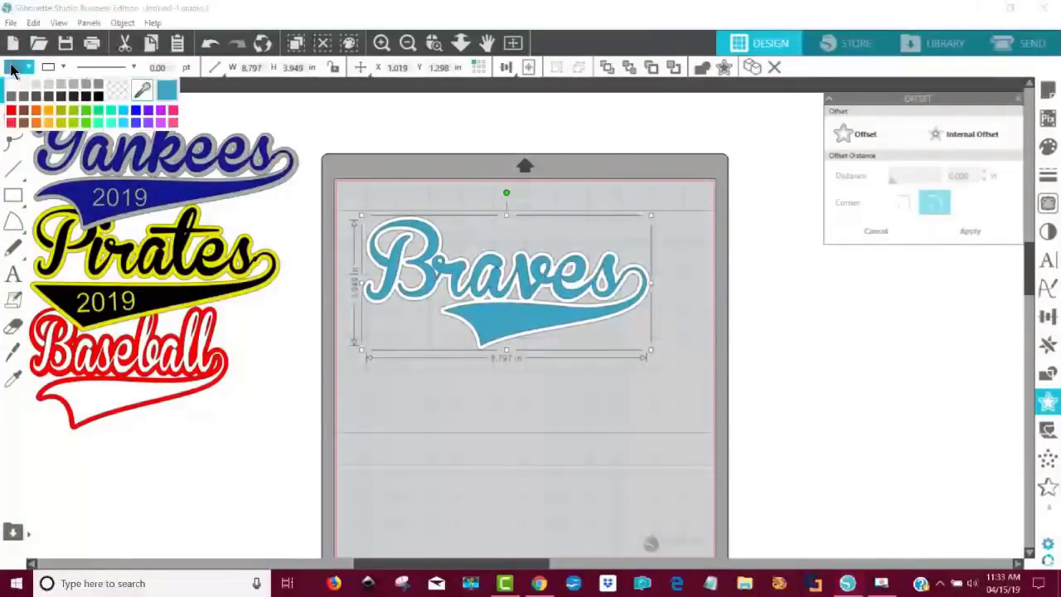
{"action": "left_click", "coordinate": [11, 111]}
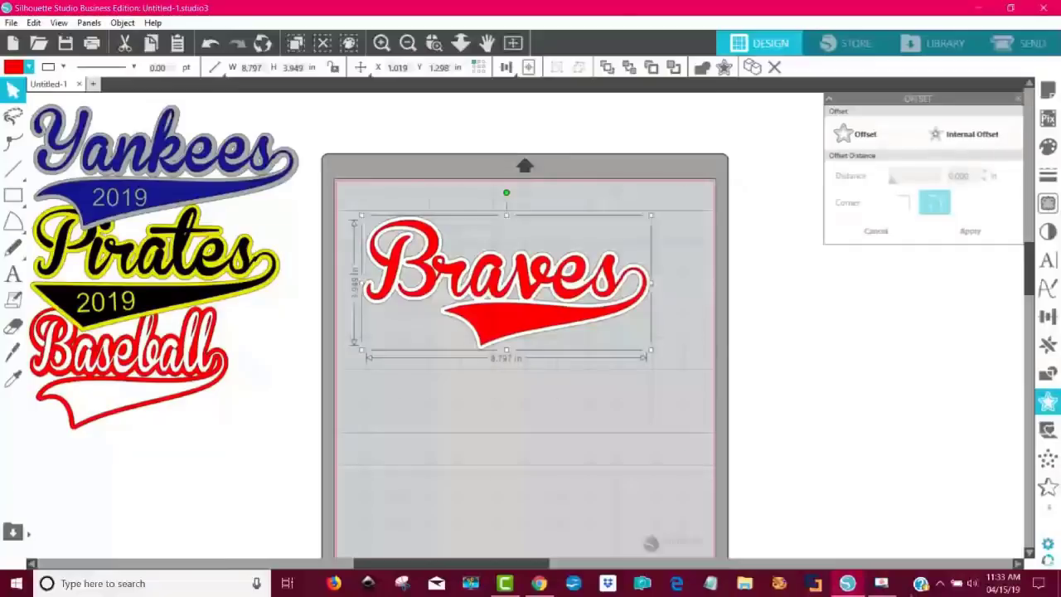
{"action": "mouse_move", "coordinate": [12, 68]}
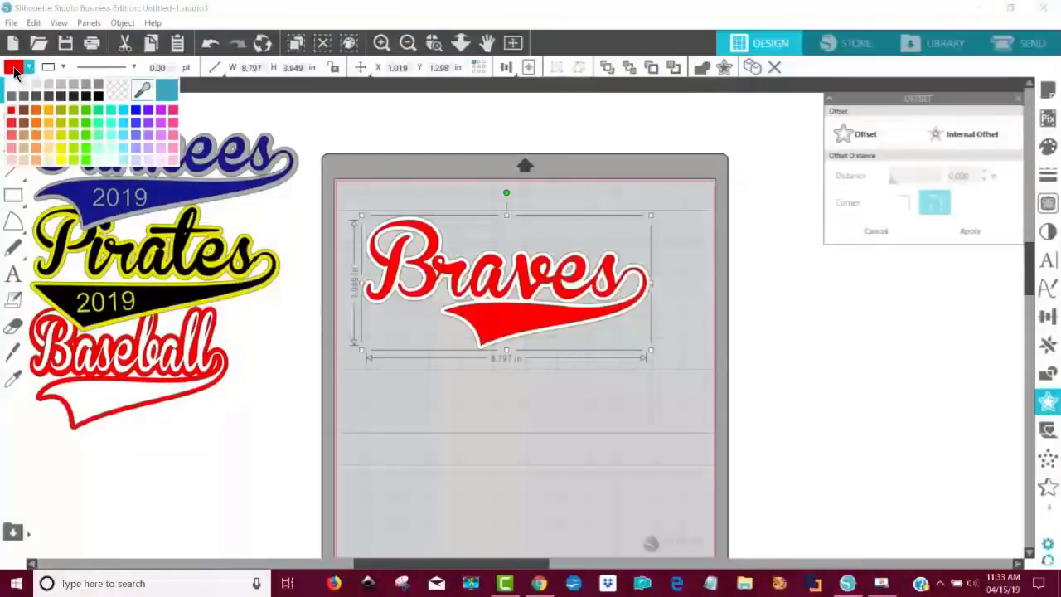
{"action": "left_click", "coordinate": [12, 137]}
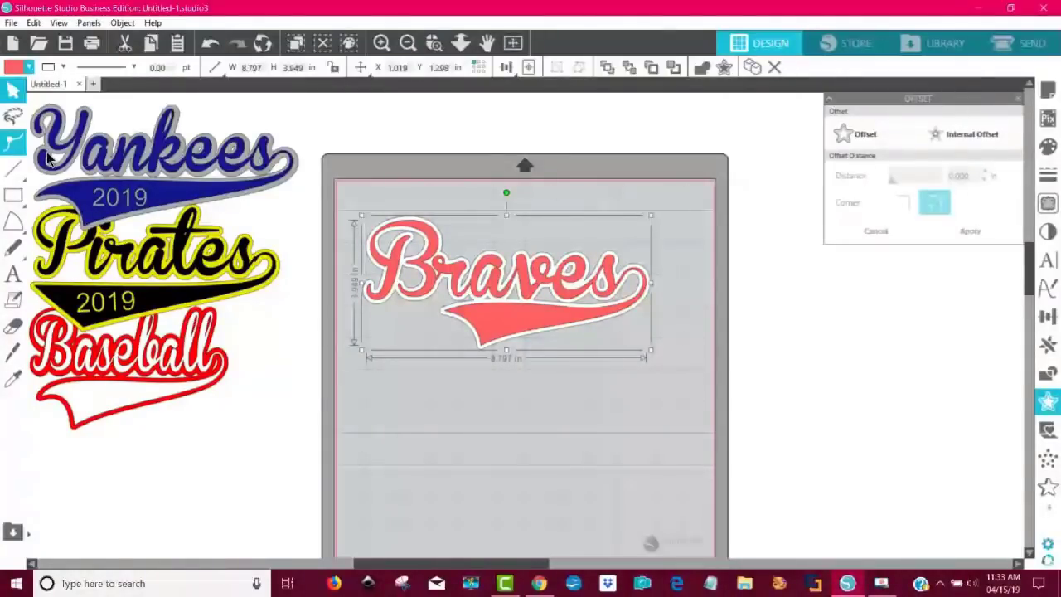
Step: Fill the Braves lettering with the custom orange-red FE2A19 using the advanced fill options
{"action": "left_click", "coordinate": [539, 390]}
{"action": "left_click", "coordinate": [526, 320]}
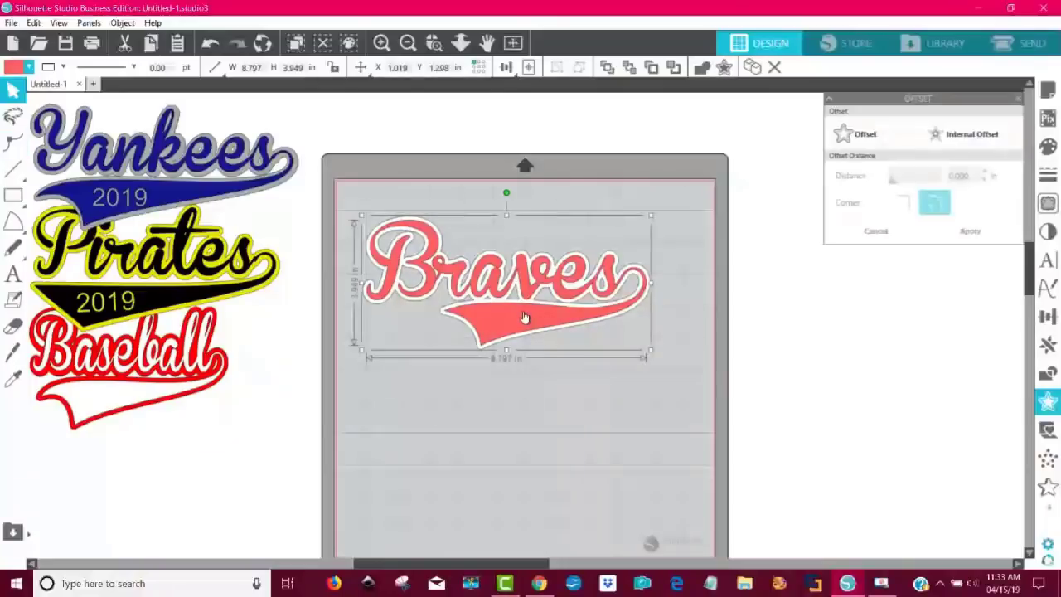
{"action": "left_click", "coordinate": [1048, 151]}
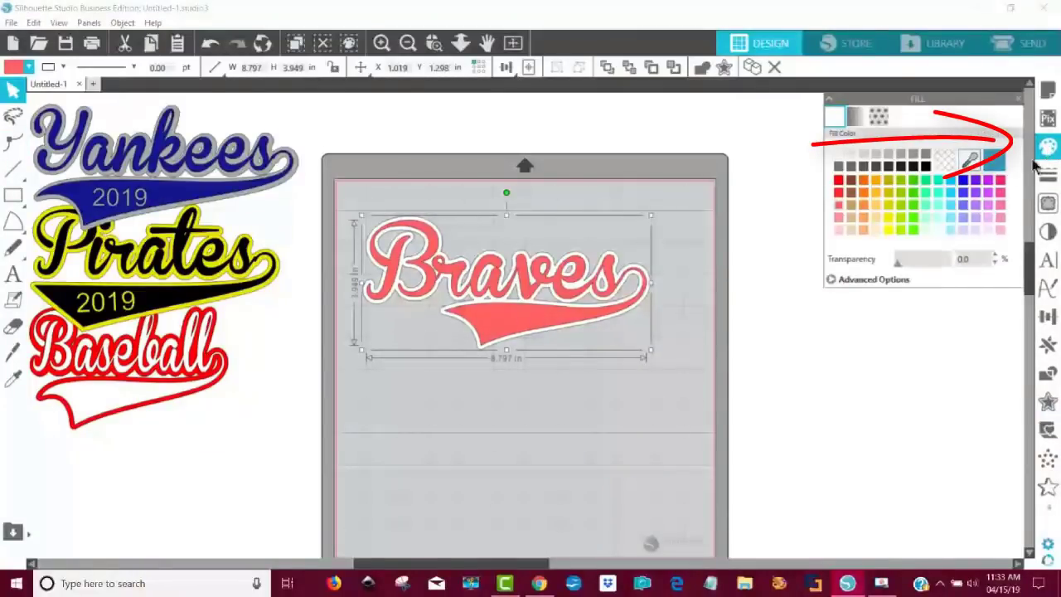
{"action": "left_click", "coordinate": [905, 282]}
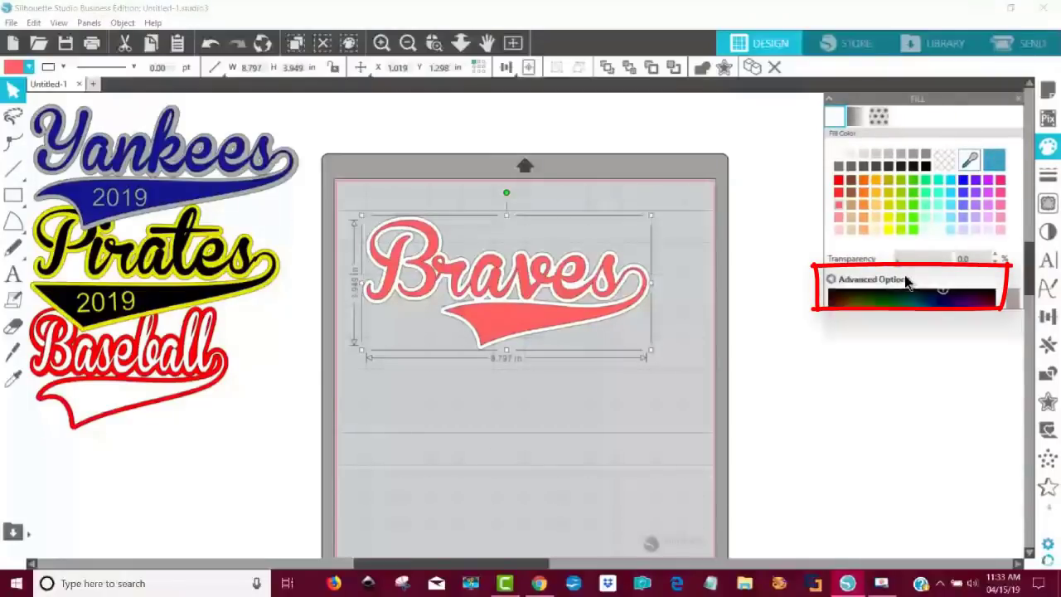
{"action": "left_click", "coordinate": [983, 331]}
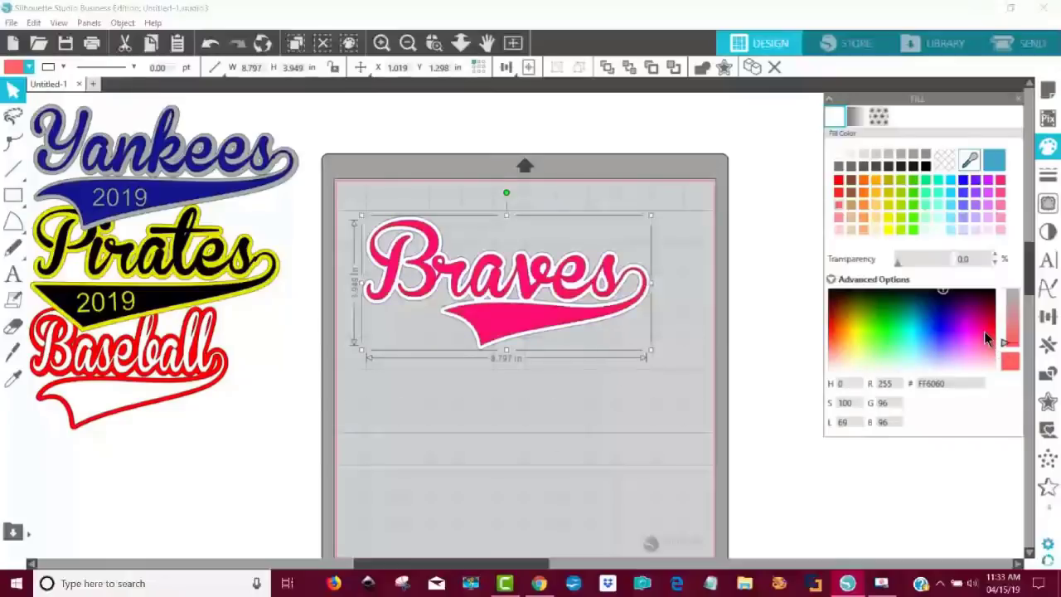
{"action": "mouse_move", "coordinate": [833, 335]}
{"action": "left_mouse_down"}
{"action": "mouse_move", "coordinate": [833, 324]}
{"action": "mouse_move", "coordinate": [833, 340]}
{"action": "left_mouse_up"}
{"action": "left_click", "coordinate": [760, 524]}
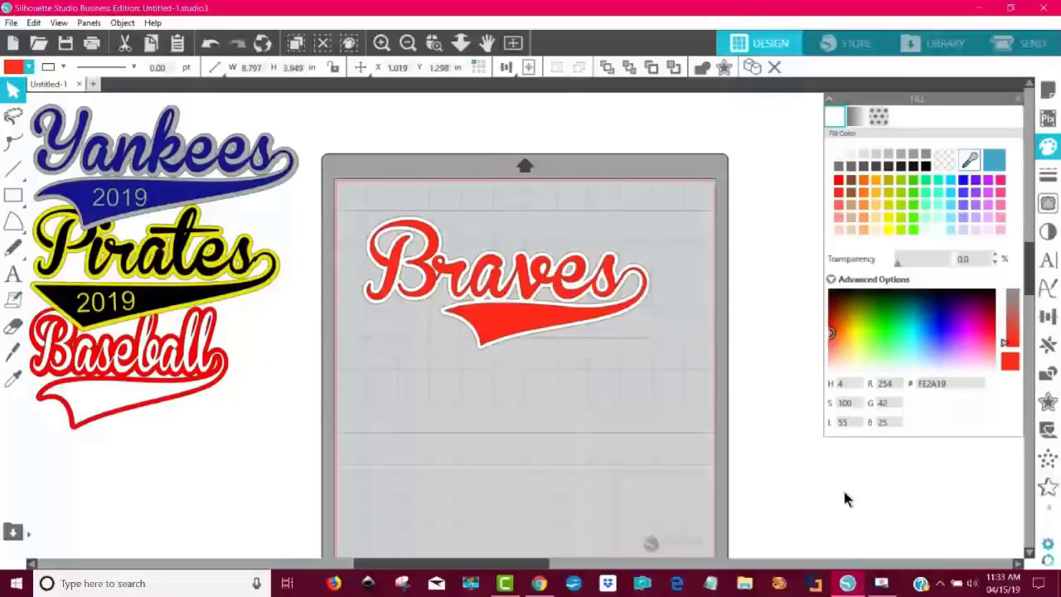
Step: Group the Braves lettering with its offset outline and move the group off the mat, below the Baseball design
{"action": "left_click", "coordinate": [1048, 401]}
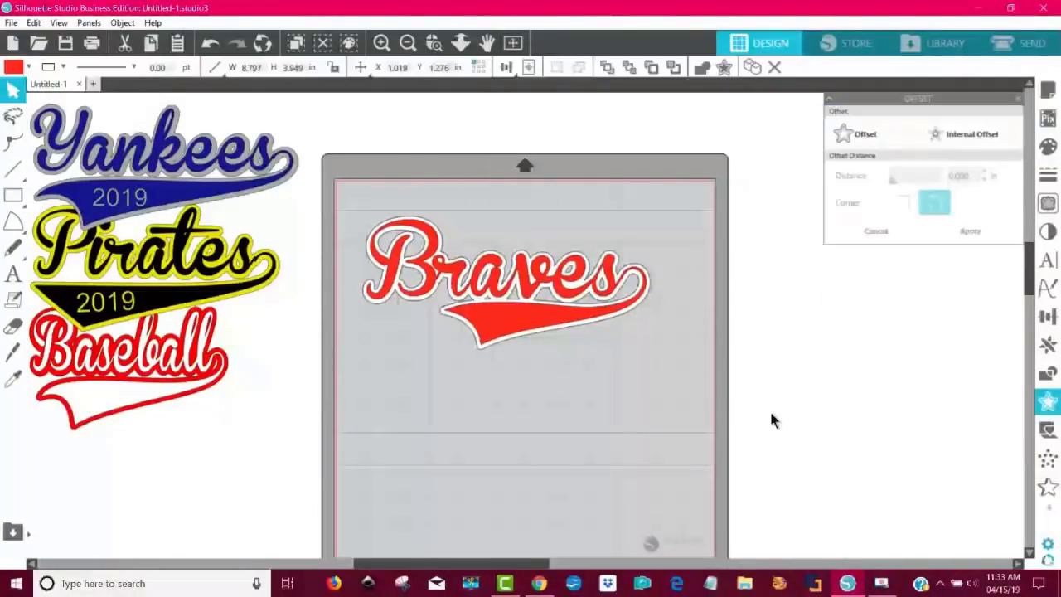
{"action": "left_click", "coordinate": [545, 334]}
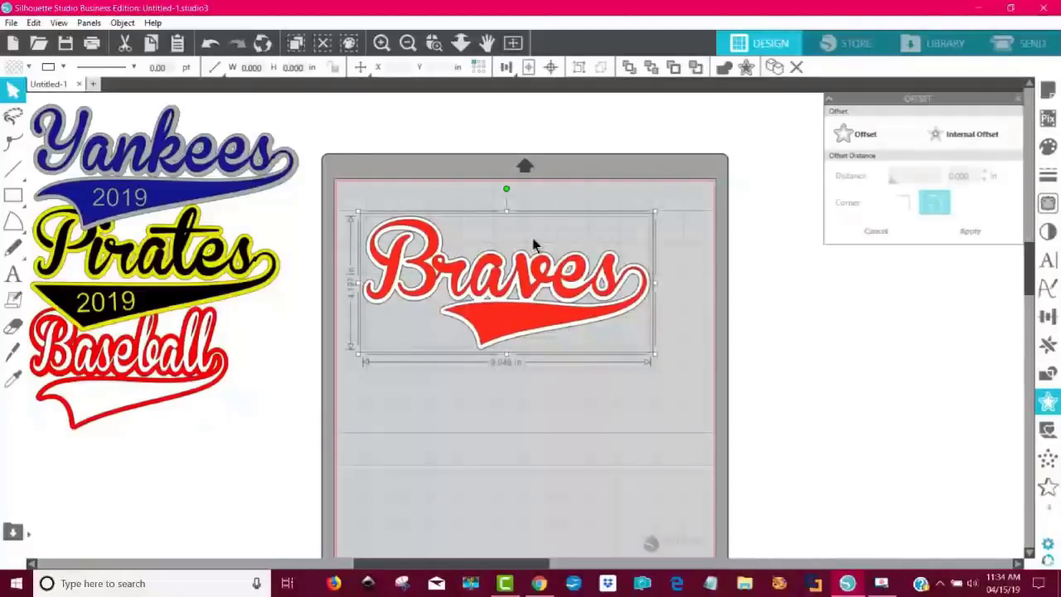
{"action": "right_click", "coordinate": [505, 288]}
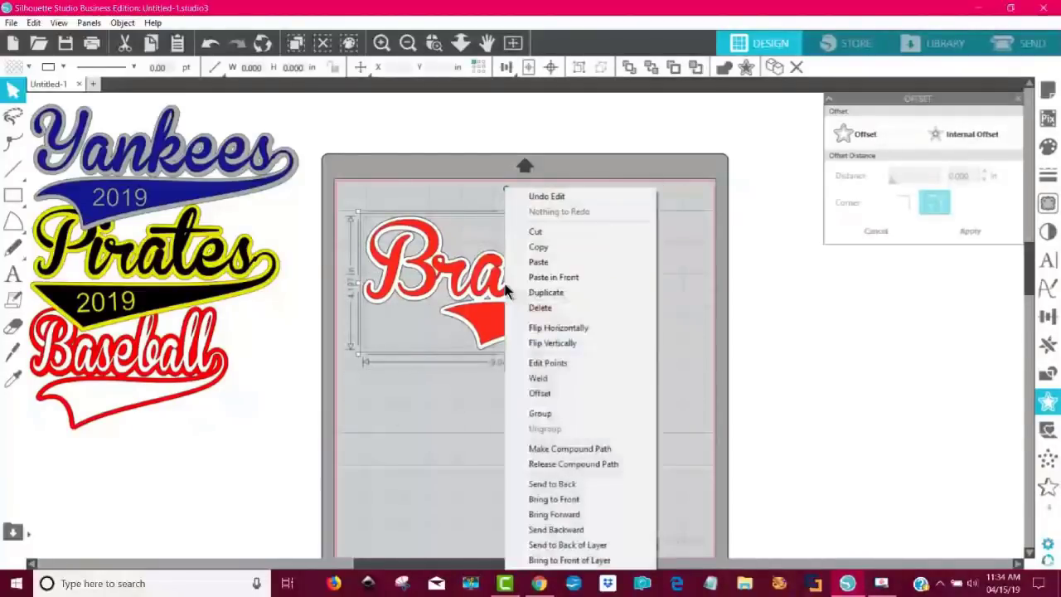
{"action": "left_click", "coordinate": [563, 411]}
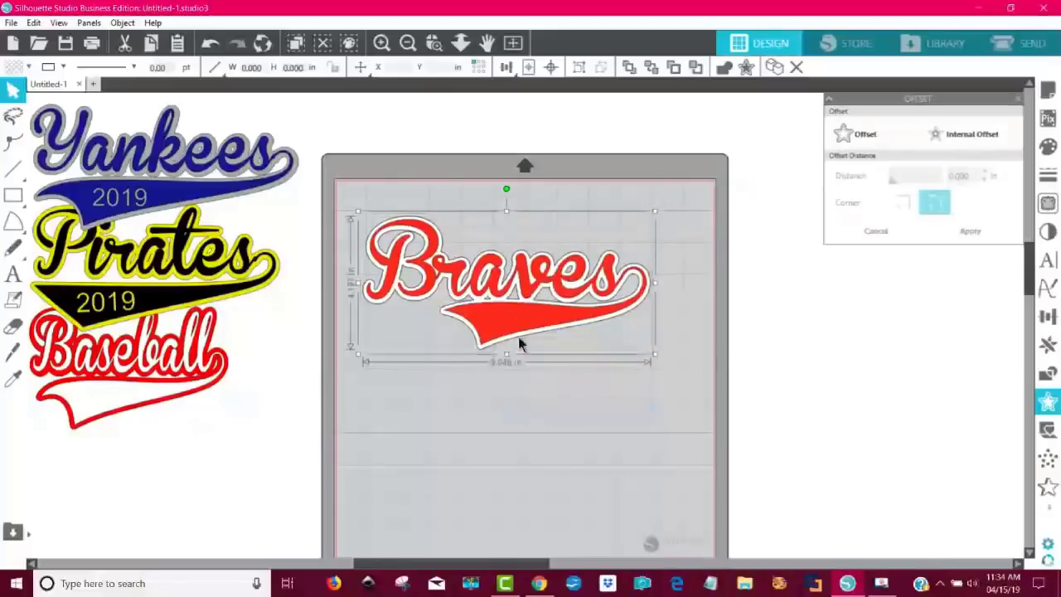
{"action": "left_click_drag", "start_coordinate": [519, 344], "coordinate": [470, 274]}
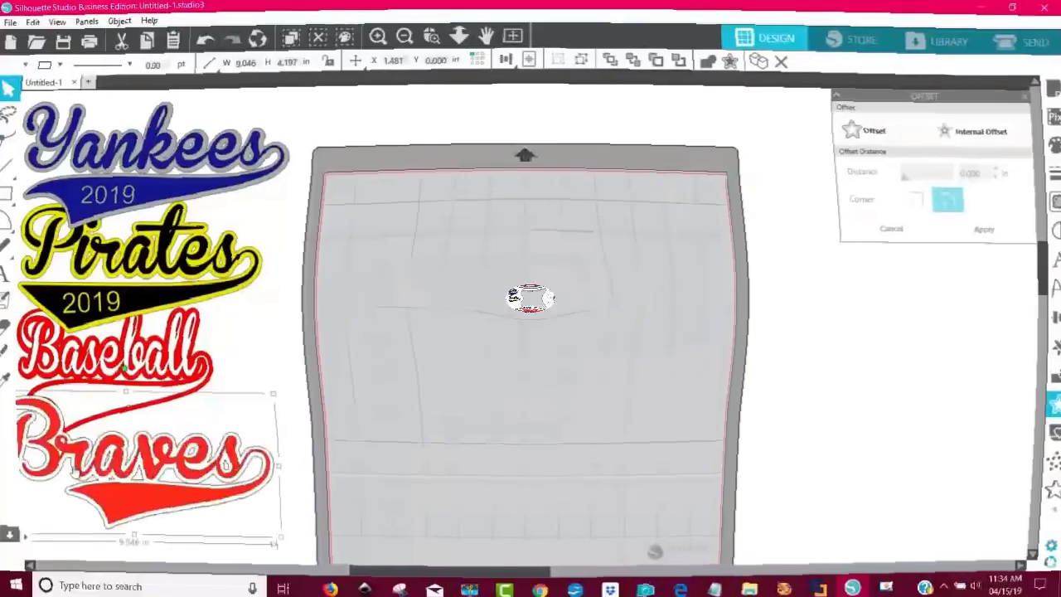
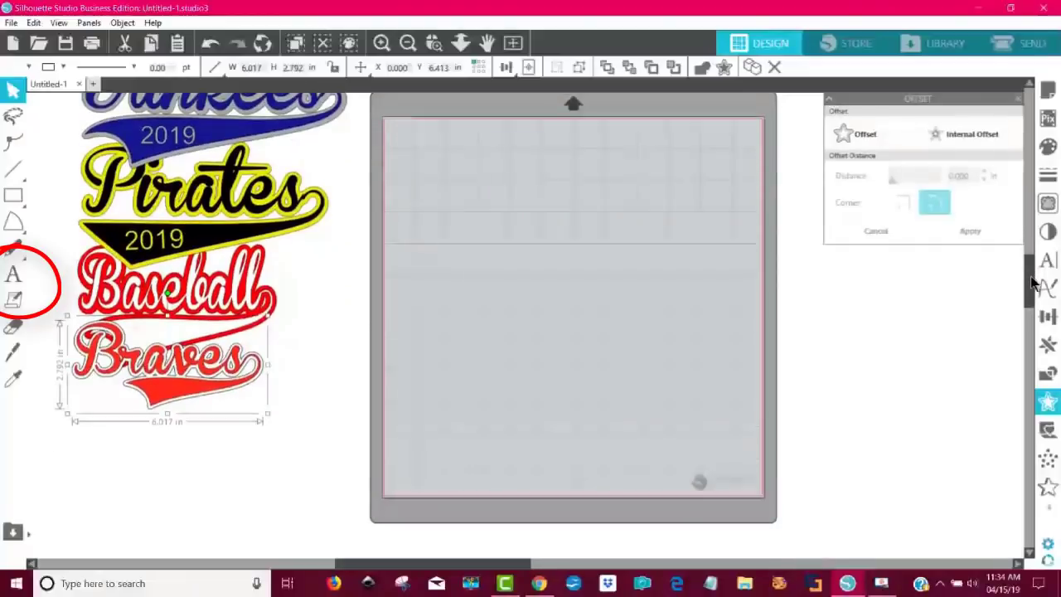
Step: Add a new text object with the three-letter first name in the middle of the empty mat
{"action": "left_click", "coordinate": [12, 273]}
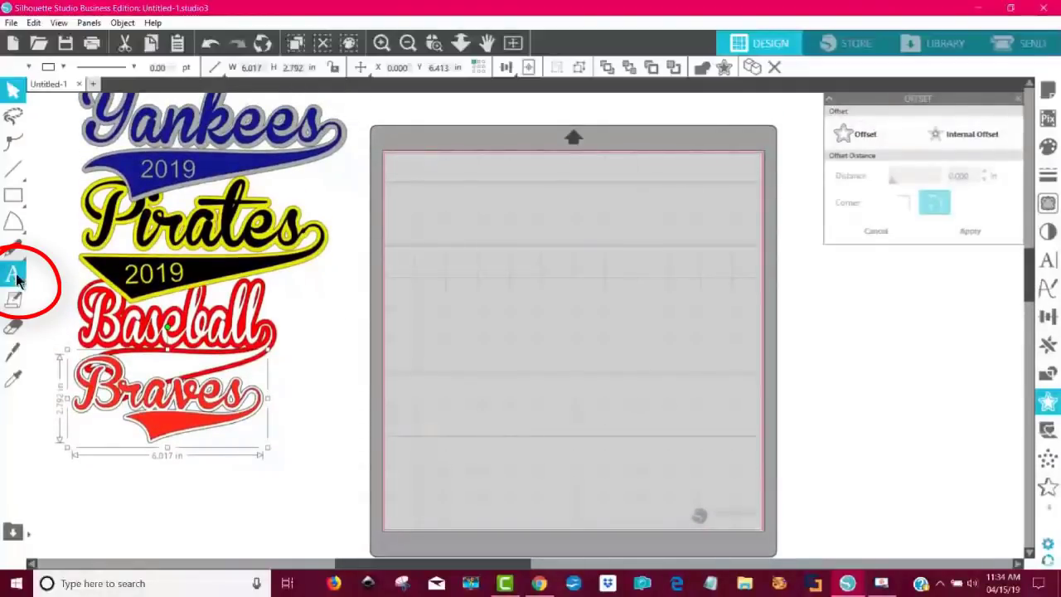
{"action": "left_click", "coordinate": [565, 288]}
{"action": "type", "text": "Sasnm"}
{"action": "key", "text": "BackSpace"}
{"action": "key", "text": "BackSpace"}
{"action": "key", "text": "BackSpace"}
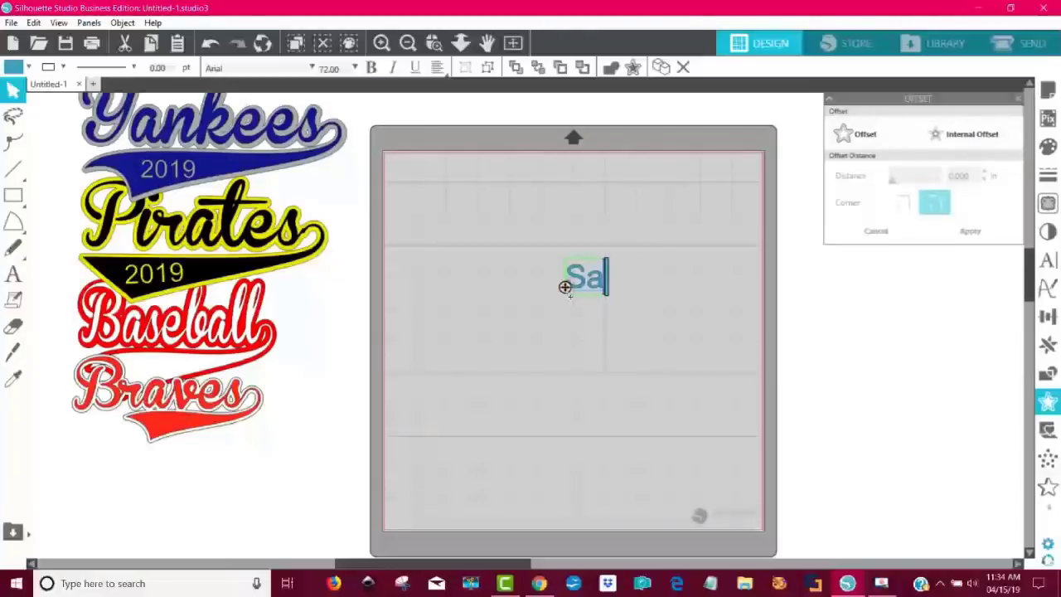
{"action": "type", "text": "m"}
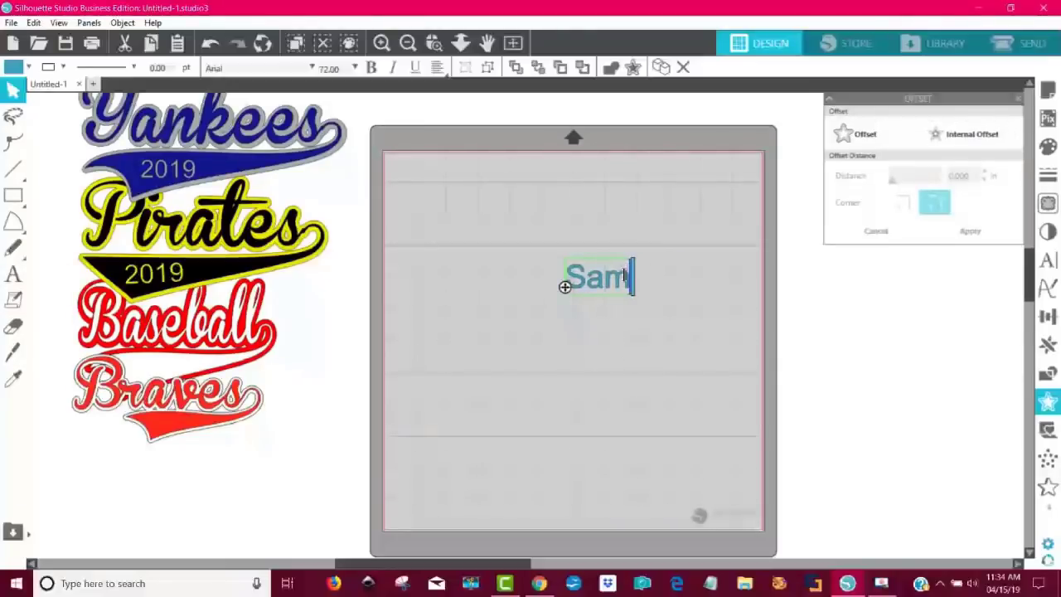
Step: Set the font of the whole new name text to Samantha Italic
{"action": "left_click_drag", "start_coordinate": [626, 276], "coordinate": [556, 278]}
{"action": "left_click", "coordinate": [1048, 262]}
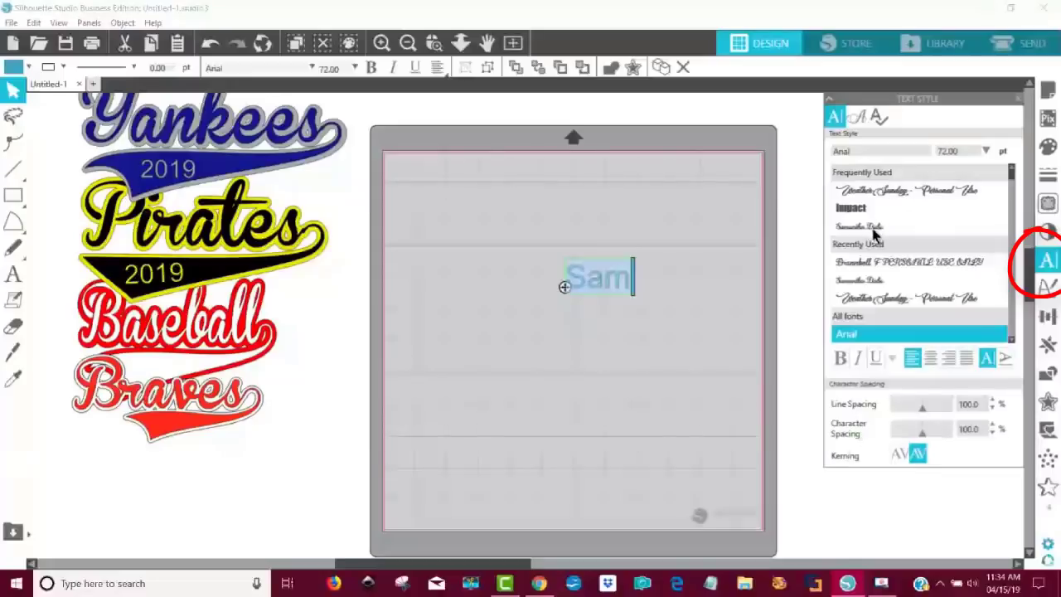
{"action": "left_click_drag", "start_coordinate": [863, 147], "coordinate": [825, 147]}
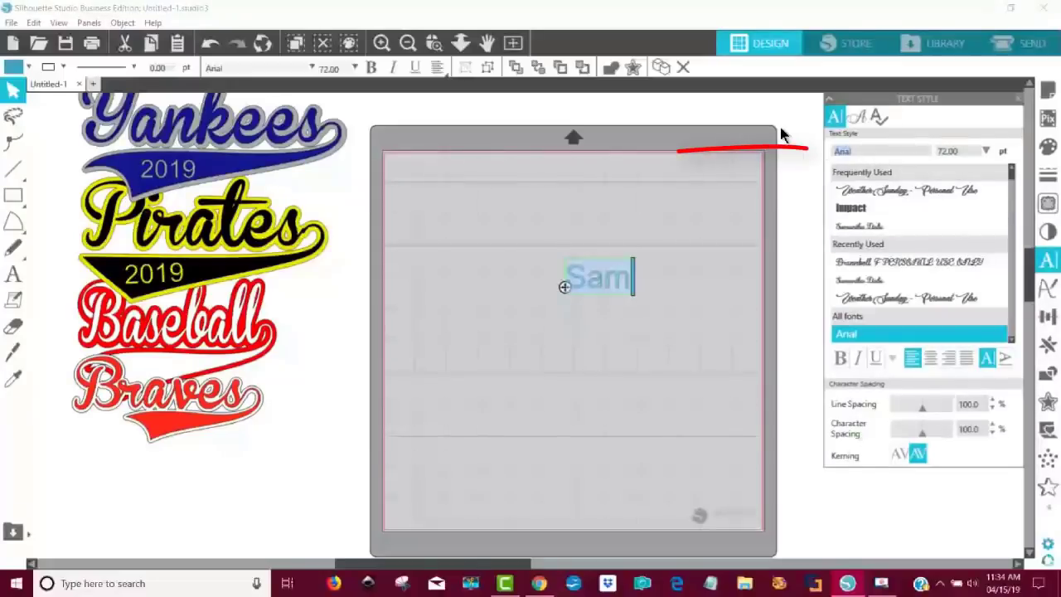
{"action": "type", "text": "samantha Italic"}
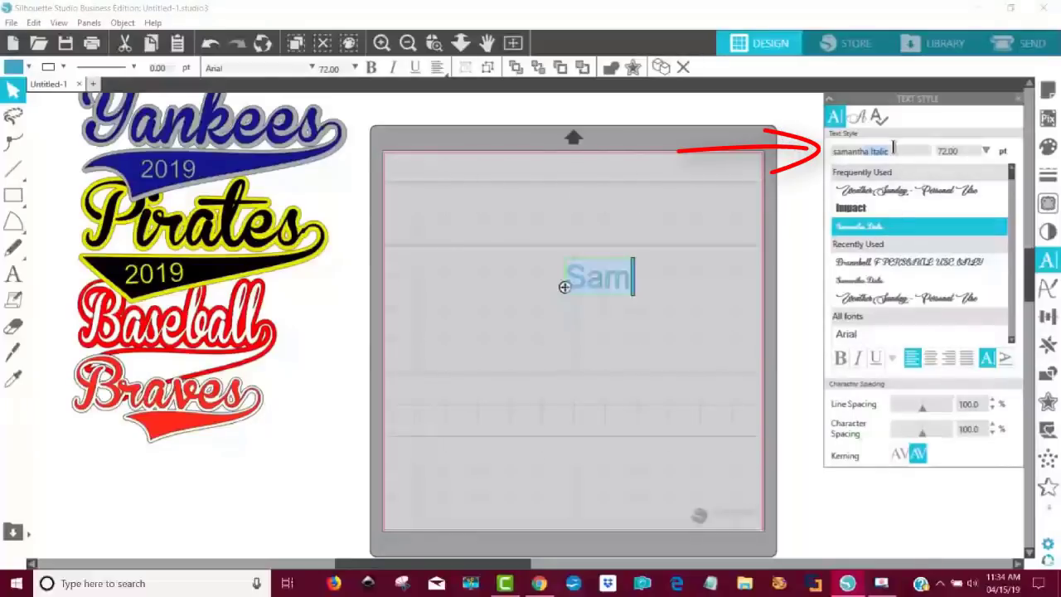
{"action": "key", "text": "Return"}
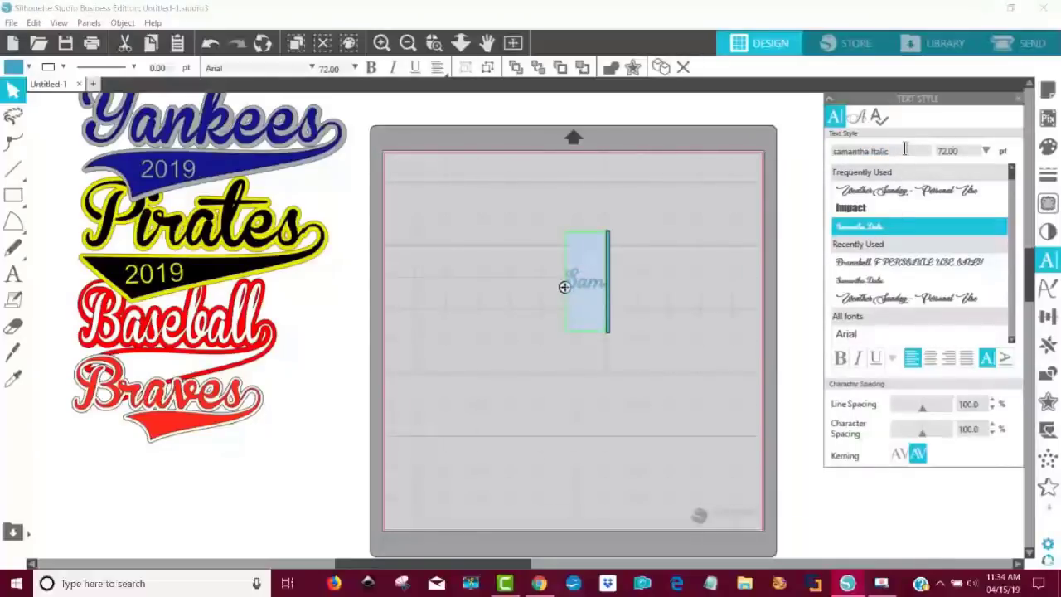
{"action": "left_click", "coordinate": [626, 368]}
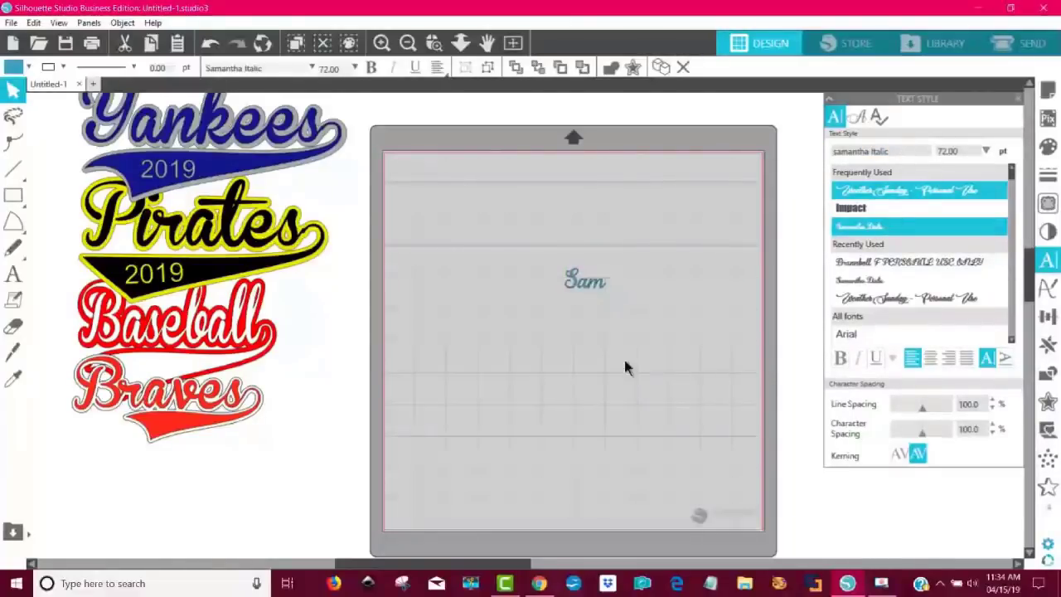
Step: Enlarge the name text to about 250 pt and move it to the upper middle of the mat
{"action": "left_click", "coordinate": [591, 284]}
{"action": "left_click_drag", "start_coordinate": [611, 354], "coordinate": [780, 481]}
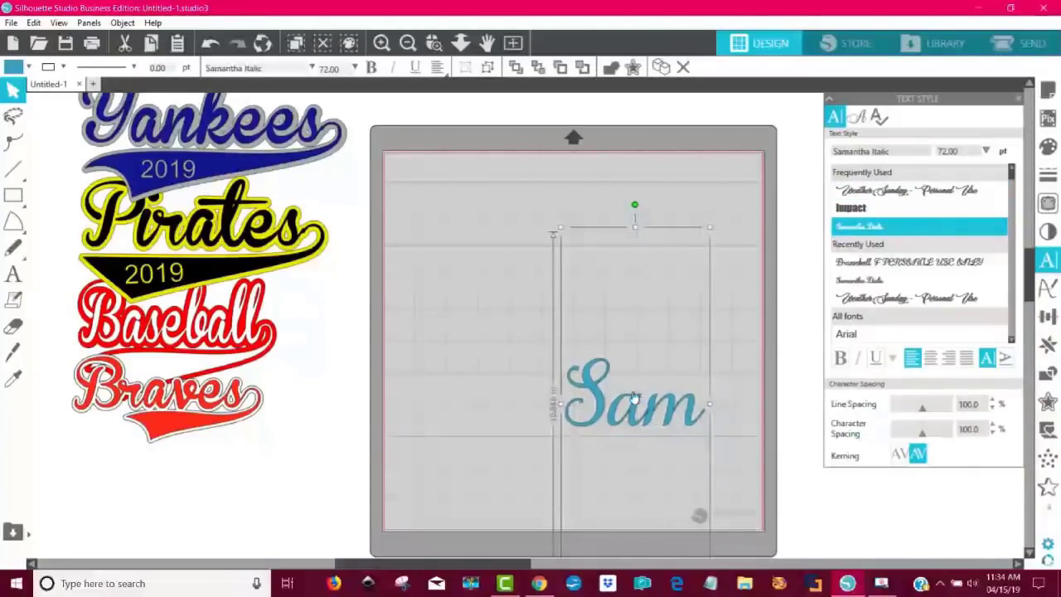
{"action": "left_click_drag", "start_coordinate": [649, 418], "coordinate": [548, 296]}
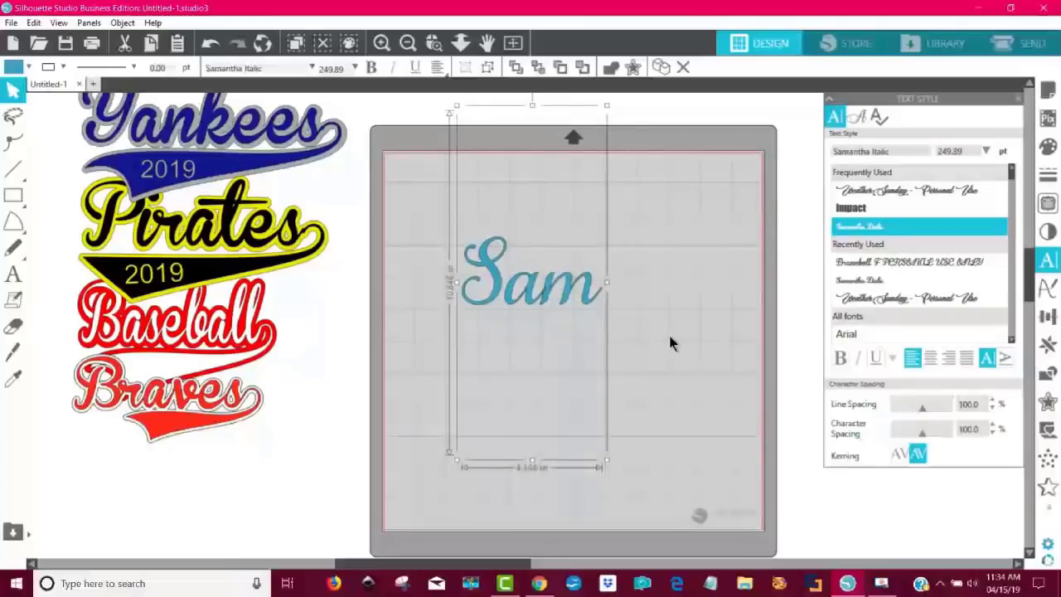
{"action": "left_click", "coordinate": [668, 335]}
Step: Replace the final letter m with the Samantha Italic glyph whose tail loops up and sweeps back over the word
{"action": "double_click", "coordinate": [598, 293]}
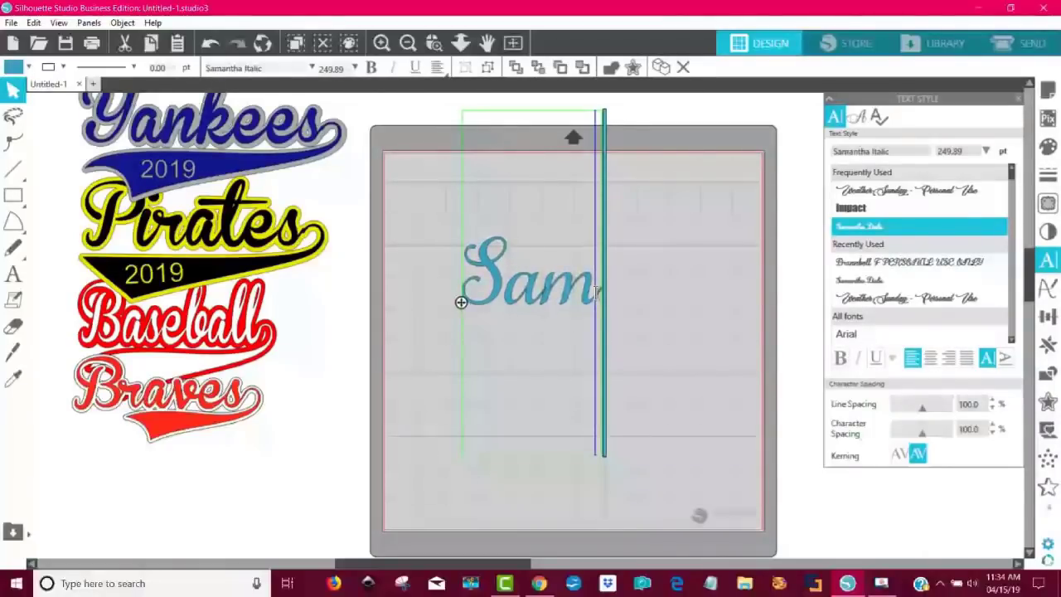
{"action": "left_click_drag", "start_coordinate": [596, 293], "coordinate": [557, 276]}
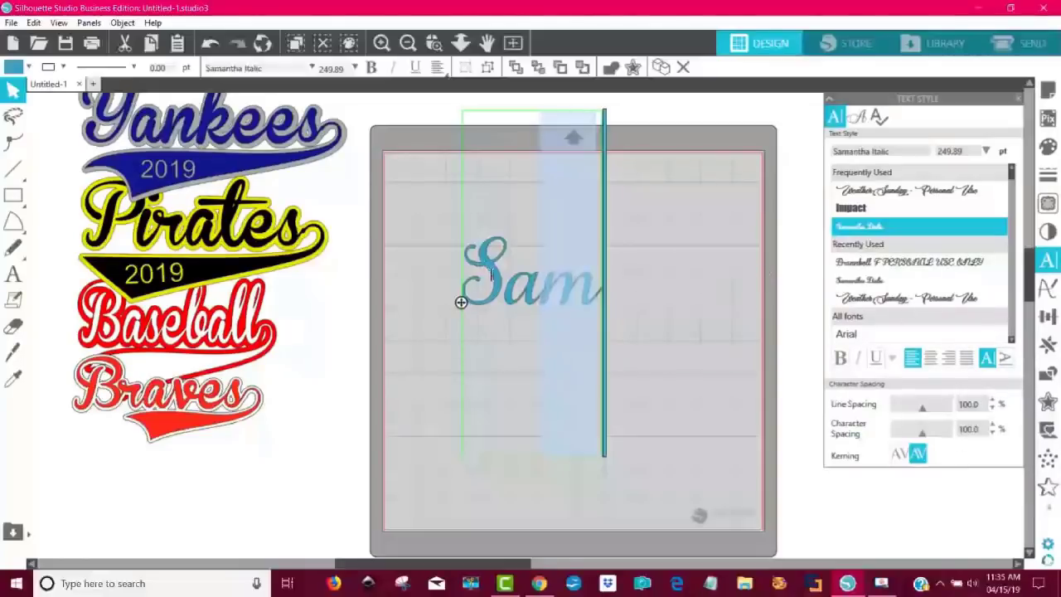
{"action": "left_click", "coordinate": [857, 118]}
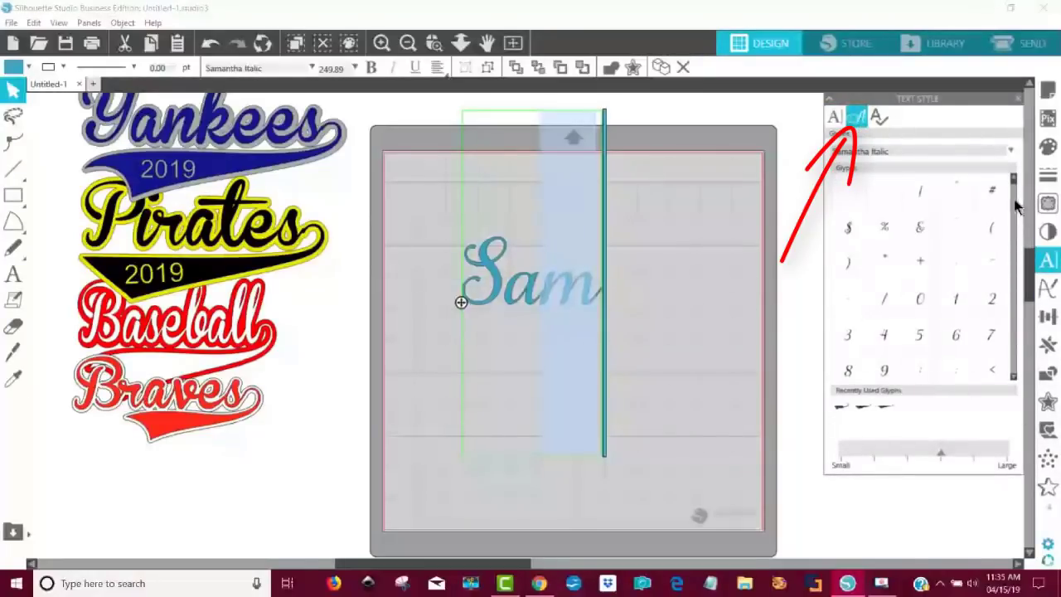
{"action": "left_click", "coordinate": [1013, 377]}
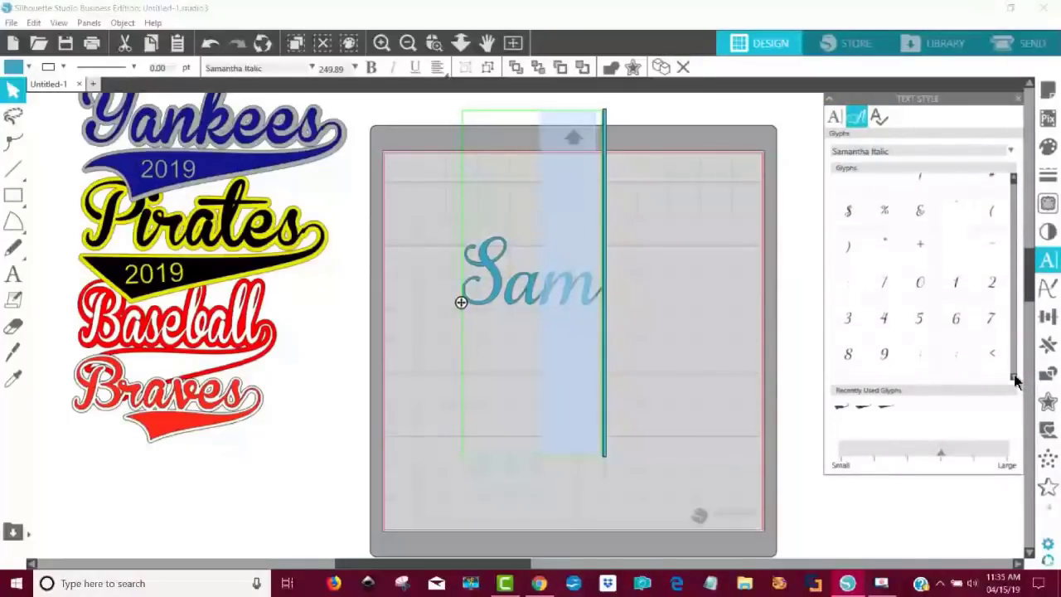
{"action": "left_click", "coordinate": [1016, 379]}
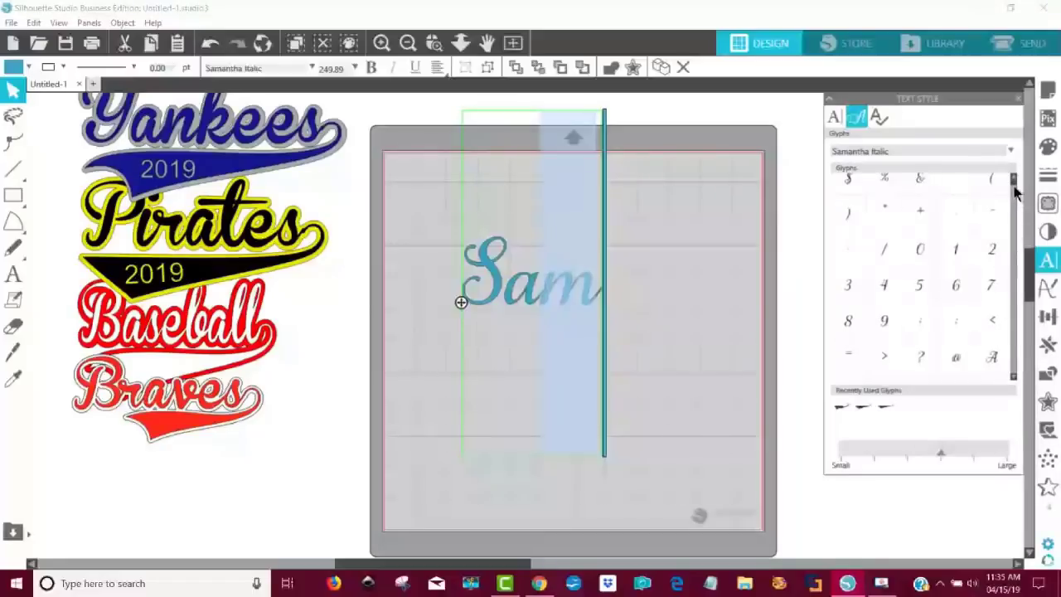
{"action": "scroll", "coordinate": [1018, 203], "scroll_direction": "down", "scroll_amount": 3}
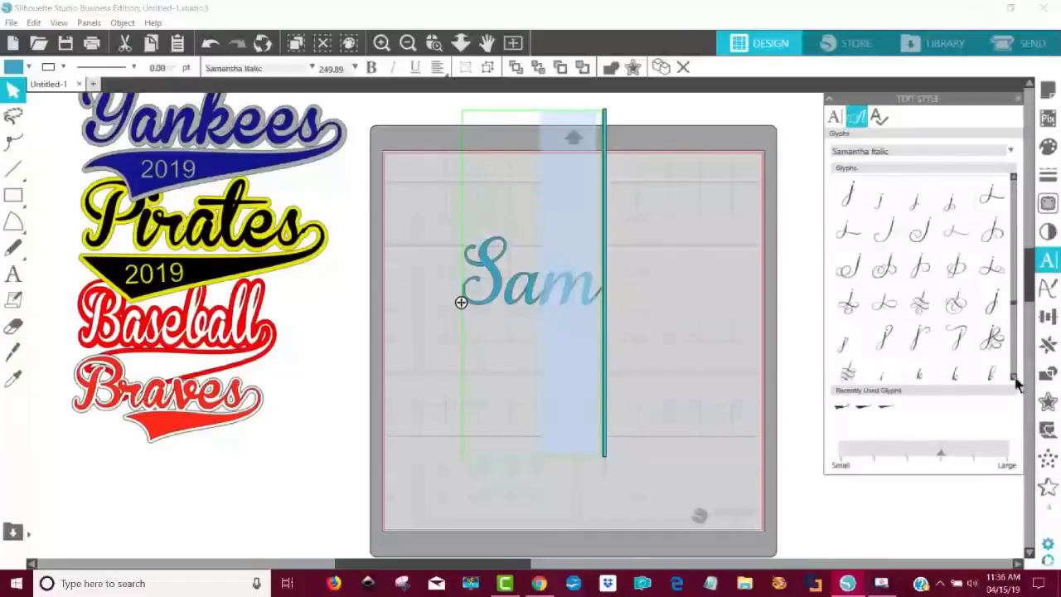
{"action": "left_click", "coordinate": [1015, 379]}
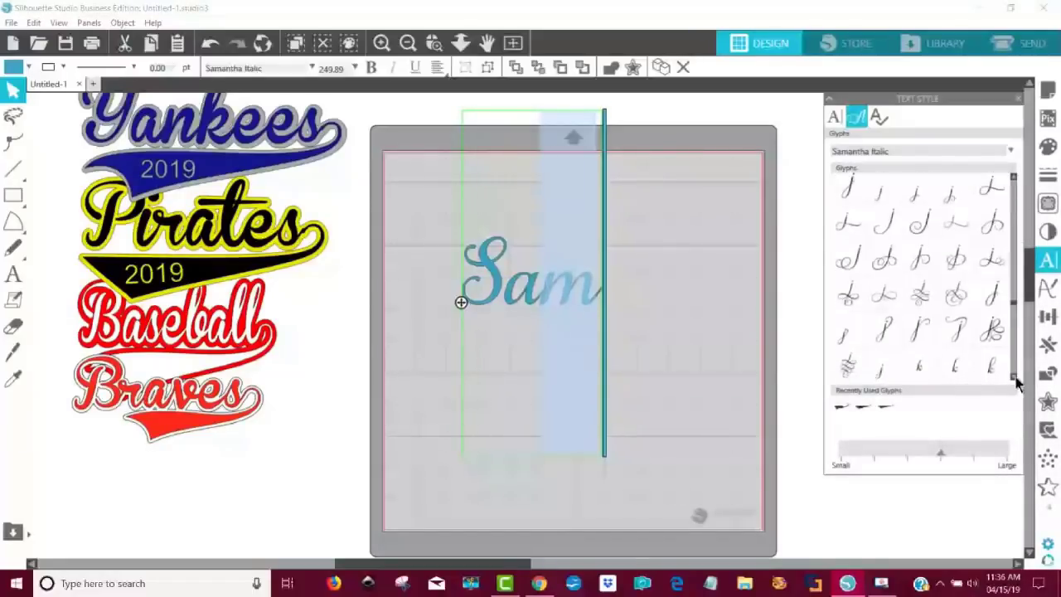
{"action": "left_click", "coordinate": [1015, 379]}
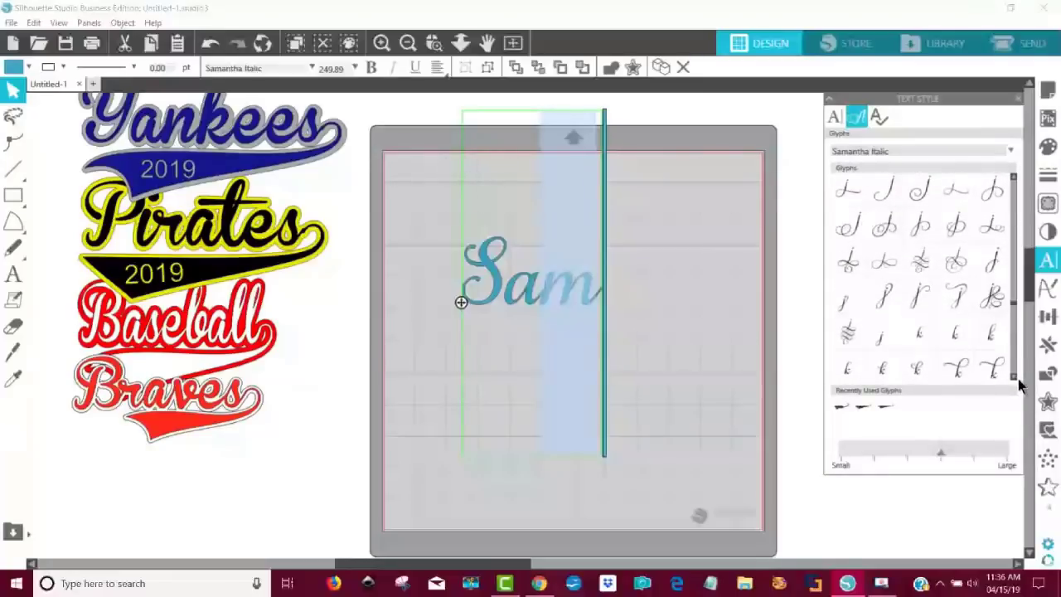
{"action": "left_click", "coordinate": [1016, 379]}
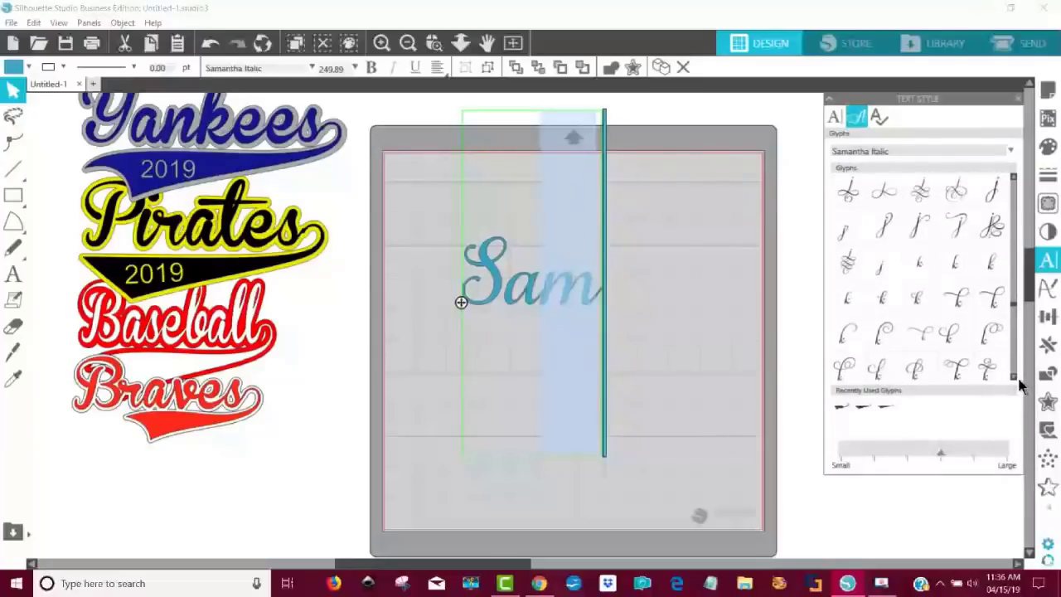
{"action": "left_click", "coordinate": [1016, 379]}
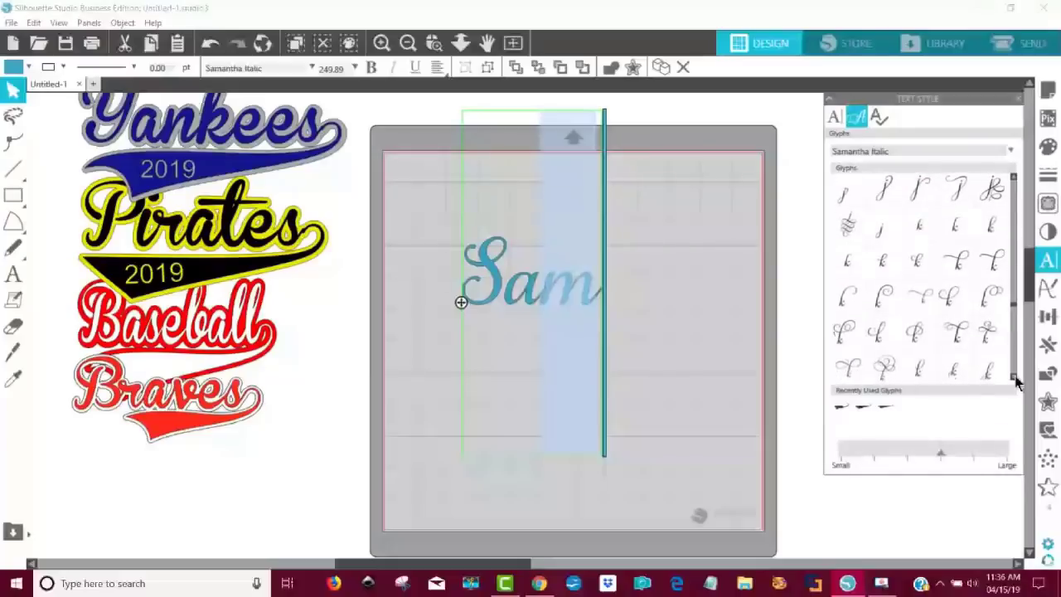
{"action": "left_click", "coordinate": [1016, 379]}
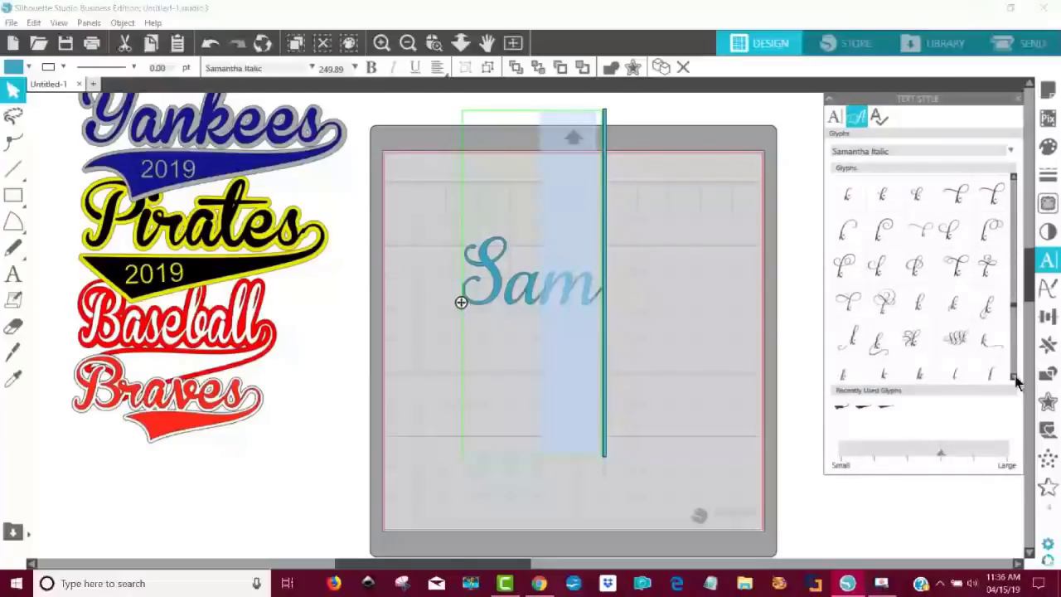
{"action": "left_click", "coordinate": [1015, 379]}
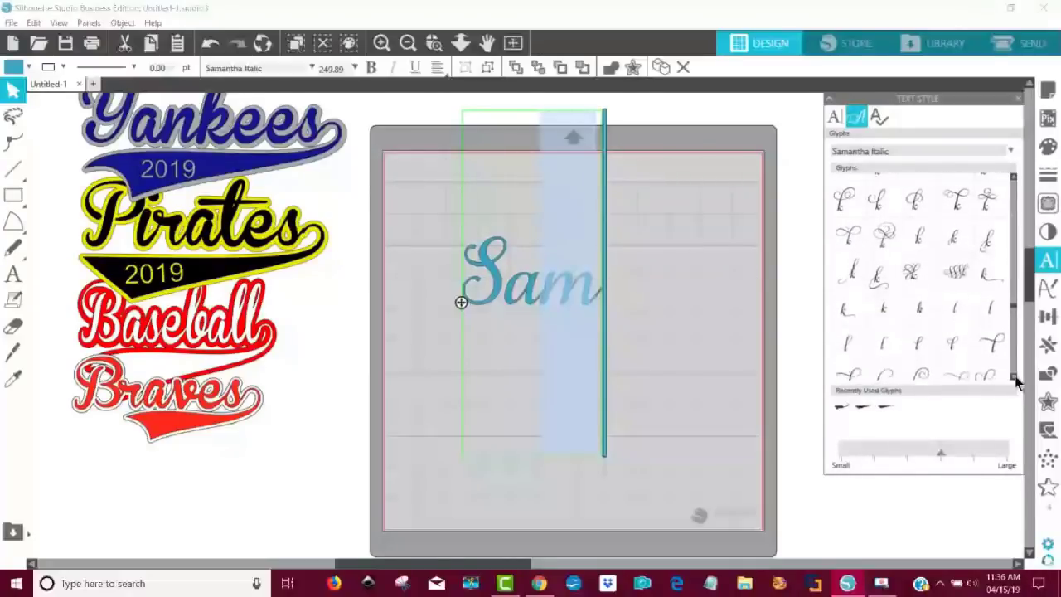
{"action": "left_click", "coordinate": [1016, 379]}
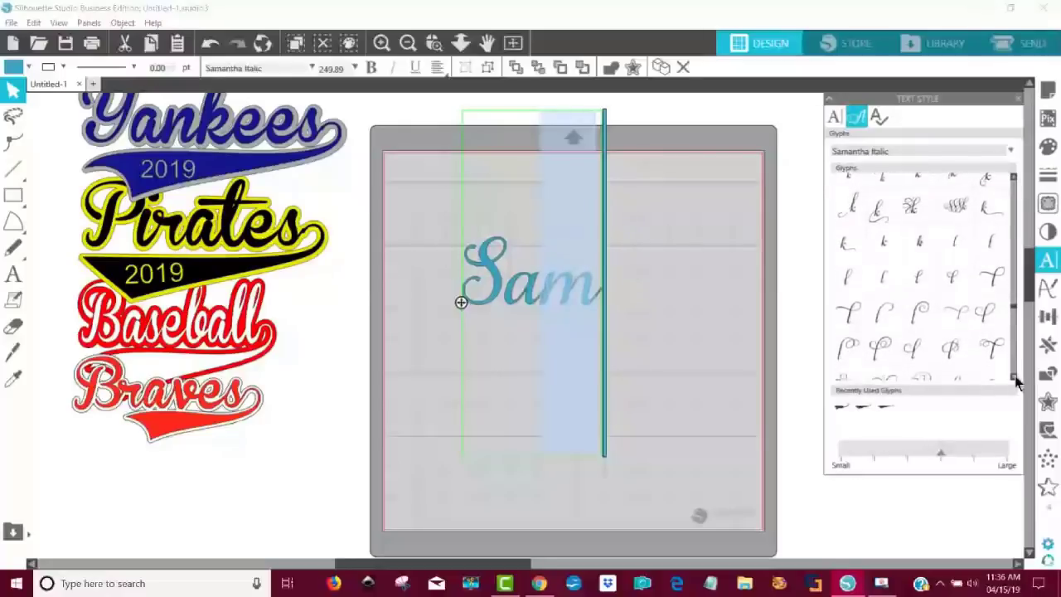
{"action": "left_click", "coordinate": [1015, 379]}
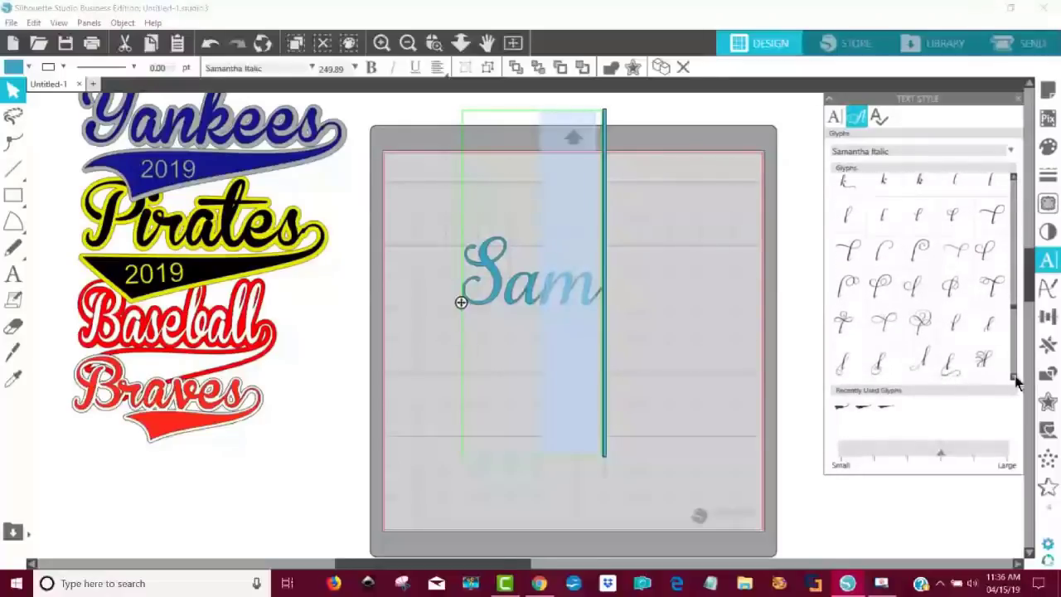
{"action": "left_click", "coordinate": [1016, 379]}
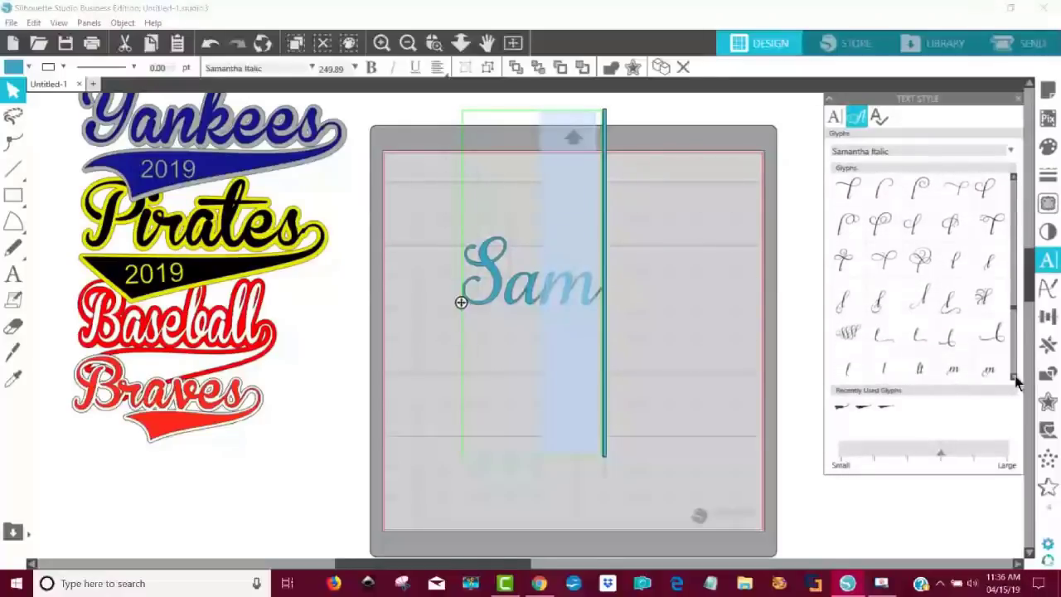
{"action": "left_click", "coordinate": [1015, 379]}
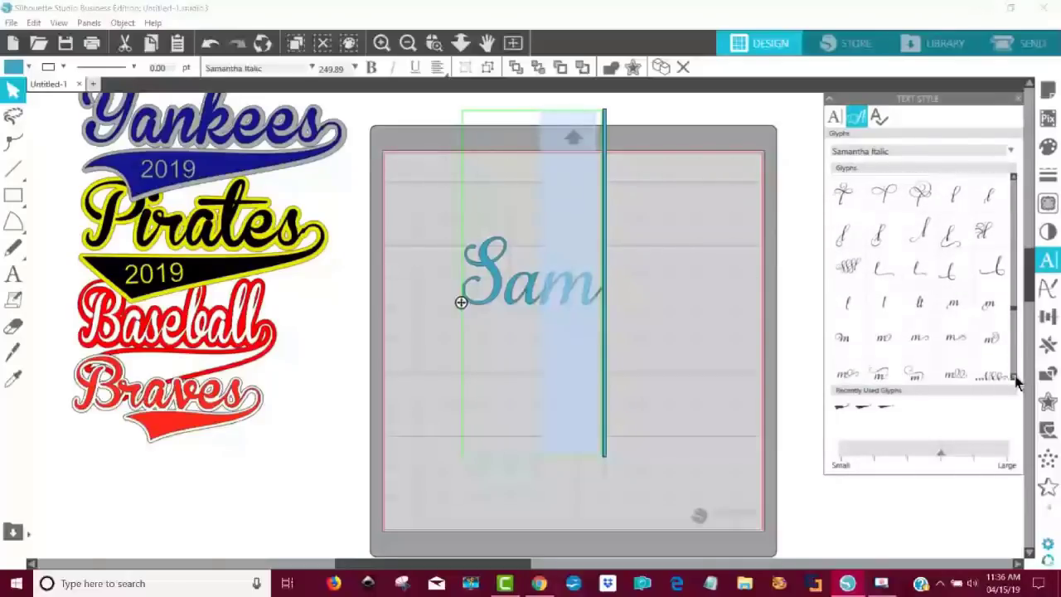
{"action": "left_click", "coordinate": [1016, 379]}
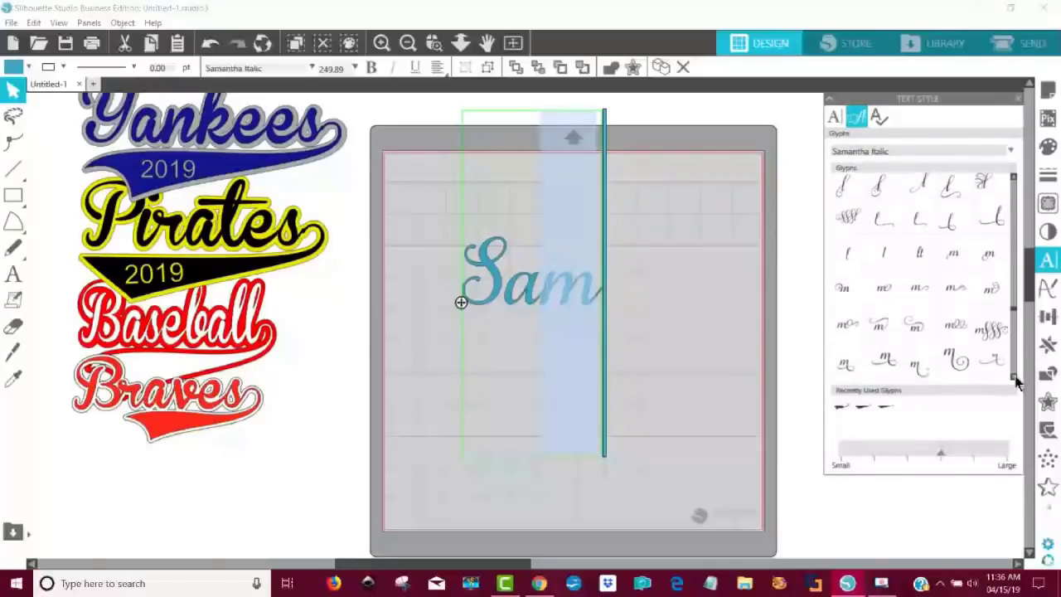
{"action": "double_click", "coordinate": [880, 321]}
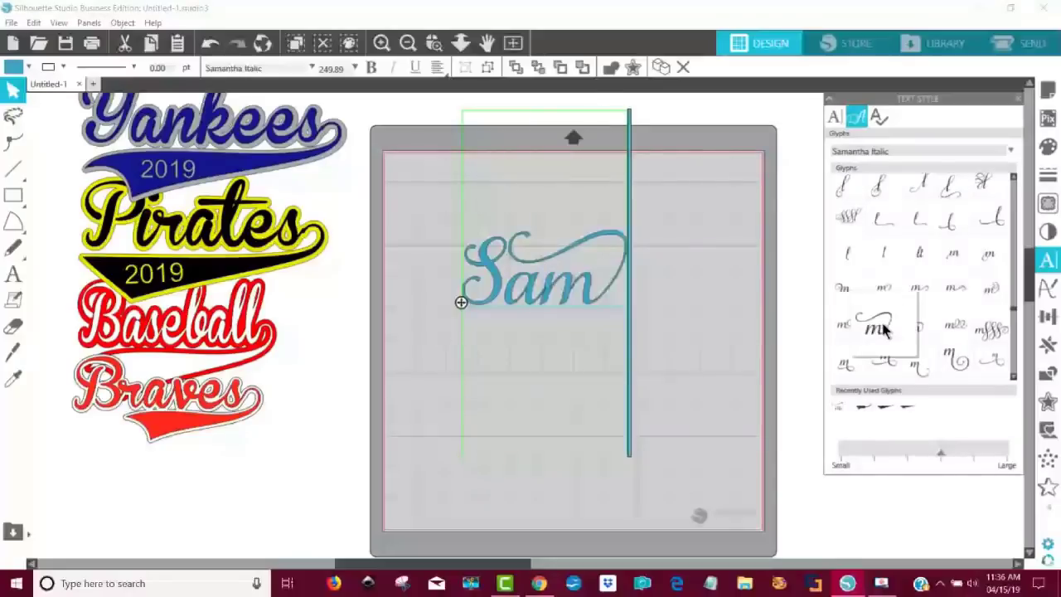
{"action": "left_click", "coordinate": [711, 304]}
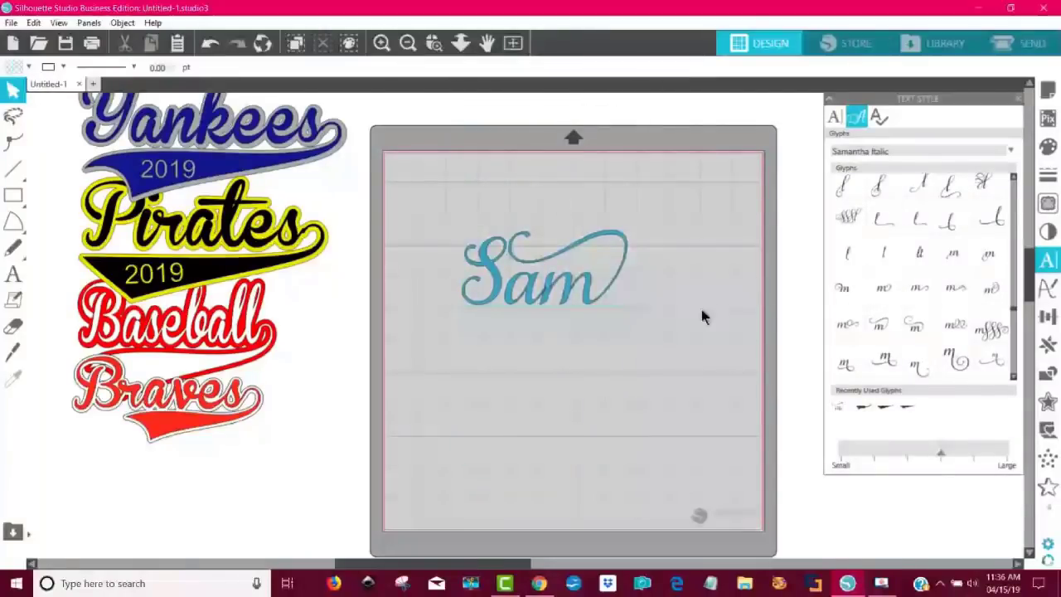
{"action": "left_click", "coordinate": [489, 303]}
{"action": "left_click", "coordinate": [524, 345]}
{"action": "double_click", "coordinate": [539, 285]}
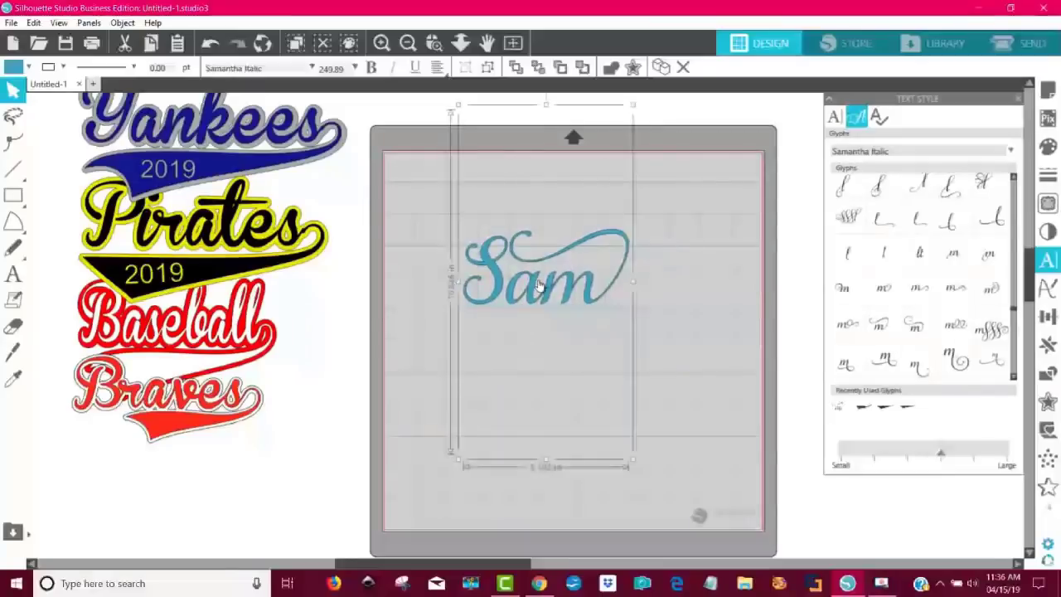
{"action": "left_click", "coordinate": [708, 337]}
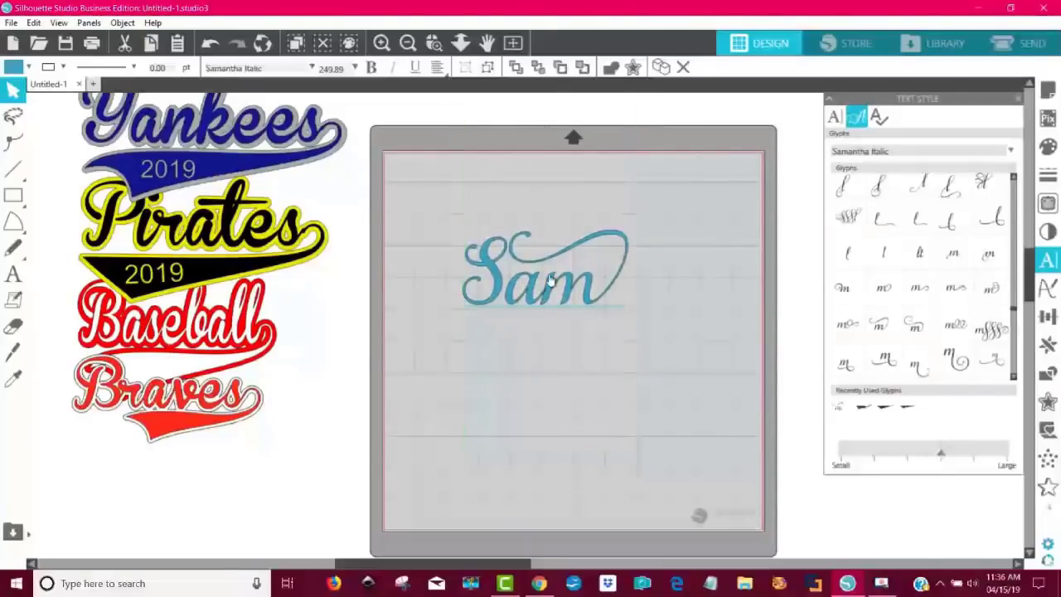
{"action": "left_click", "coordinate": [610, 313]}
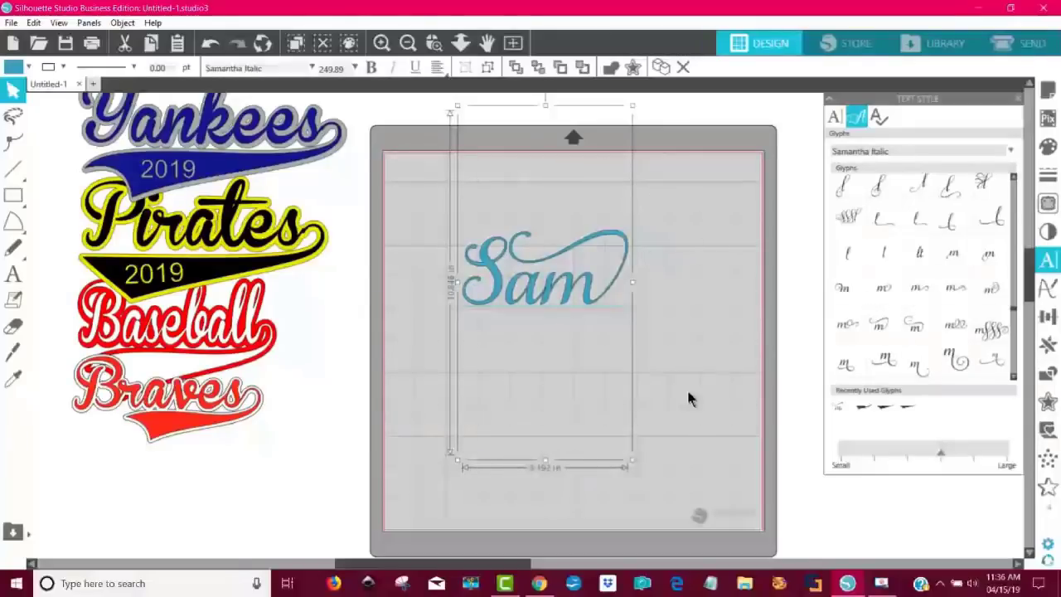
{"action": "left_click", "coordinate": [738, 379]}
Step: Replace the initial capital S of the name with the Samantha Italic glyph that has a large looping swash extending down to its left
{"action": "double_click", "coordinate": [557, 313]}
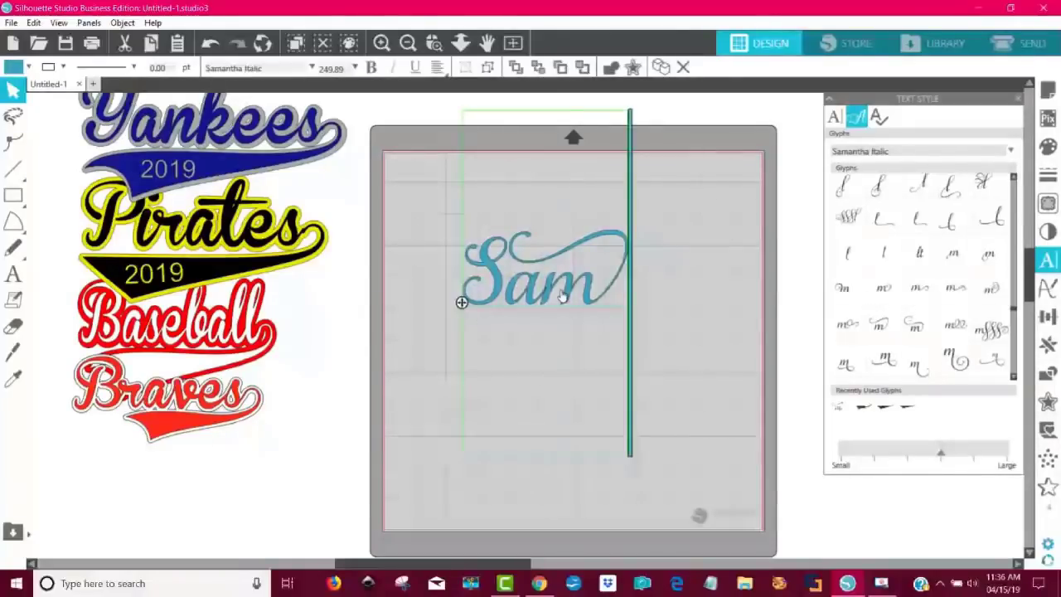
{"action": "left_click_drag", "start_coordinate": [512, 291], "coordinate": [453, 283]}
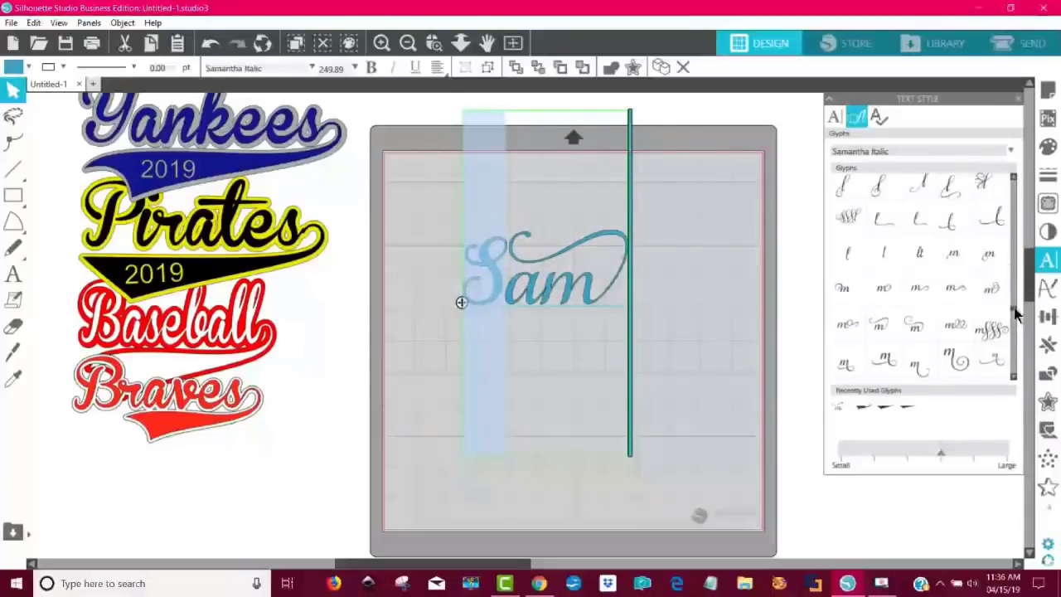
{"action": "left_click_drag", "start_coordinate": [1014, 309], "coordinate": [1017, 247]}
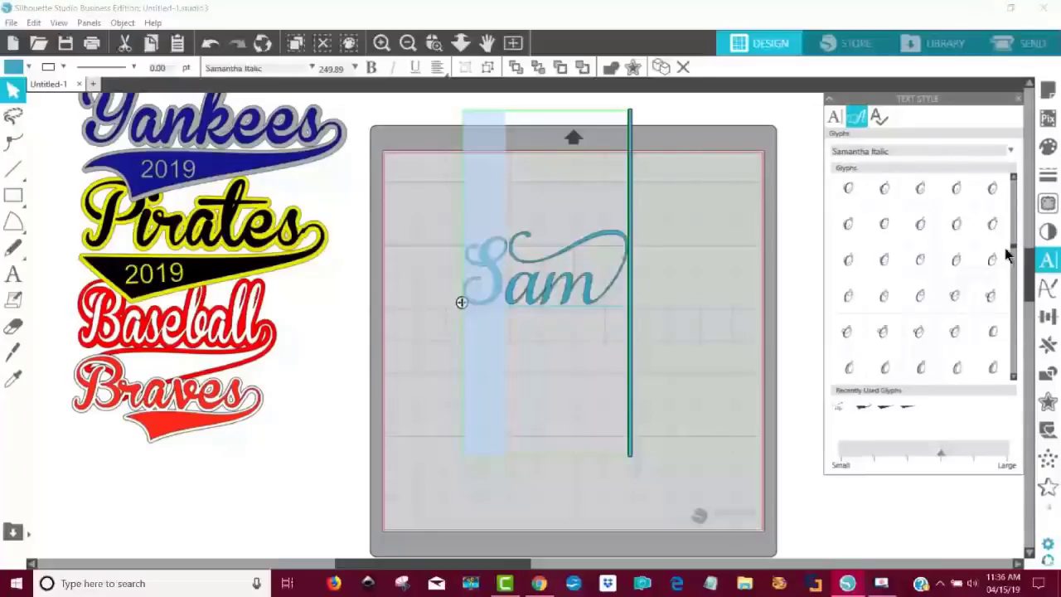
{"action": "scroll", "coordinate": [1015, 259], "scroll_direction": "up", "scroll_amount": 1}
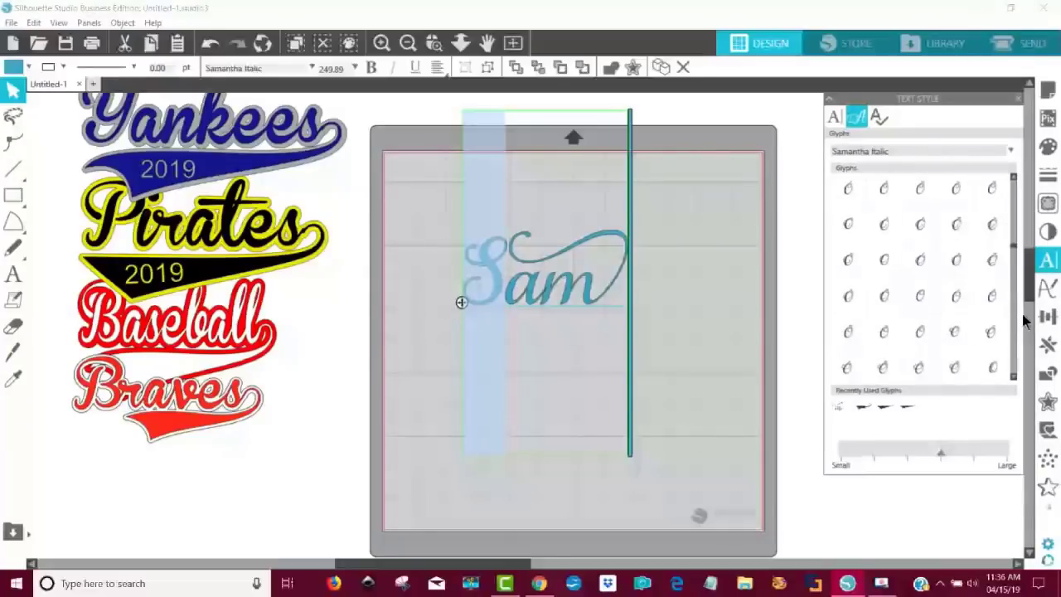
{"action": "scroll", "coordinate": [1017, 294], "scroll_direction": "down", "scroll_amount": 7}
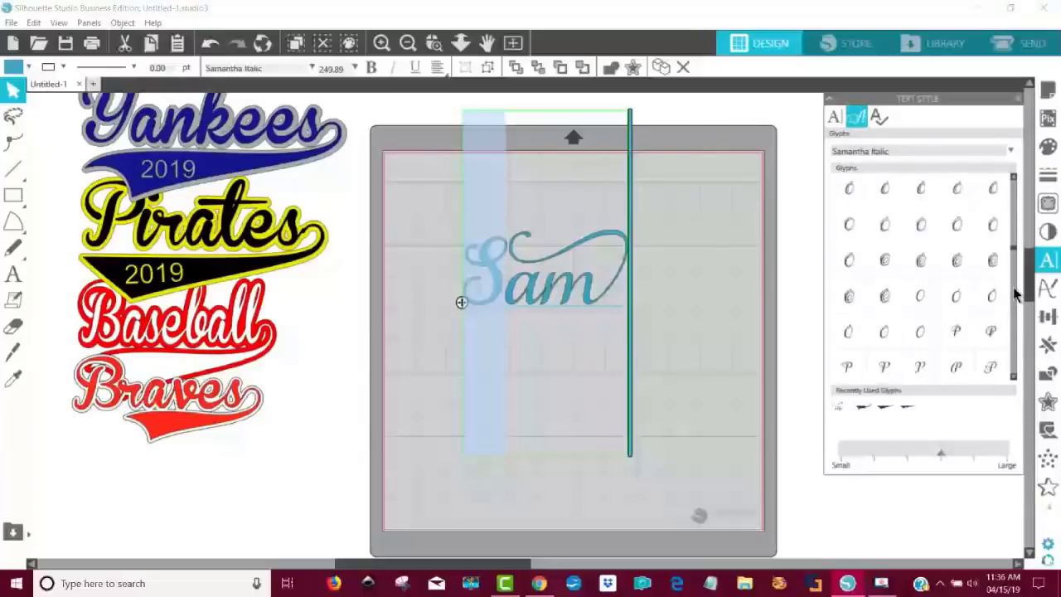
{"action": "scroll", "coordinate": [1017, 308], "scroll_direction": "down", "scroll_amount": 6}
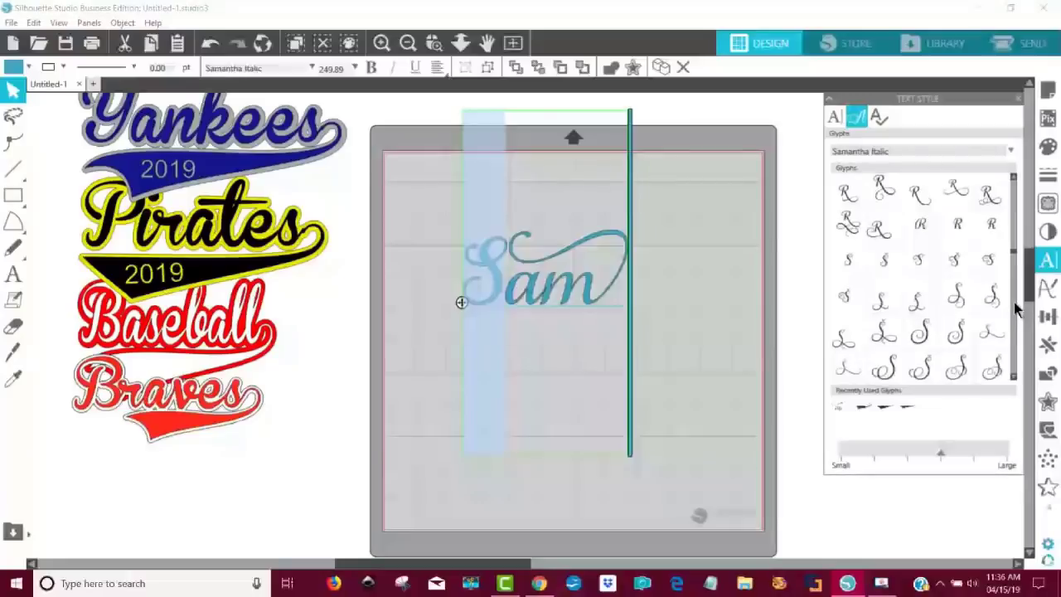
{"action": "scroll", "coordinate": [1016, 308], "scroll_direction": "down", "scroll_amount": 1}
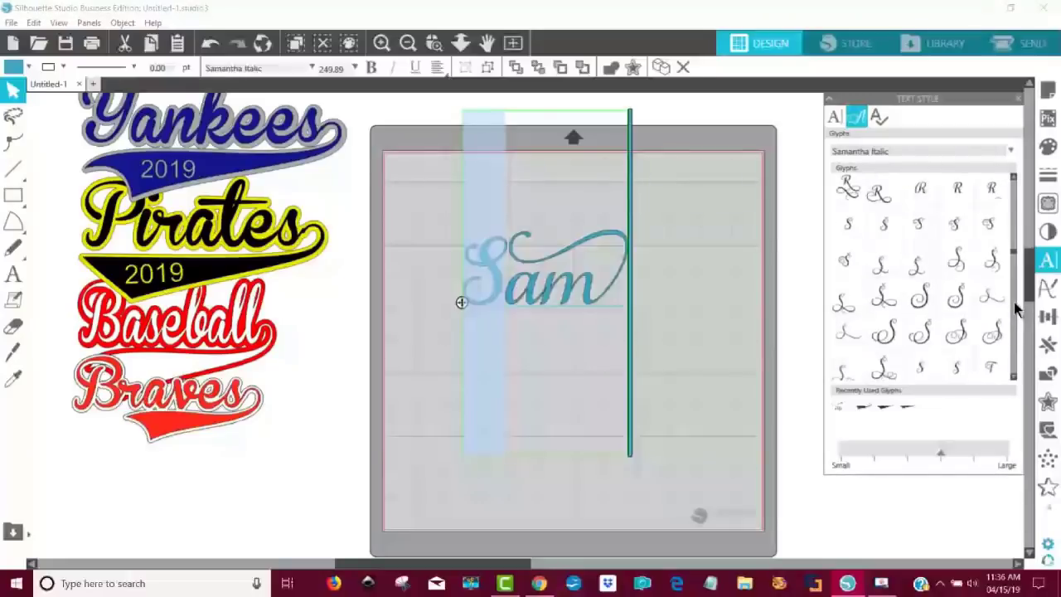
{"action": "left_click", "coordinate": [896, 345]}
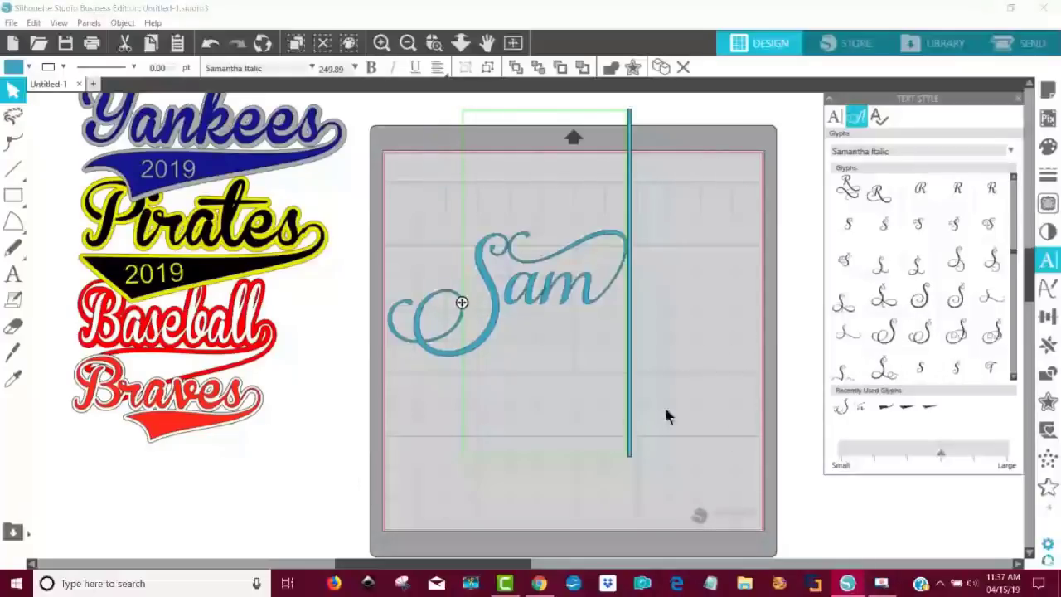
{"action": "left_click", "coordinate": [719, 392]}
Step: Move the name slightly right, then ungroup its letters and raise the swash S so it touches the a
{"action": "left_click_drag", "start_coordinate": [471, 347], "coordinate": [492, 343]}
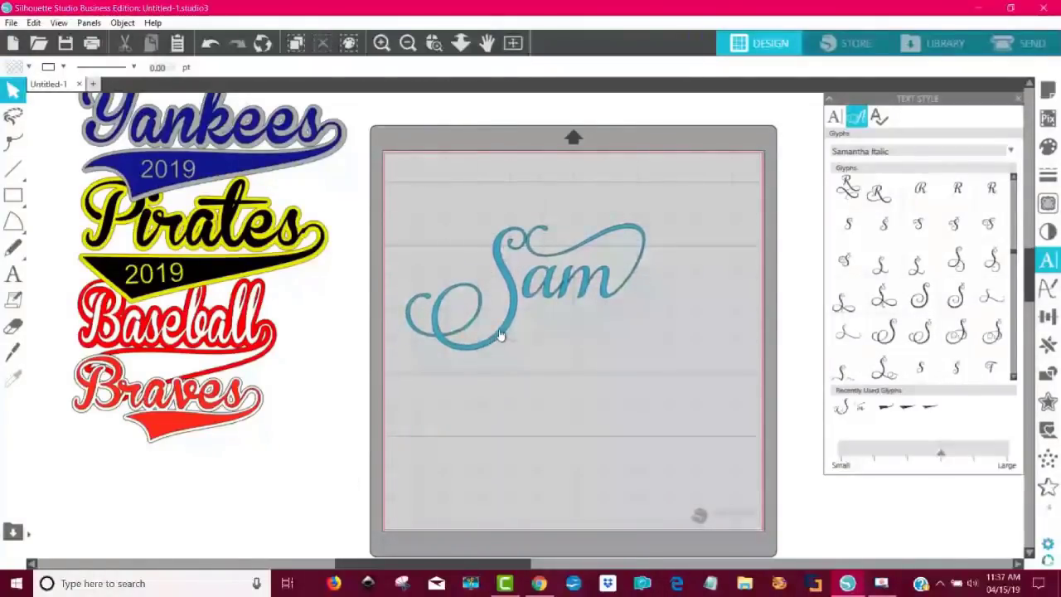
{"action": "right_click", "coordinate": [500, 335]}
{"action": "left_click", "coordinate": [570, 421]}
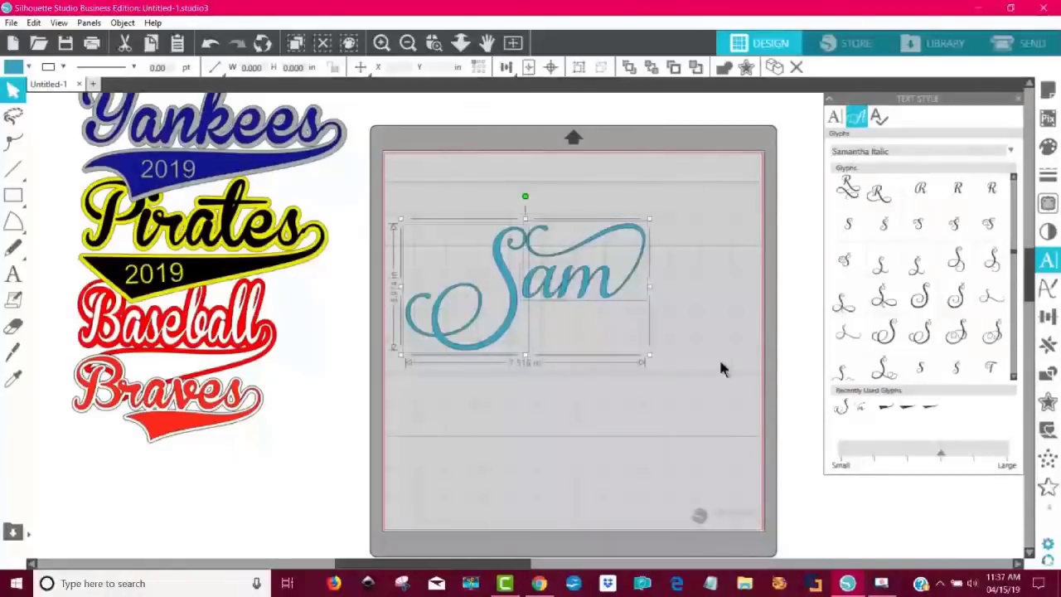
{"action": "left_click", "coordinate": [720, 357]}
{"action": "left_click_drag", "start_coordinate": [505, 319], "coordinate": [512, 304]}
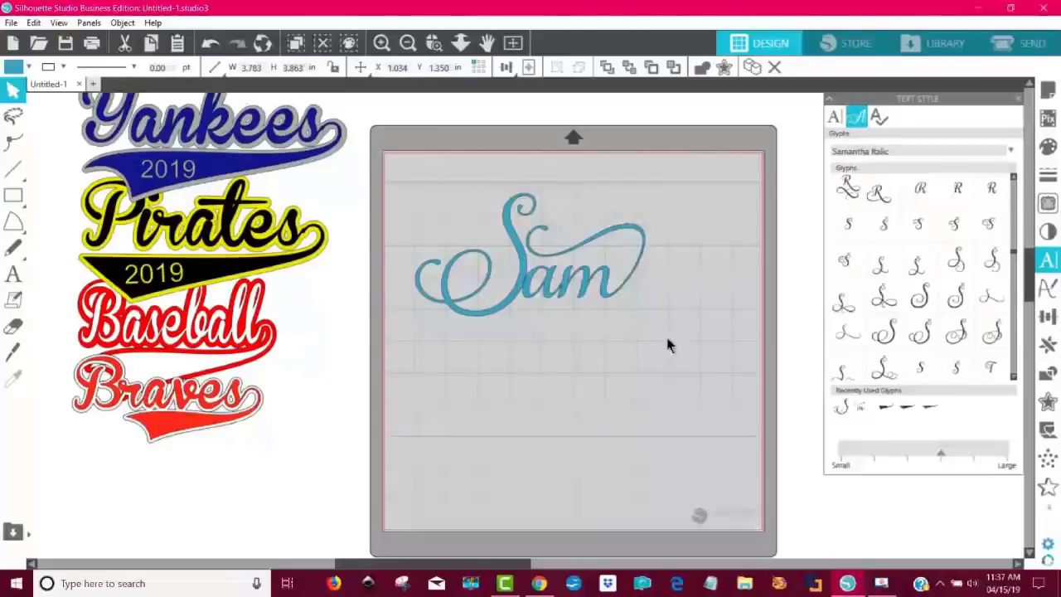
Step: Group the three letters, try welding them into one shape, and undo the weld
{"action": "left_click_drag", "start_coordinate": [670, 338], "coordinate": [441, 237]}
{"action": "right_click", "coordinate": [553, 304]}
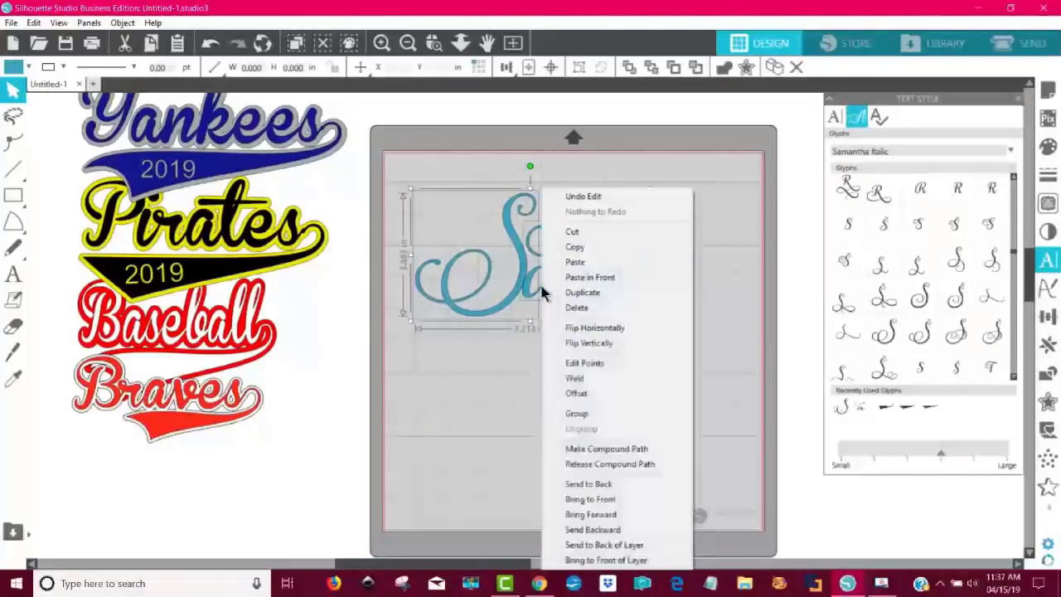
{"action": "left_click", "coordinate": [597, 417]}
{"action": "right_click", "coordinate": [523, 280]}
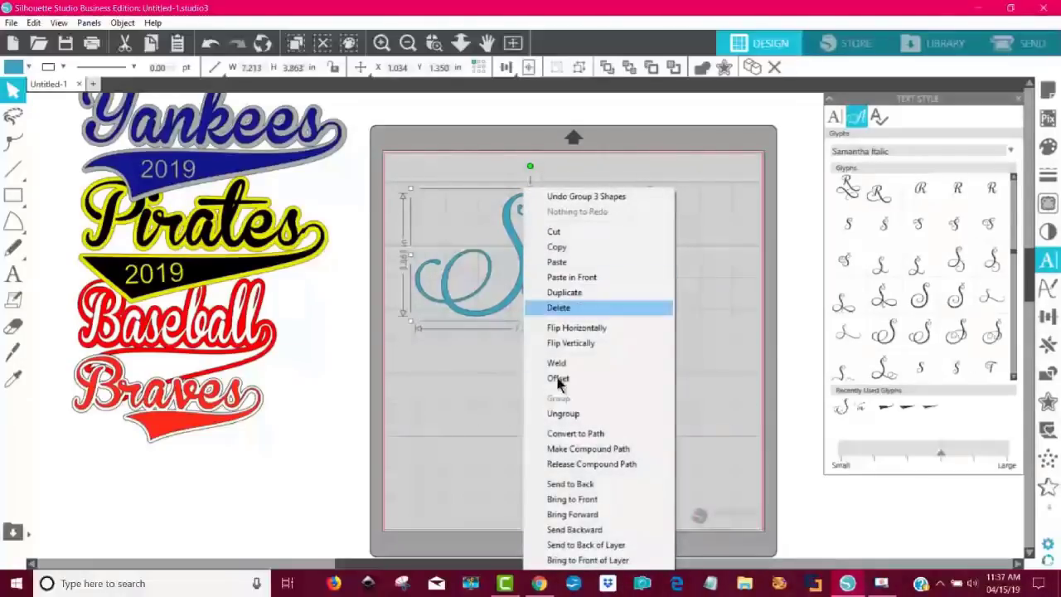
{"action": "left_click", "coordinate": [581, 364]}
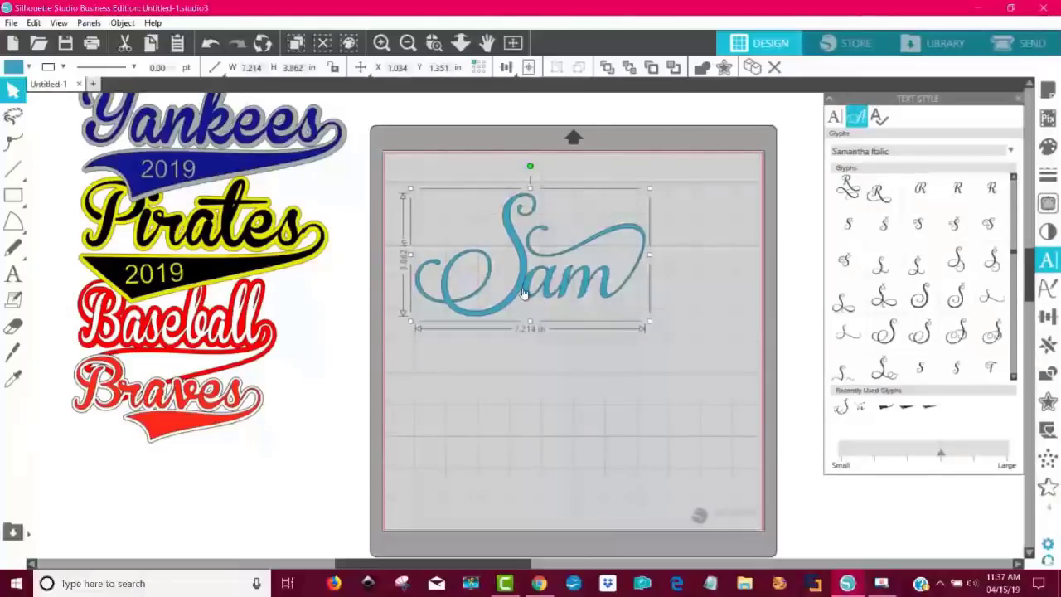
{"action": "left_click", "coordinate": [528, 371]}
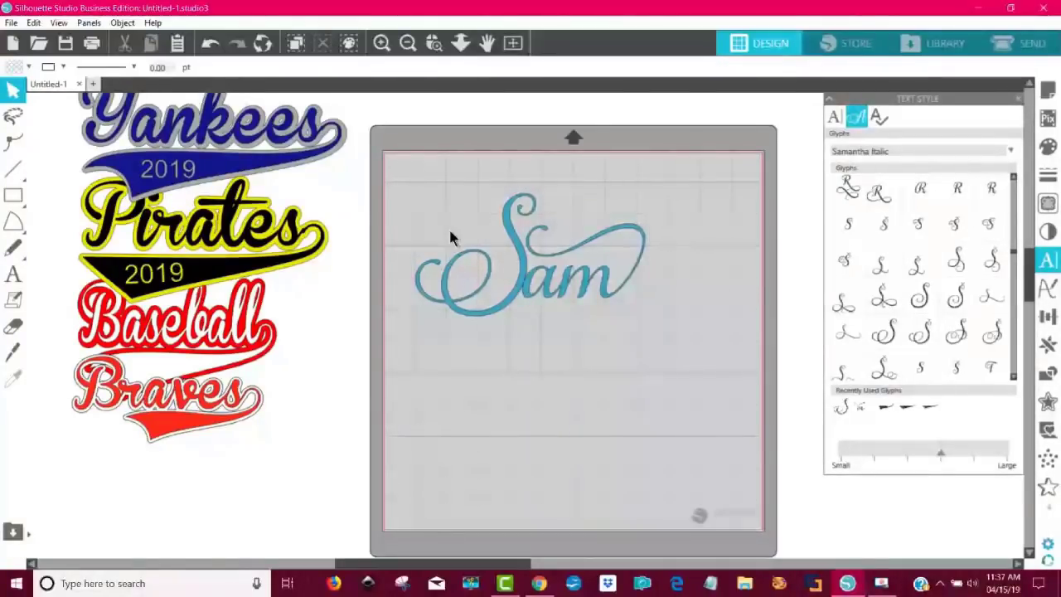
{"action": "left_click", "coordinate": [212, 46]}
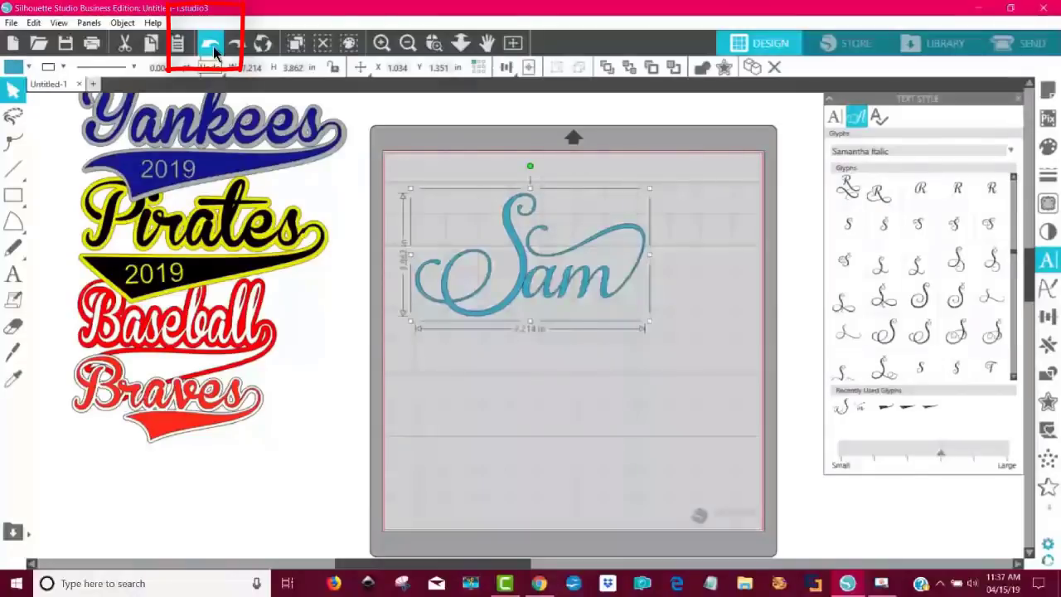
{"action": "left_click", "coordinate": [554, 405]}
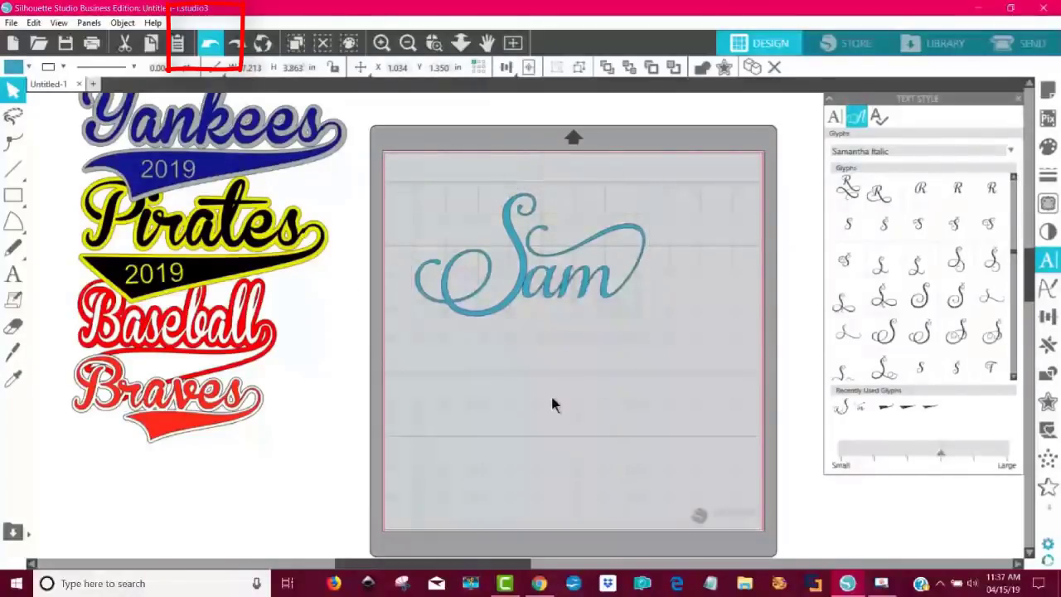
Step: Ungroup the name's letters and shift the swash S slightly right and up so it overlaps the a more
{"action": "left_click_drag", "start_coordinate": [520, 296], "coordinate": [527, 294]}
{"action": "left_click", "coordinate": [522, 315]}
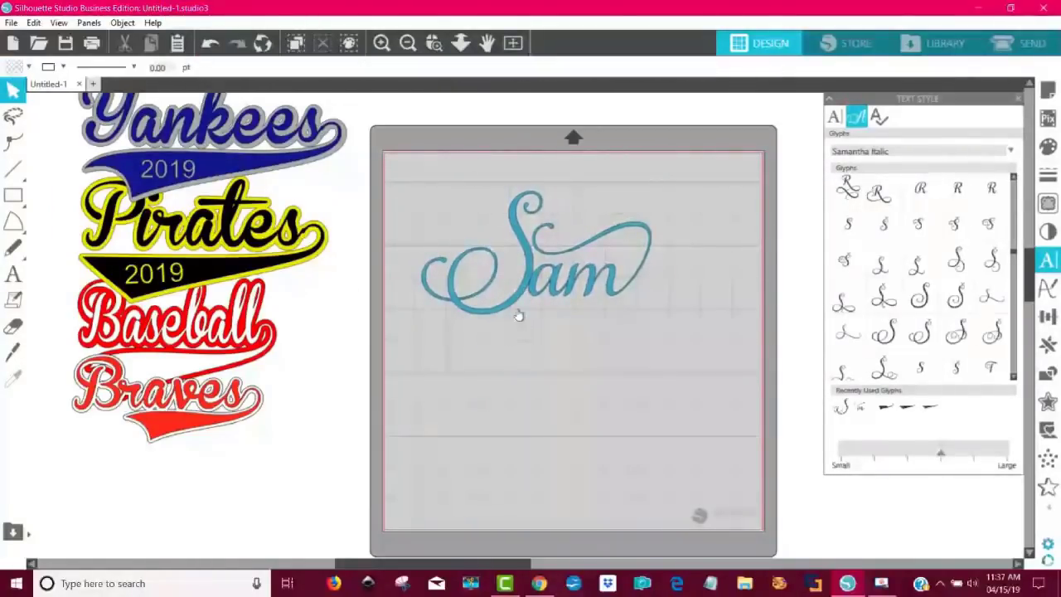
{"action": "right_click", "coordinate": [515, 304]}
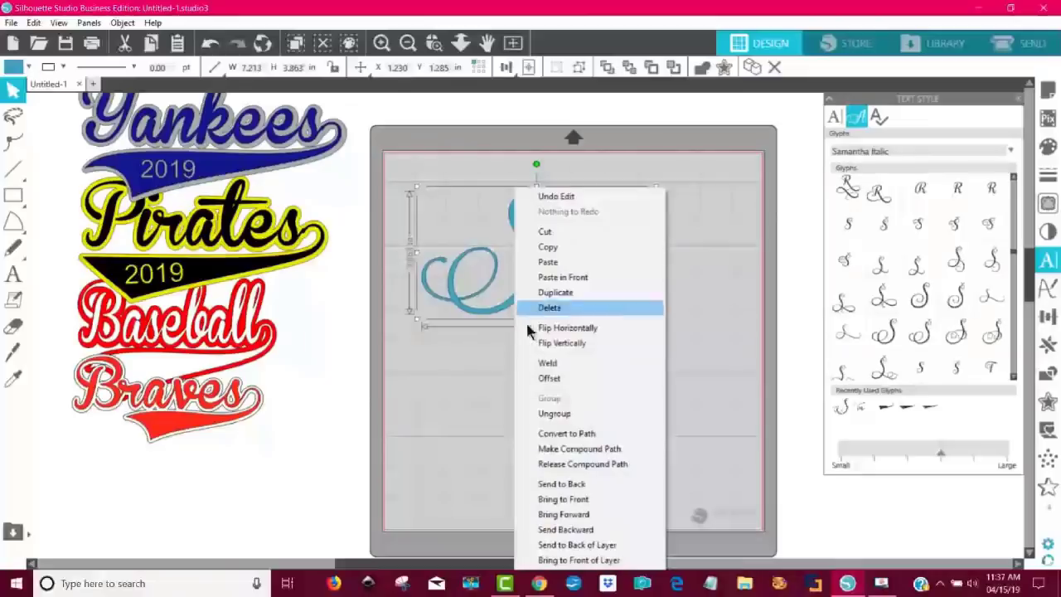
{"action": "left_click", "coordinate": [572, 415]}
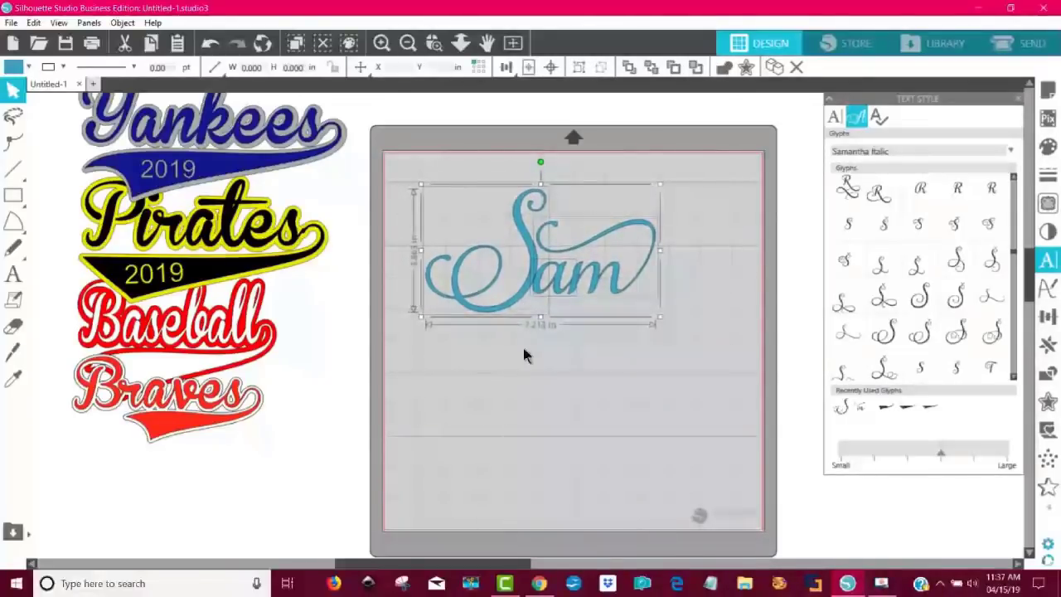
{"action": "left_click", "coordinate": [525, 356]}
{"action": "left_click_drag", "start_coordinate": [516, 305], "coordinate": [521, 301]}
Step: Weld all three letters of the name into a single shape
{"action": "left_click", "coordinate": [671, 348]}
{"action": "left_click_drag", "start_coordinate": [671, 348], "coordinate": [383, 232]}
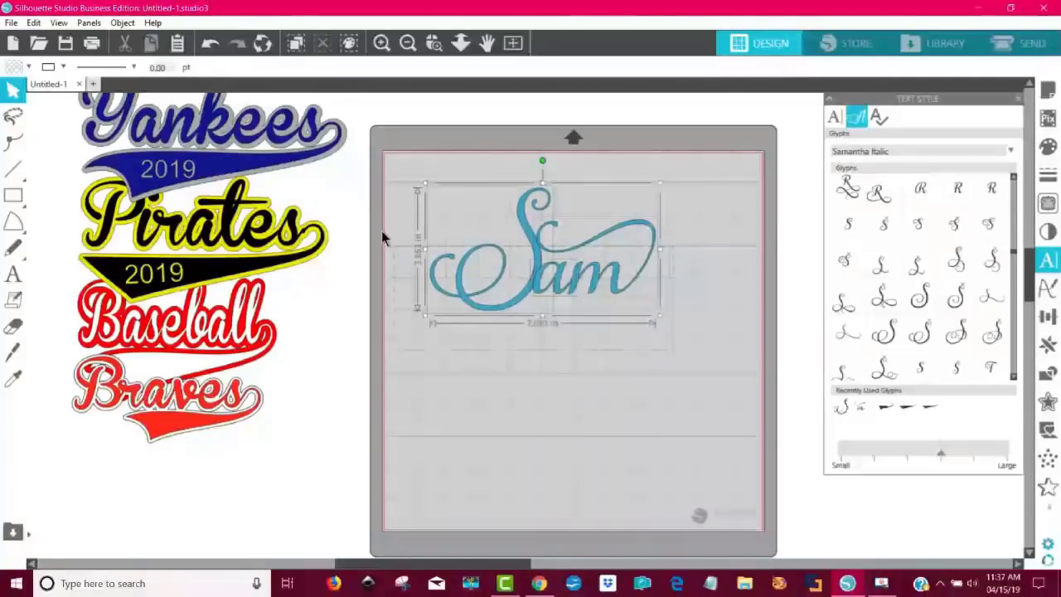
{"action": "right_click", "coordinate": [511, 311]}
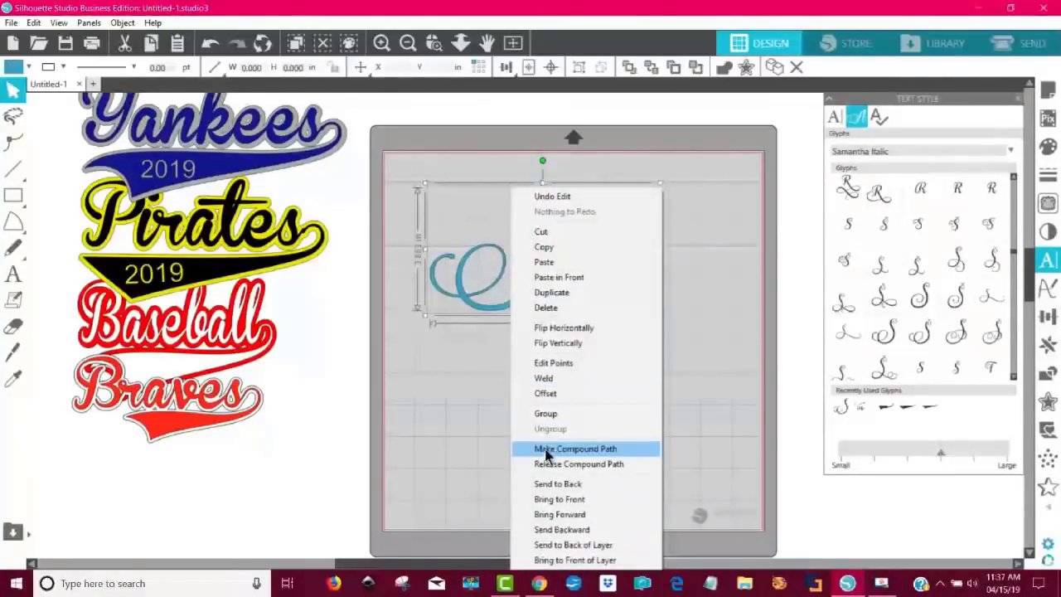
{"action": "left_click", "coordinate": [547, 377]}
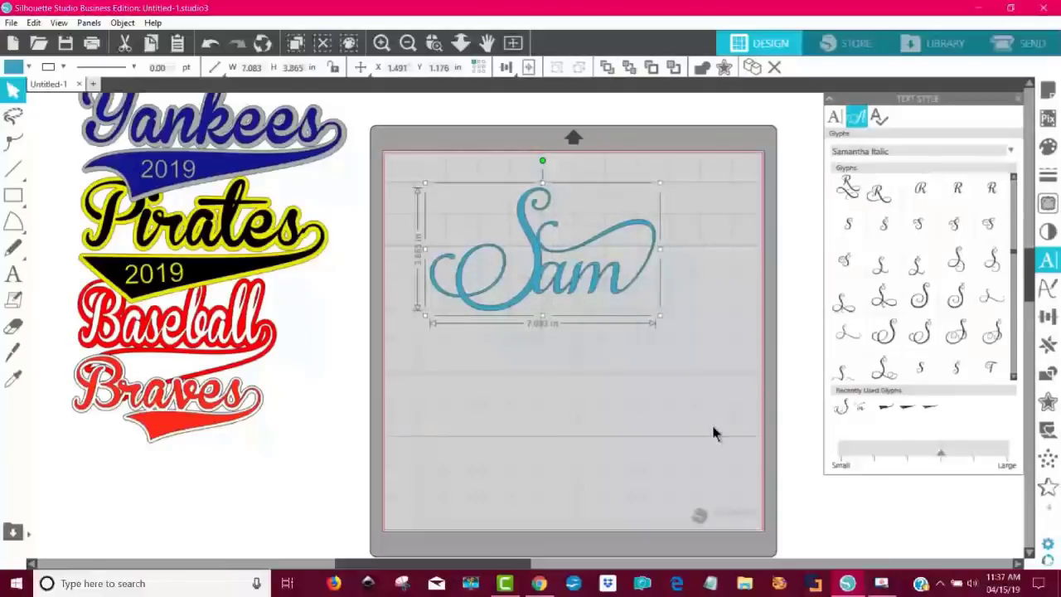
{"action": "left_click", "coordinate": [675, 441]}
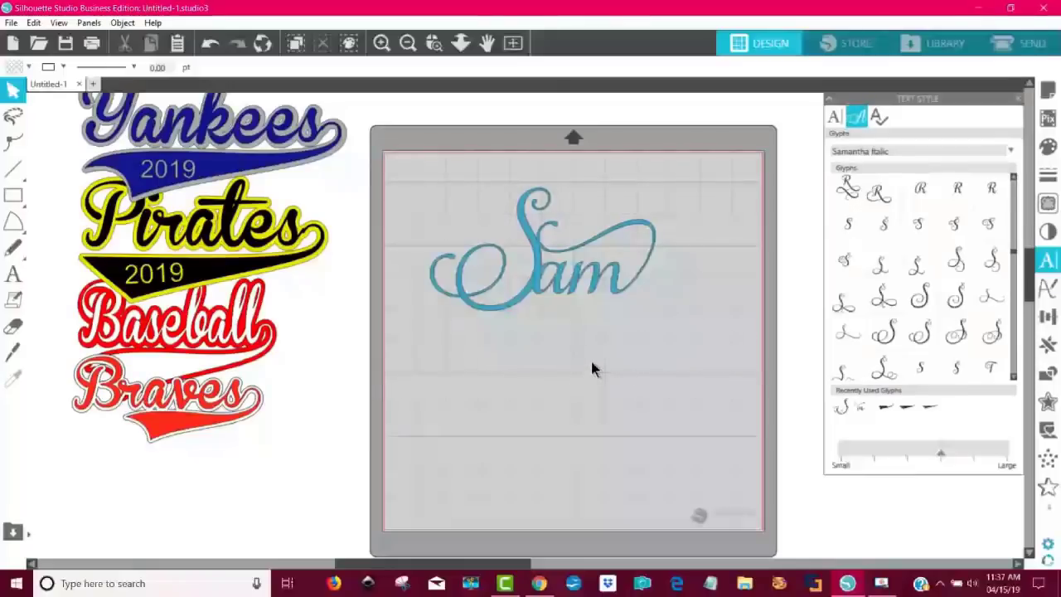
Step: Save the design to the Downloads folder on the hard drive as an SVG file named sports
{"action": "left_click", "coordinate": [441, 261]}
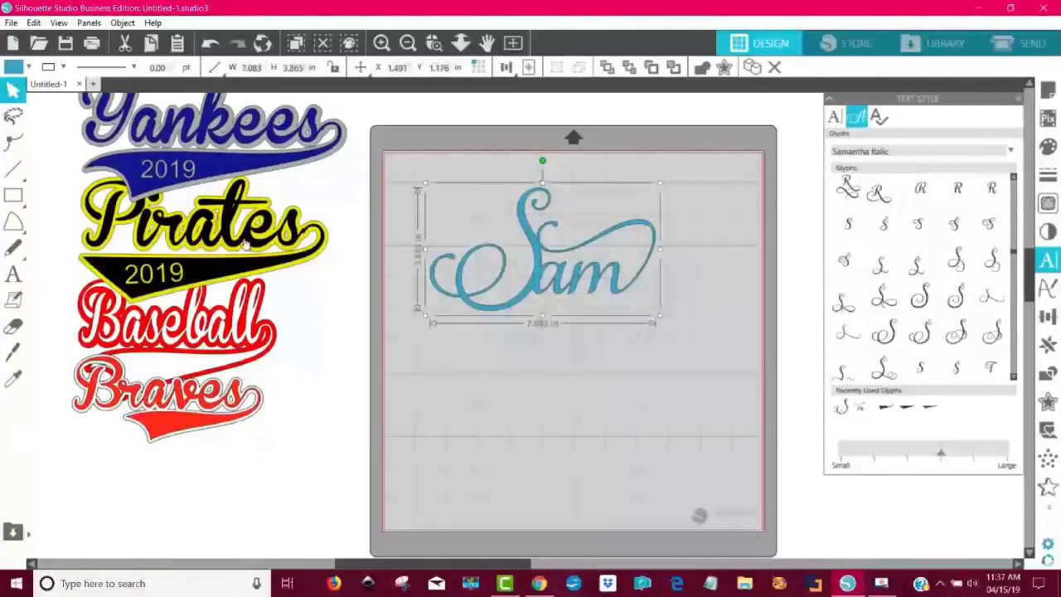
{"action": "left_click", "coordinate": [11, 23]}
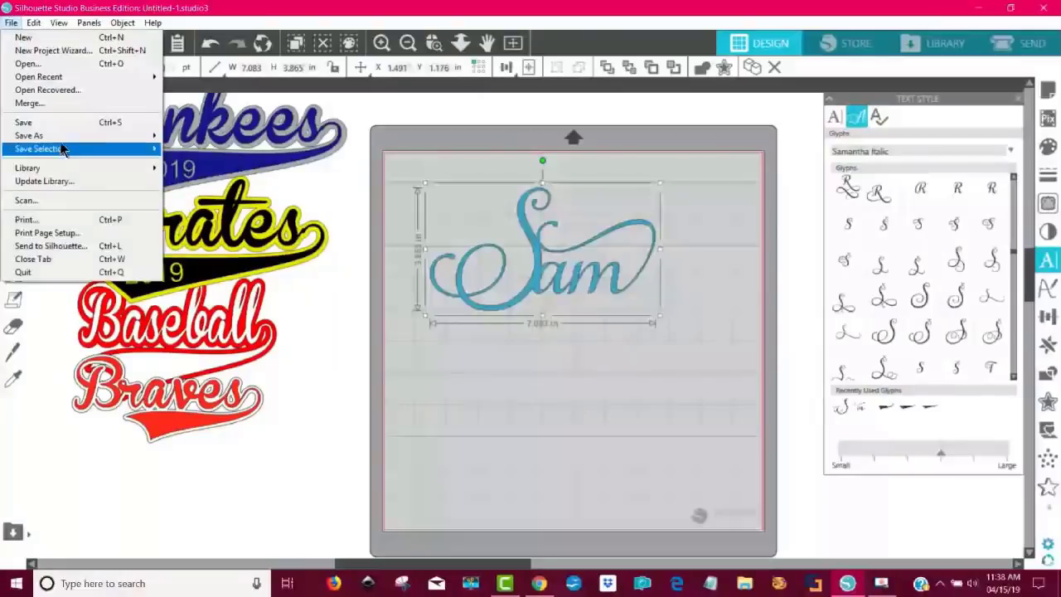
{"action": "mouse_move", "coordinate": [62, 138]}
{"action": "left_click", "coordinate": [223, 135]}
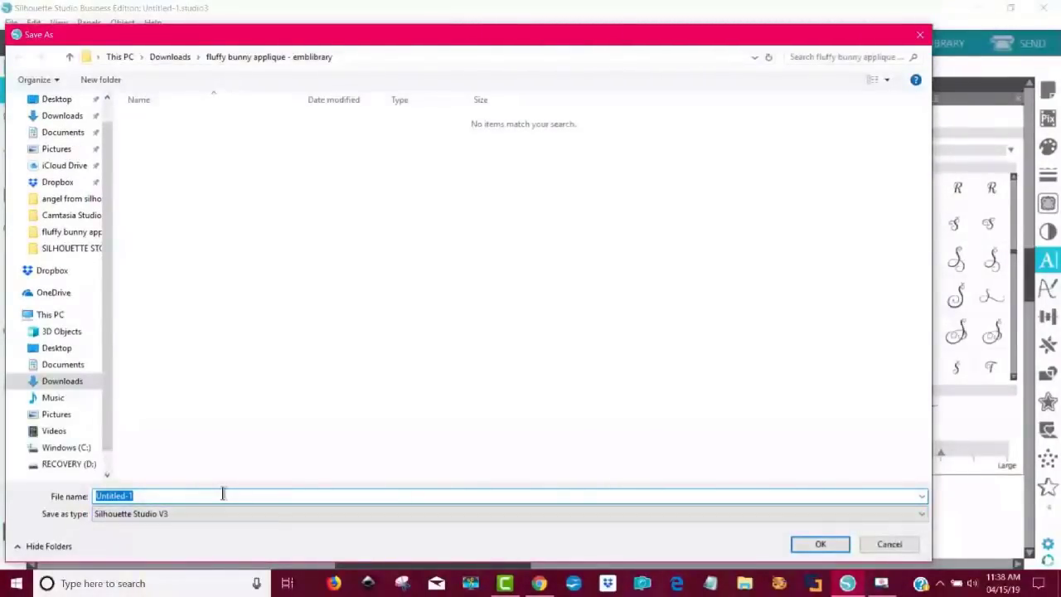
{"action": "type", "text": "sports"}
{"action": "left_click", "coordinate": [71, 57]}
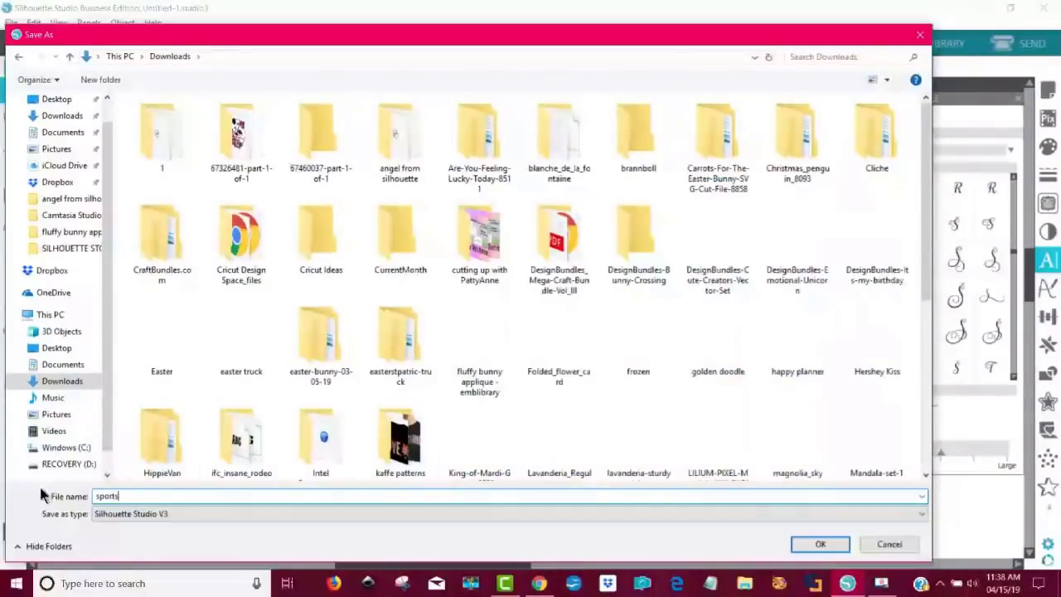
{"action": "left_click", "coordinate": [924, 516]}
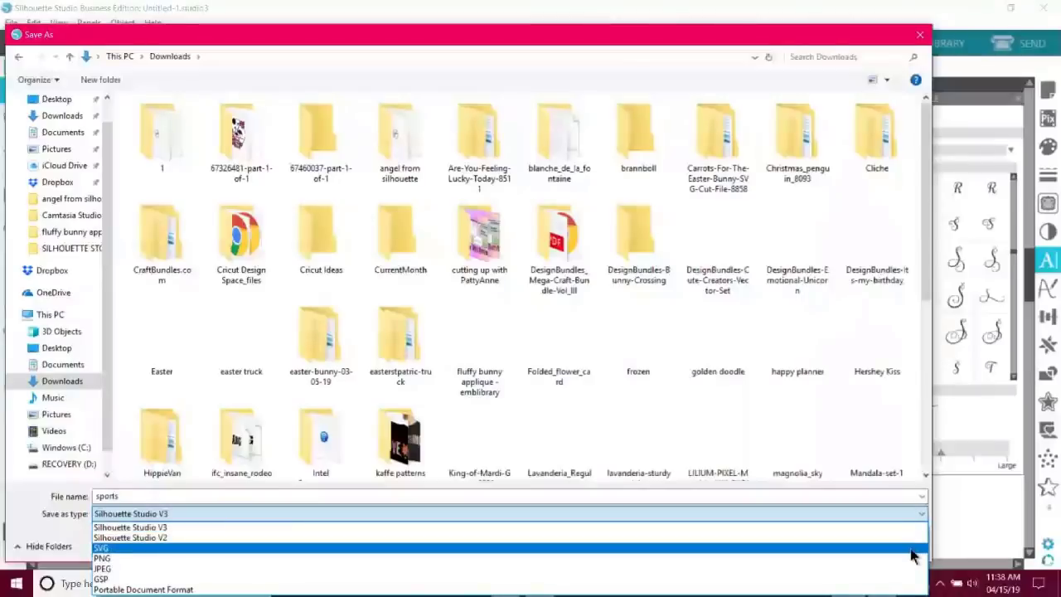
{"action": "left_click", "coordinate": [912, 551]}
{"action": "left_click", "coordinate": [820, 539]}
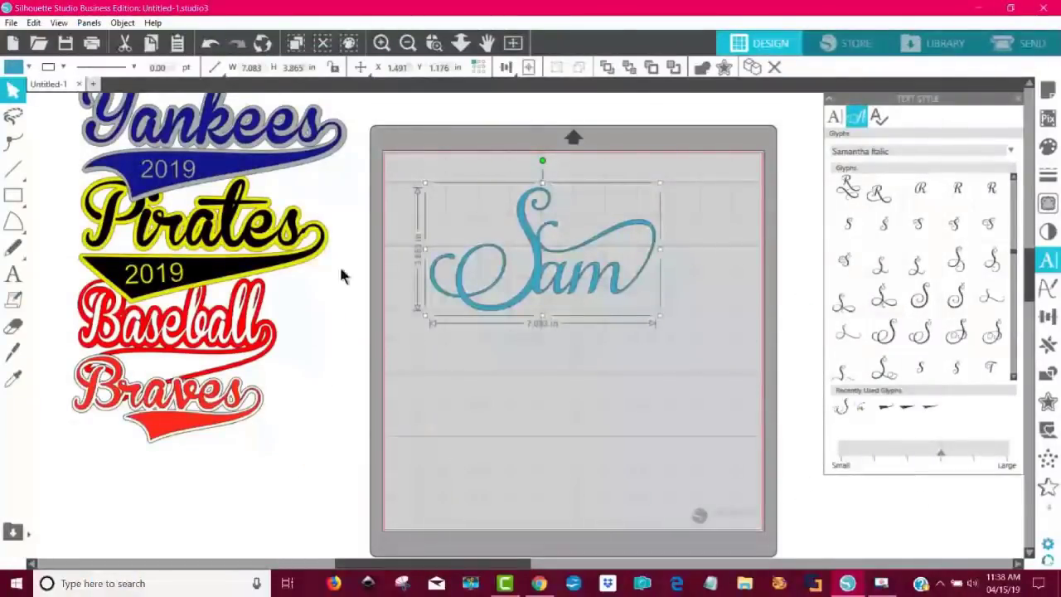
Step: Move the Yankees logo lower beside the mat and shift the Pirates logo down and to the right
{"action": "left_click_drag", "start_coordinate": [190, 170], "coordinate": [191, 211]}
{"action": "left_click_drag", "start_coordinate": [287, 283], "coordinate": [318, 341]}
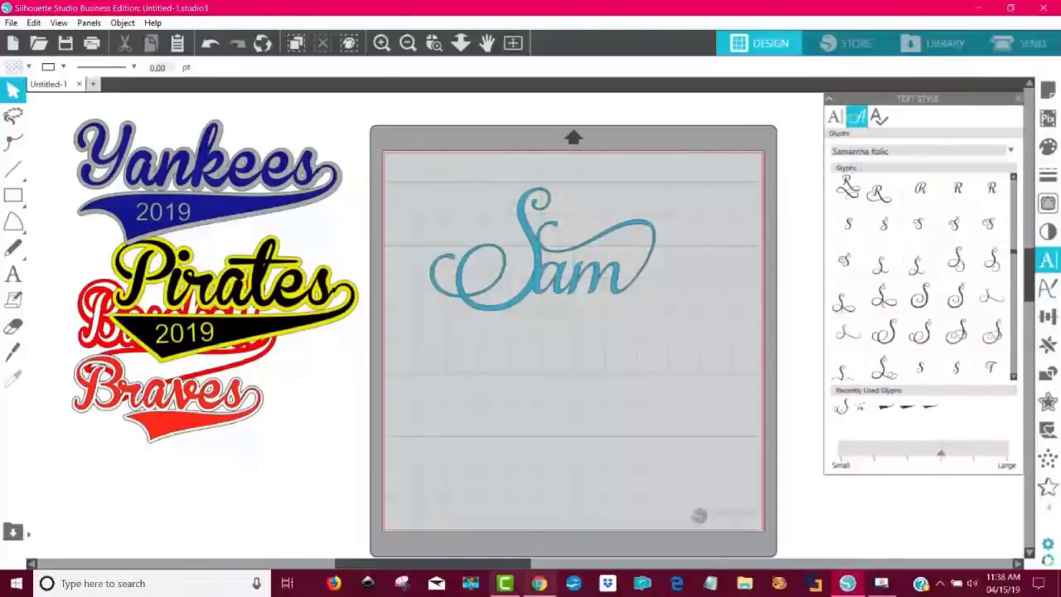
Step: Switch to Chrome and open a new Cricut Design Space canvas in a new browser tab
{"action": "left_click", "coordinate": [539, 583]}
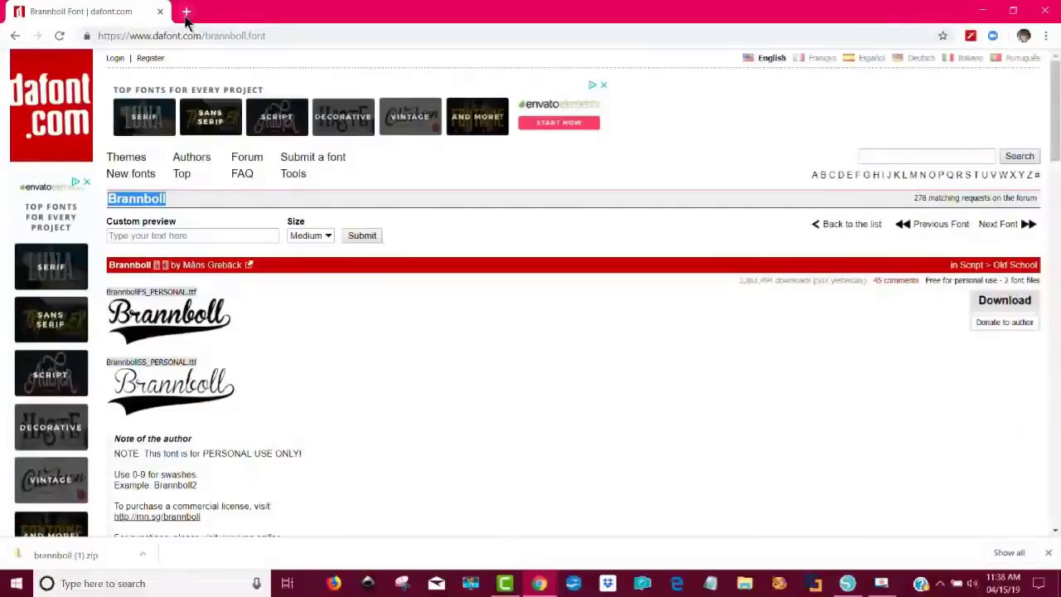
{"action": "left_click", "coordinate": [186, 10]}
{"action": "left_click", "coordinate": [154, 65]}
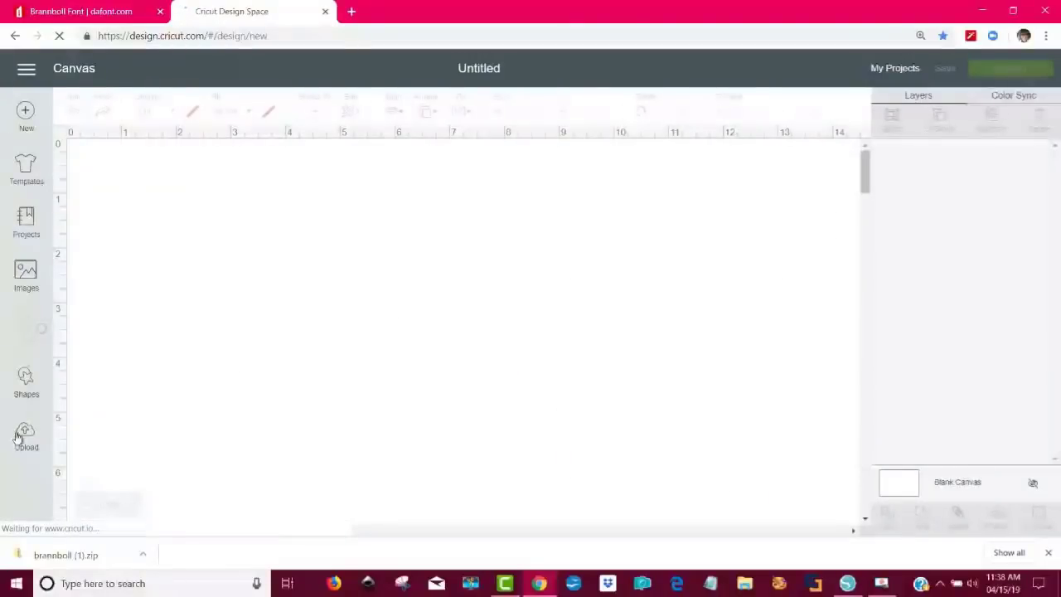
Step: Upload the sports SVG file from the Downloads folder and save it as an uploaded image
{"action": "left_click", "coordinate": [22, 435]}
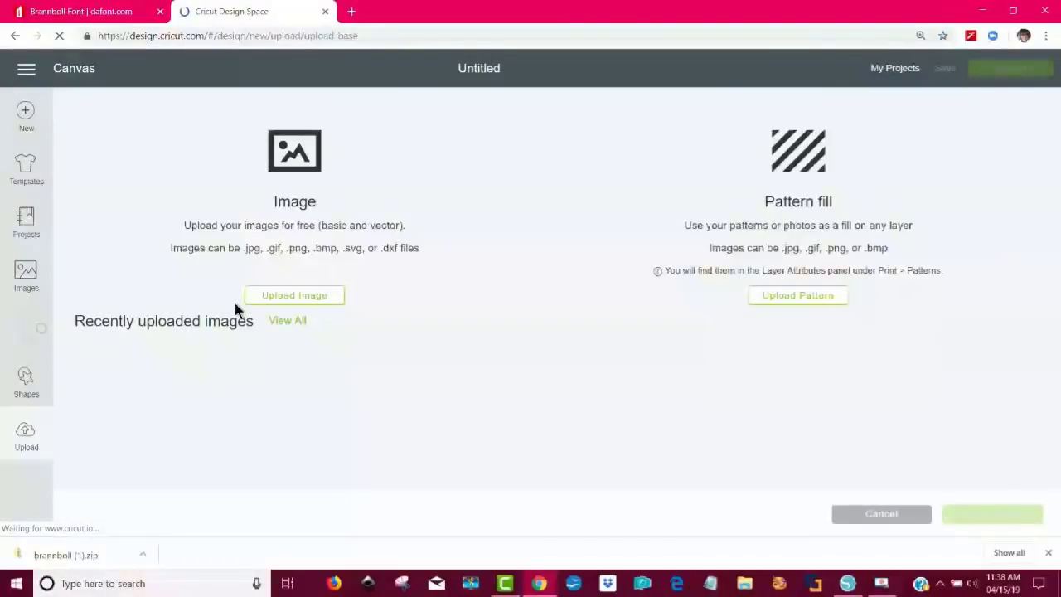
{"action": "left_click", "coordinate": [305, 300]}
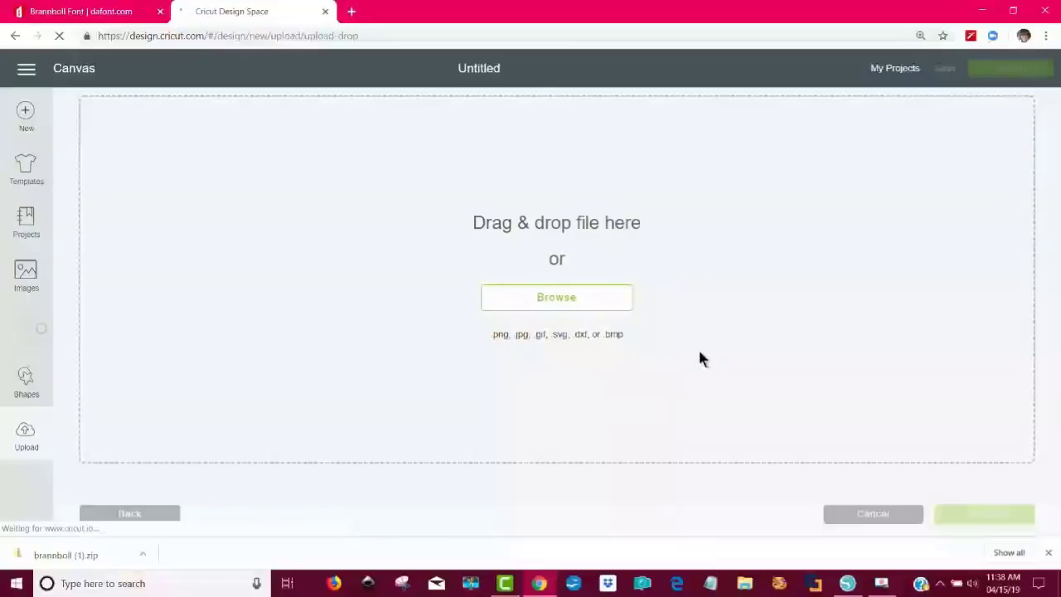
{"action": "left_click", "coordinate": [530, 298]}
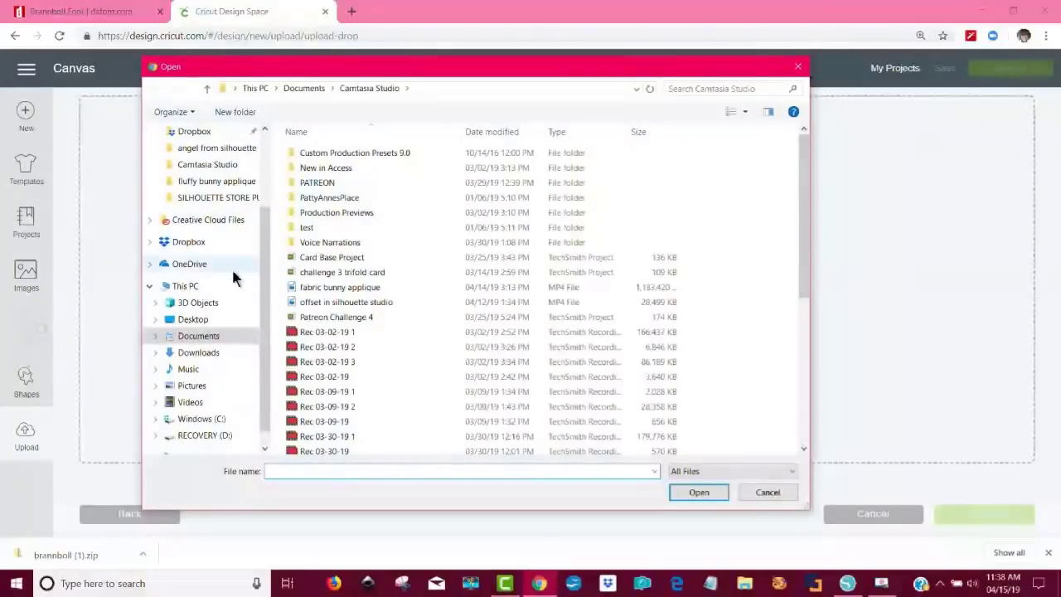
{"action": "left_click", "coordinate": [204, 355]}
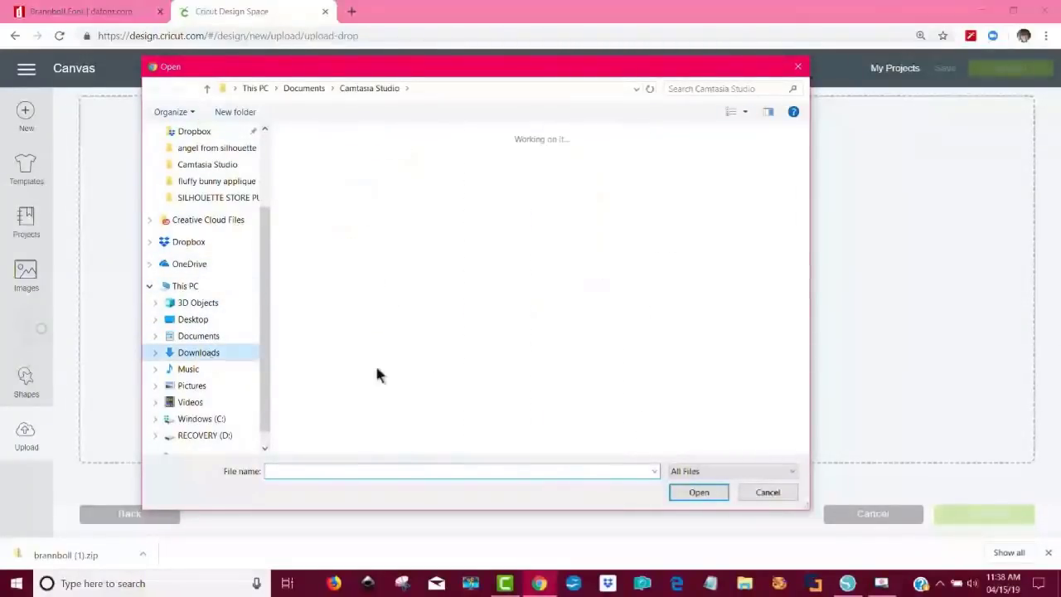
{"action": "left_click_drag", "start_coordinate": [802, 145], "coordinate": [801, 389]}
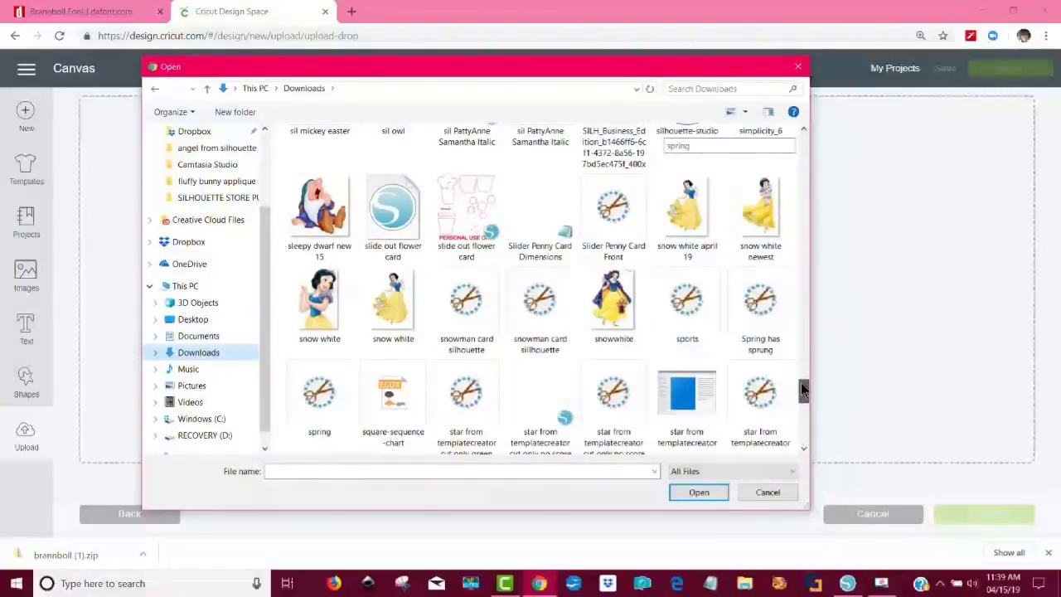
{"action": "left_click", "coordinate": [687, 302]}
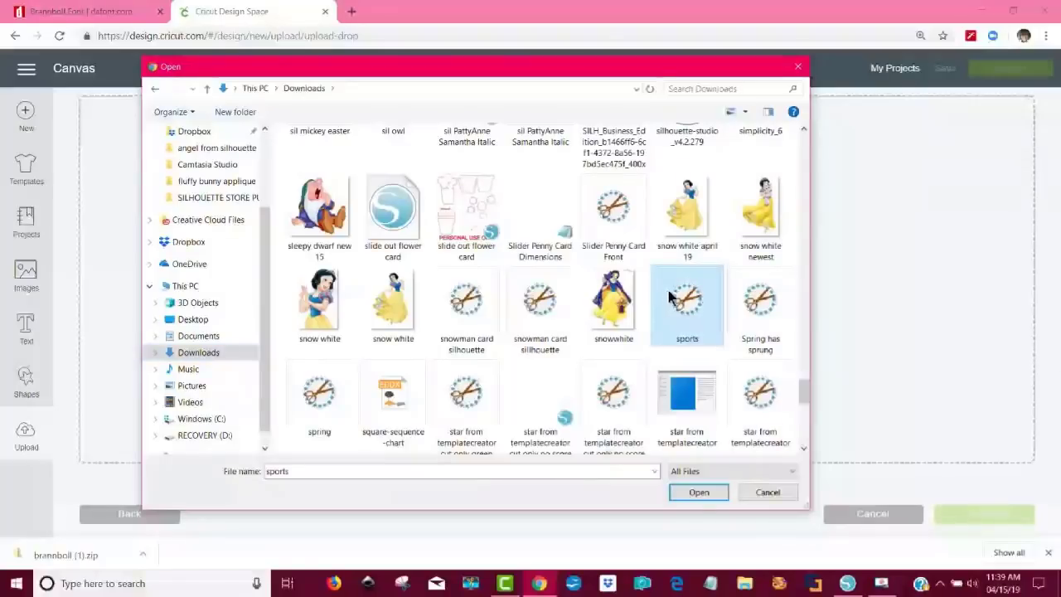
{"action": "left_click", "coordinate": [698, 492]}
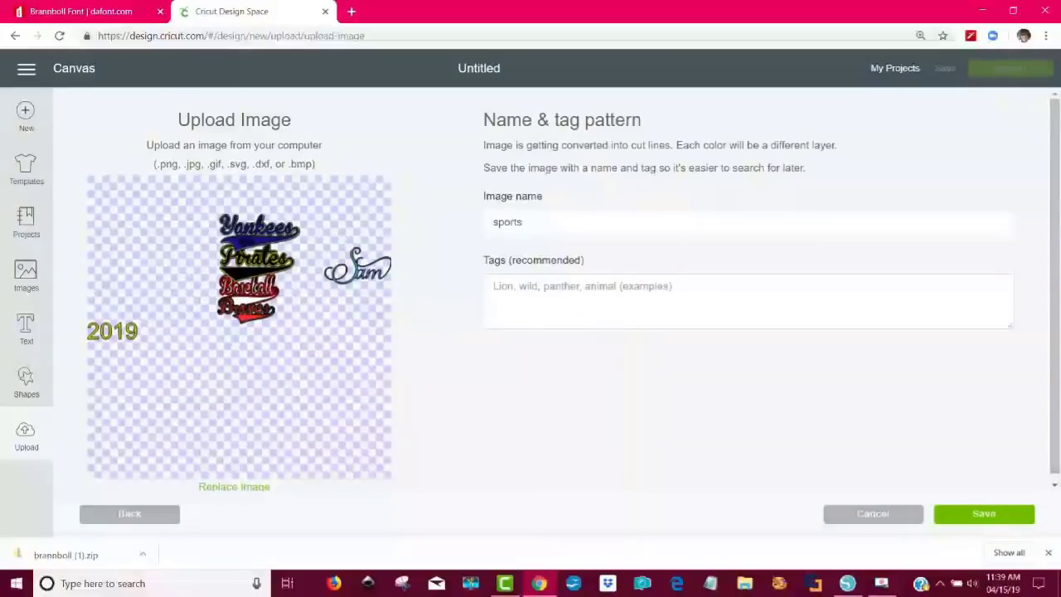
{"action": "left_click", "coordinate": [1003, 521]}
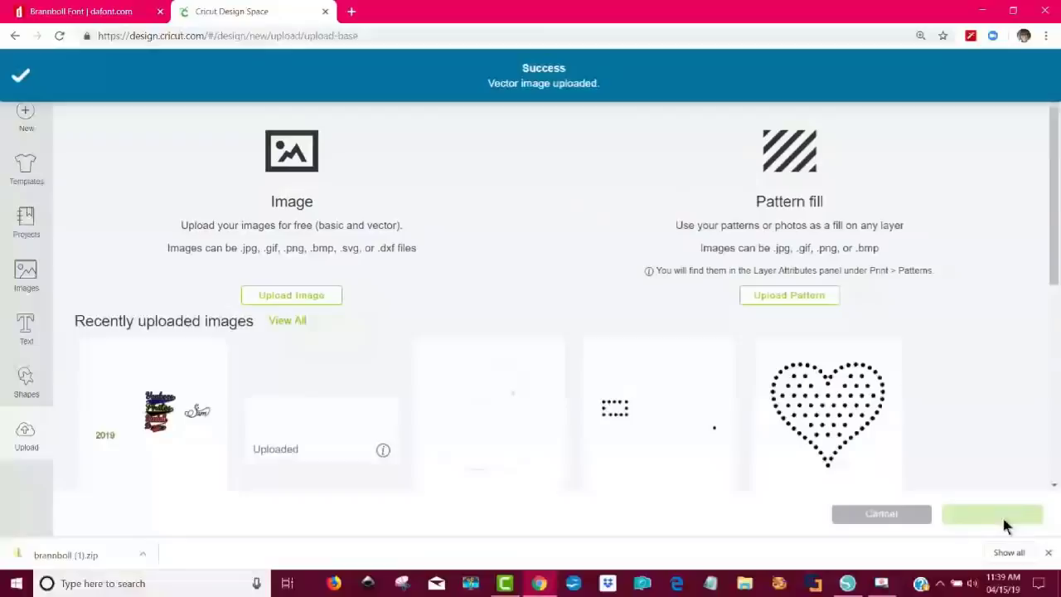
Step: Insert the uploaded sports image, move it right until the whole design is on the canvas, and ungroup it
{"action": "left_click", "coordinate": [126, 444]}
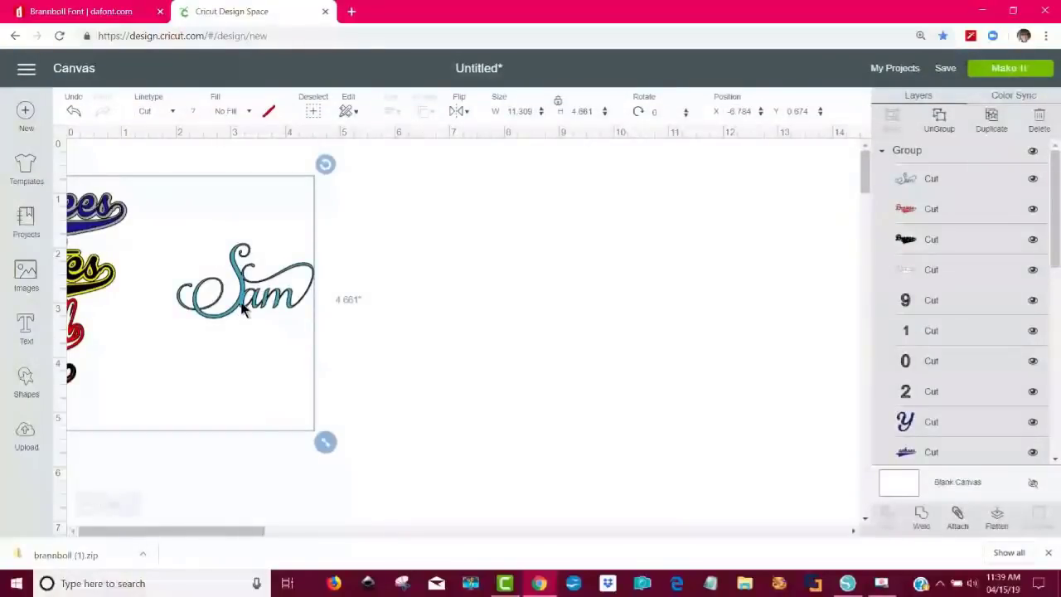
{"action": "left_click_drag", "start_coordinate": [261, 305], "coordinate": [627, 319]}
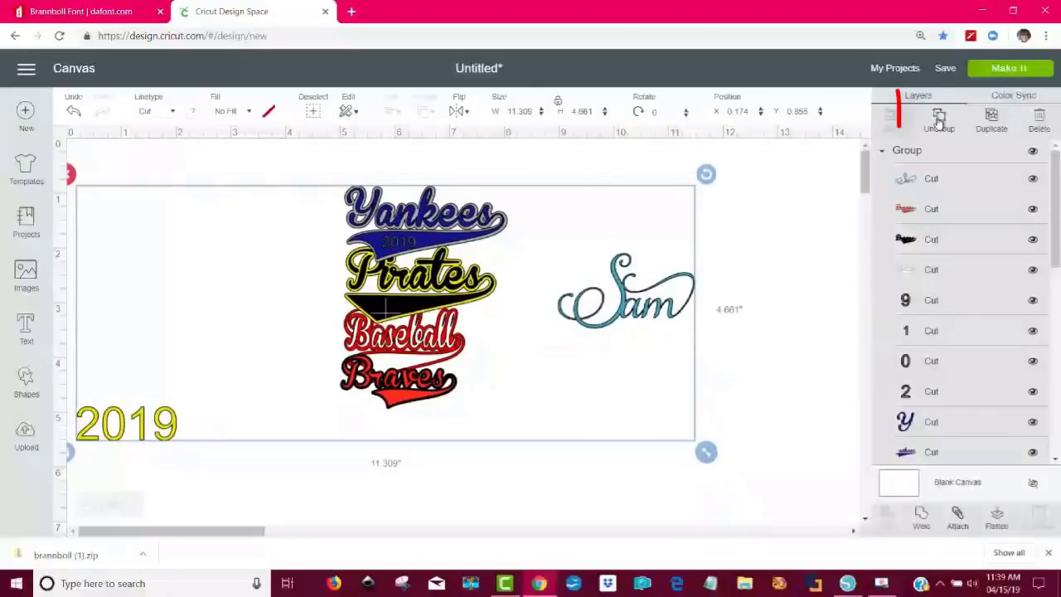
{"action": "left_click", "coordinate": [939, 121]}
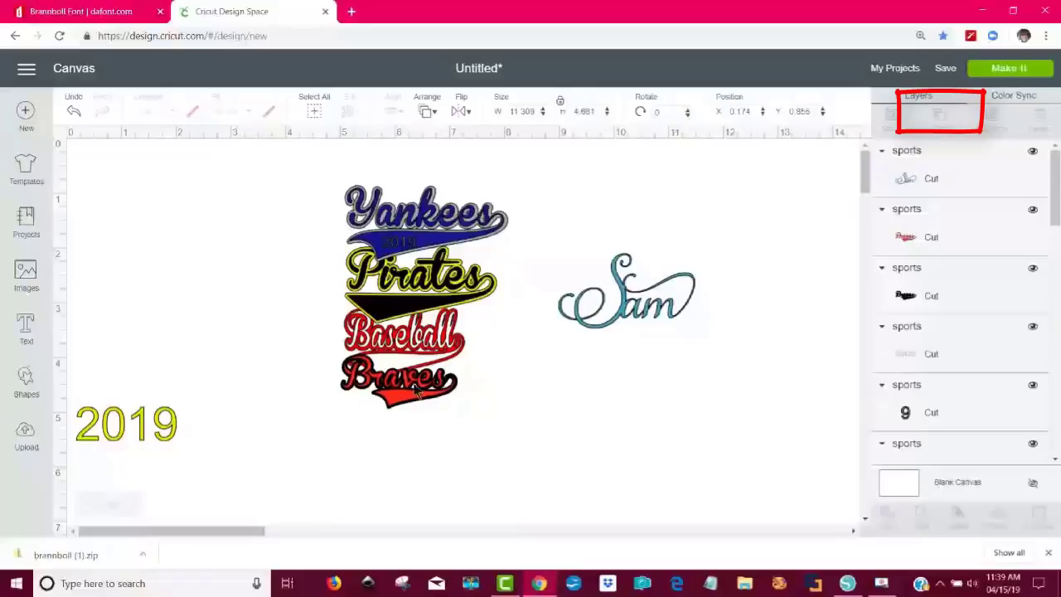
Step: Move the red Braves lettering down and away from its black backing layer
{"action": "mouse_move", "coordinate": [440, 389]}
{"action": "left_mouse_down"}
{"action": "mouse_move", "coordinate": [301, 392]}
{"action": "mouse_move", "coordinate": [320, 415]}
{"action": "mouse_move", "coordinate": [497, 461]}
{"action": "left_mouse_up"}
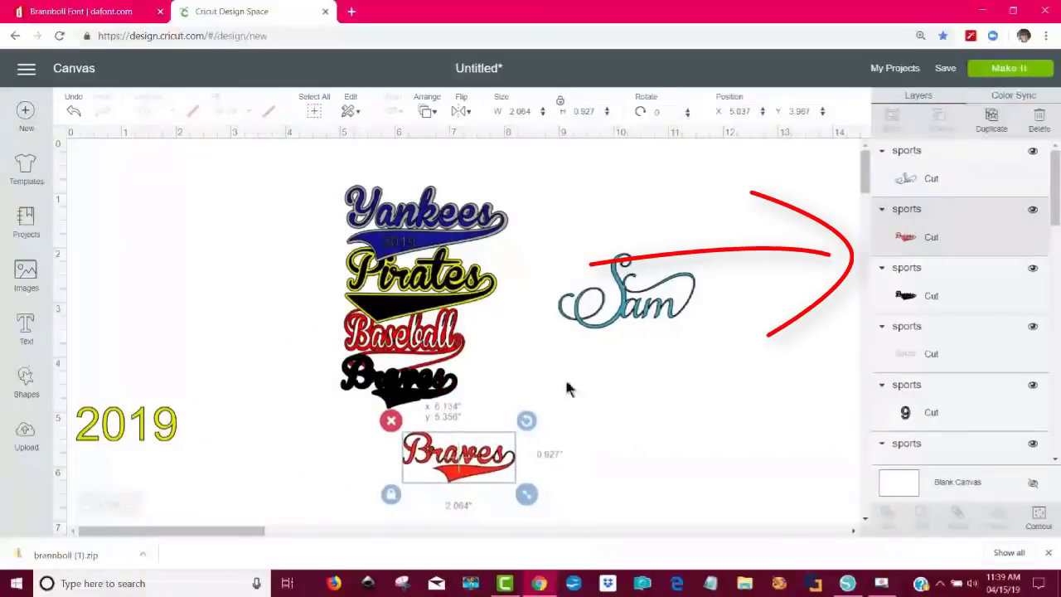
{"action": "left_click", "coordinate": [664, 286]}
{"action": "left_click", "coordinate": [546, 229]}
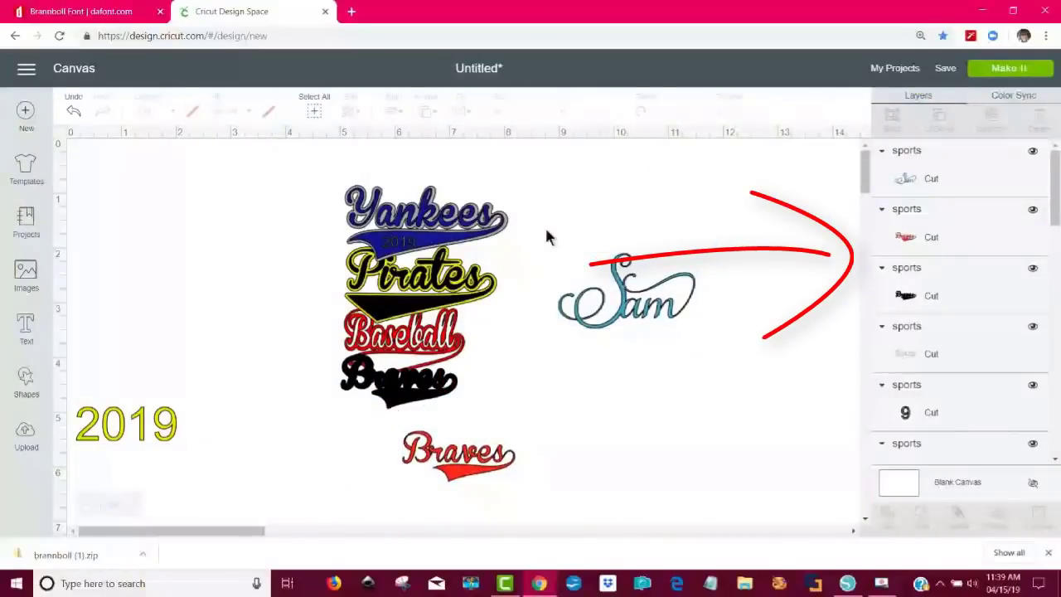
Step: Delete the Sam name and every layer of the Braves and Baseball logos from the canvas
{"action": "left_click", "coordinate": [643, 307]}
{"action": "key", "text": "Delete"}
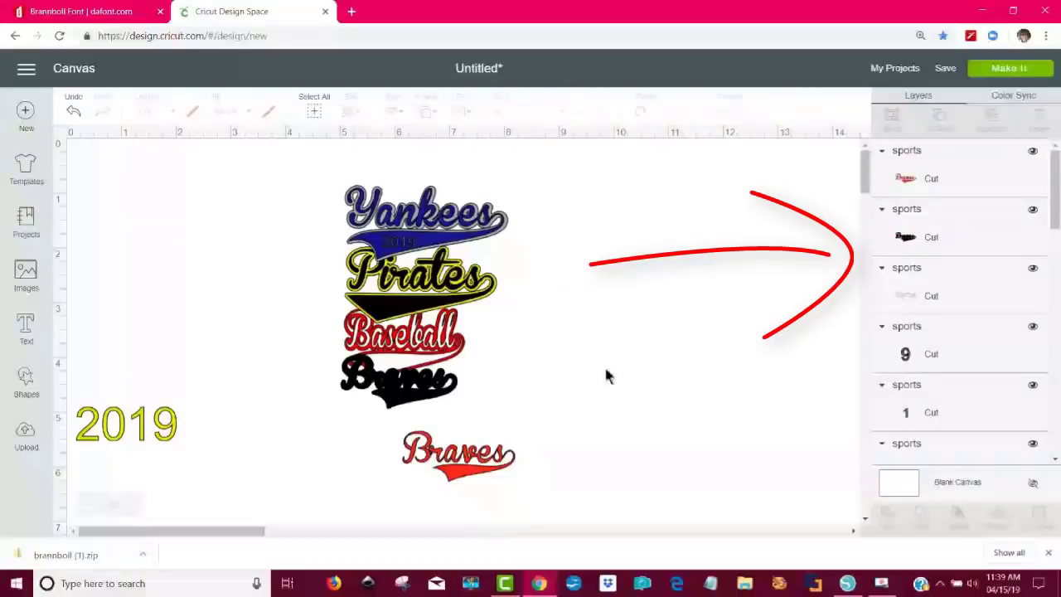
{"action": "left_click", "coordinate": [460, 469]}
{"action": "key", "text": "Delete"}
{"action": "left_click", "coordinate": [417, 399]}
{"action": "key", "text": "Delete"}
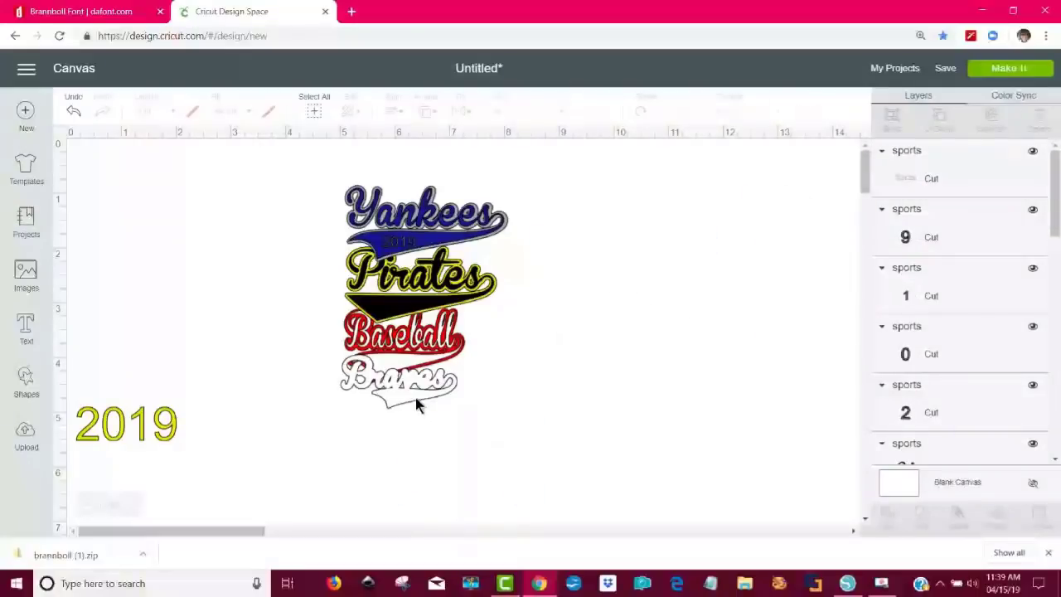
{"action": "left_click", "coordinate": [395, 374]}
{"action": "key", "text": "Delete"}
{"action": "left_click", "coordinate": [389, 346]}
{"action": "key", "text": "Delete"}
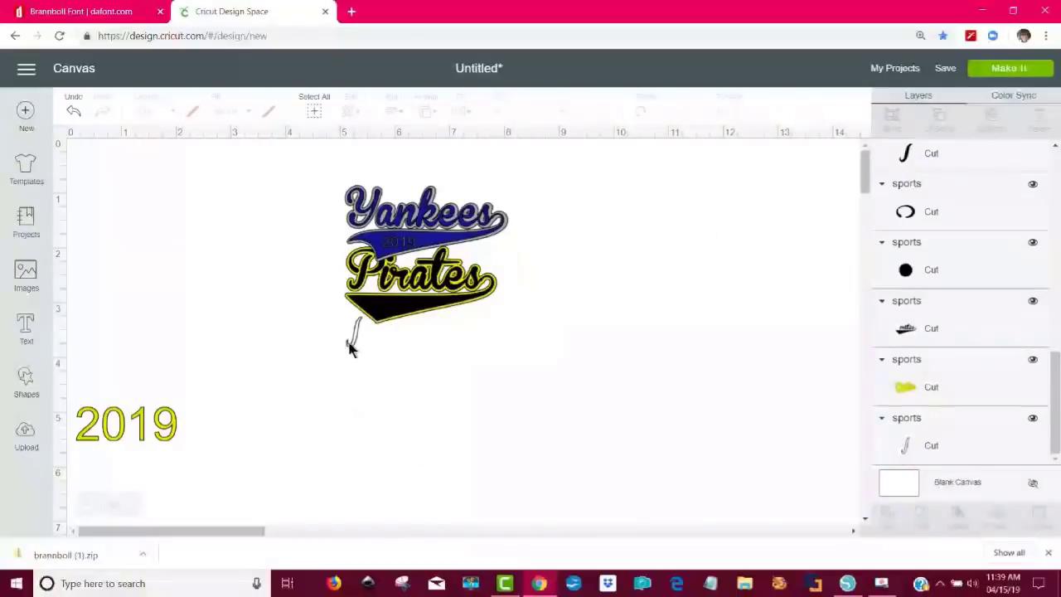
Step: Delete the blue Yankees lettering, its separate Y, and their gray backing layers
{"action": "left_click", "coordinate": [404, 214]}
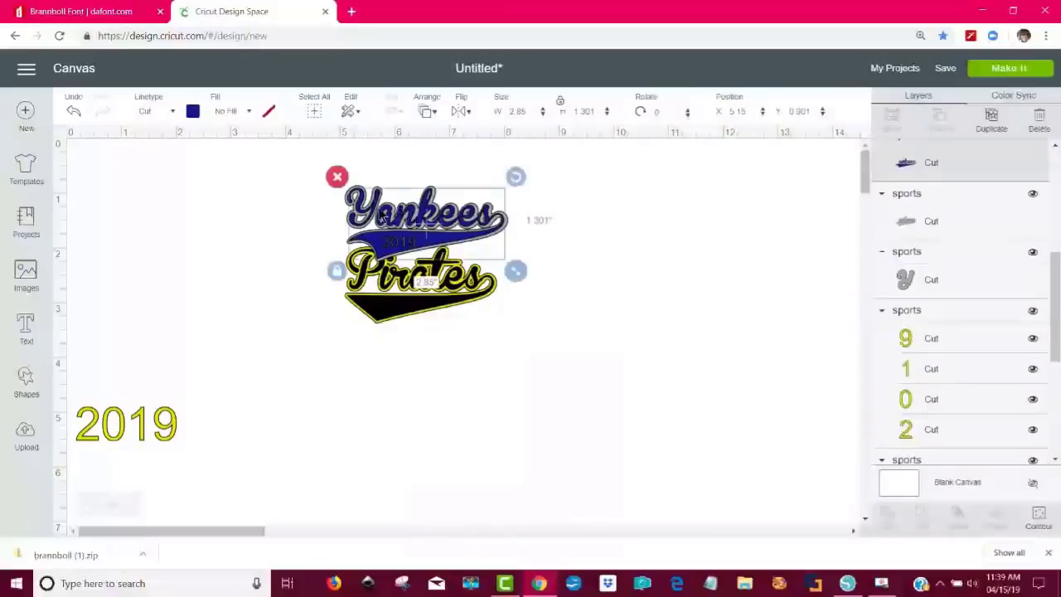
{"action": "key", "text": "Delete"}
{"action": "left_click", "coordinate": [360, 205]}
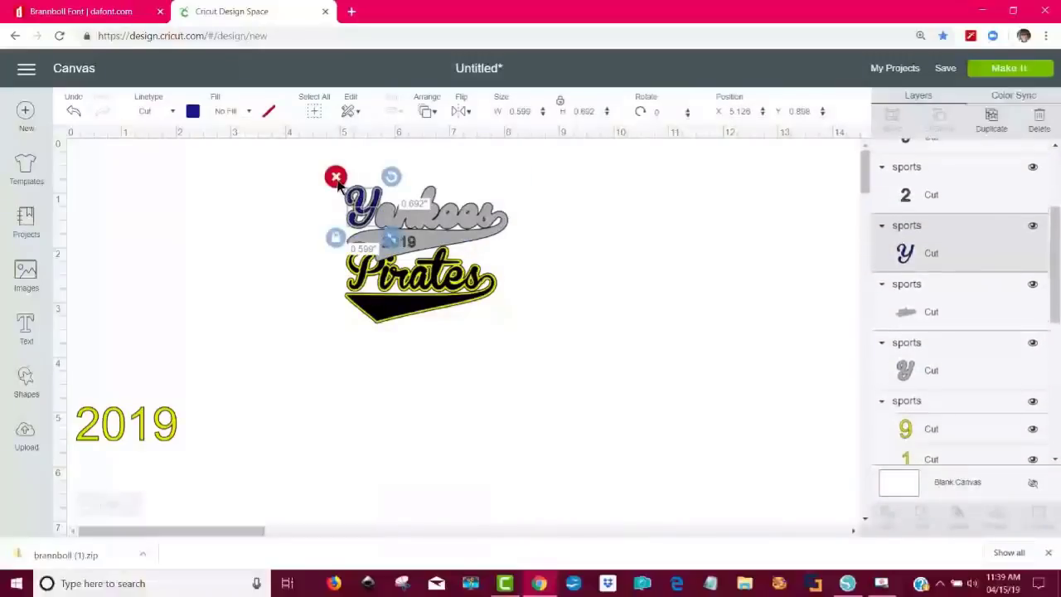
{"action": "key", "text": "Delete"}
{"action": "left_click", "coordinate": [393, 232]}
{"action": "key", "text": "Delete"}
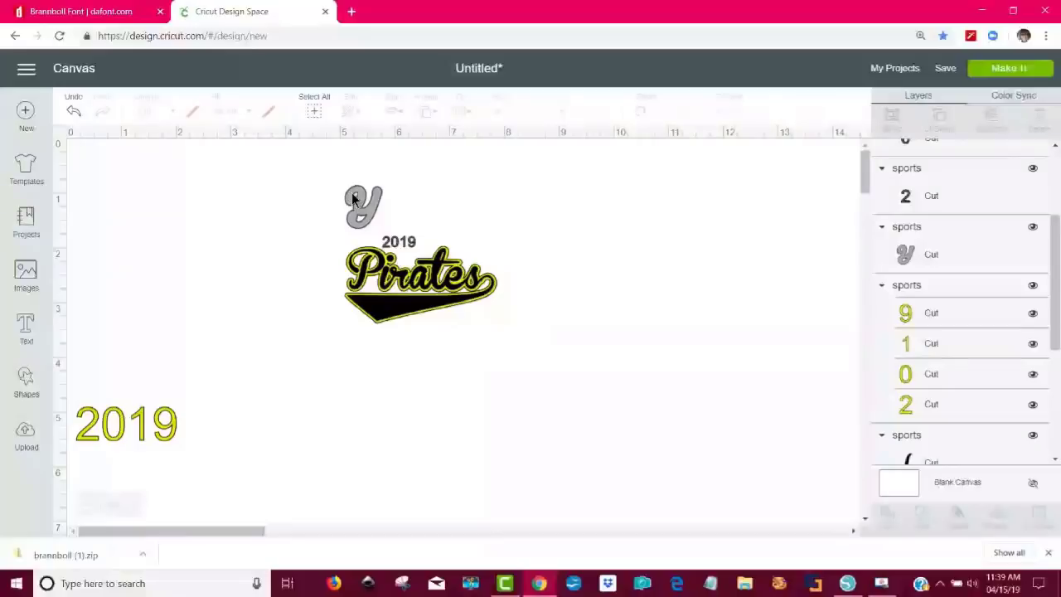
{"action": "left_click", "coordinate": [355, 198]}
{"action": "key", "text": "Delete"}
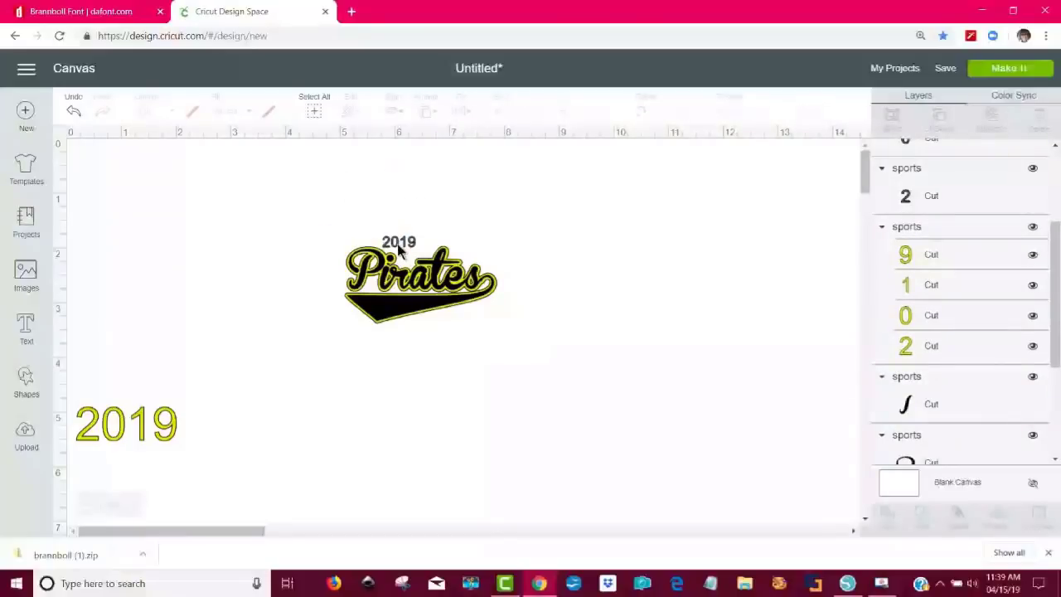
Step: Delete the small gray 2019 digits above the Pirates logo
{"action": "left_click", "coordinate": [397, 244]}
{"action": "key", "text": "Delete"}
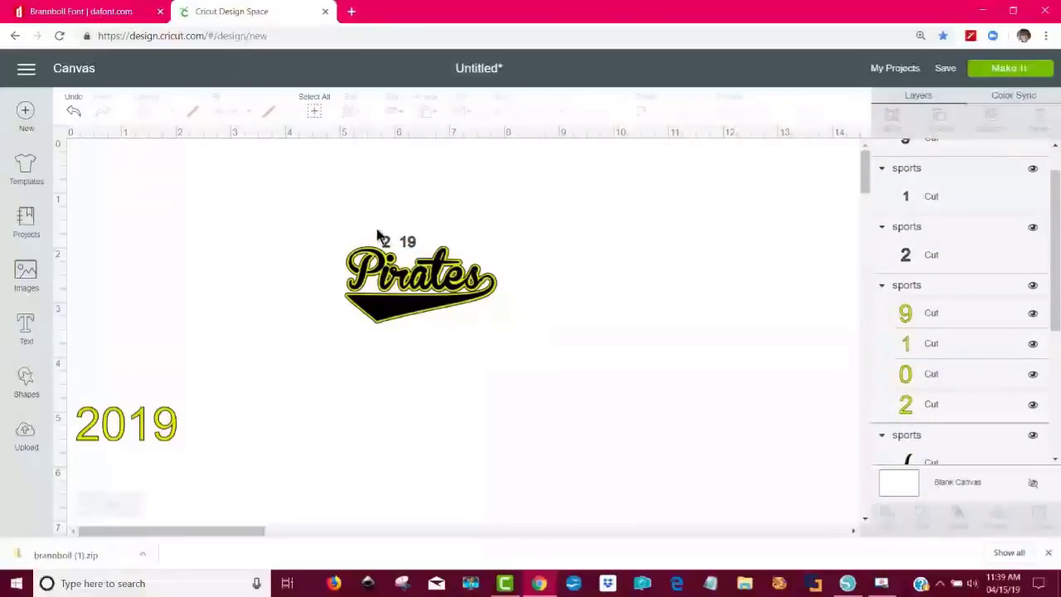
{"action": "left_click_drag", "start_coordinate": [377, 235], "coordinate": [422, 251]}
{"action": "key", "text": "Delete"}
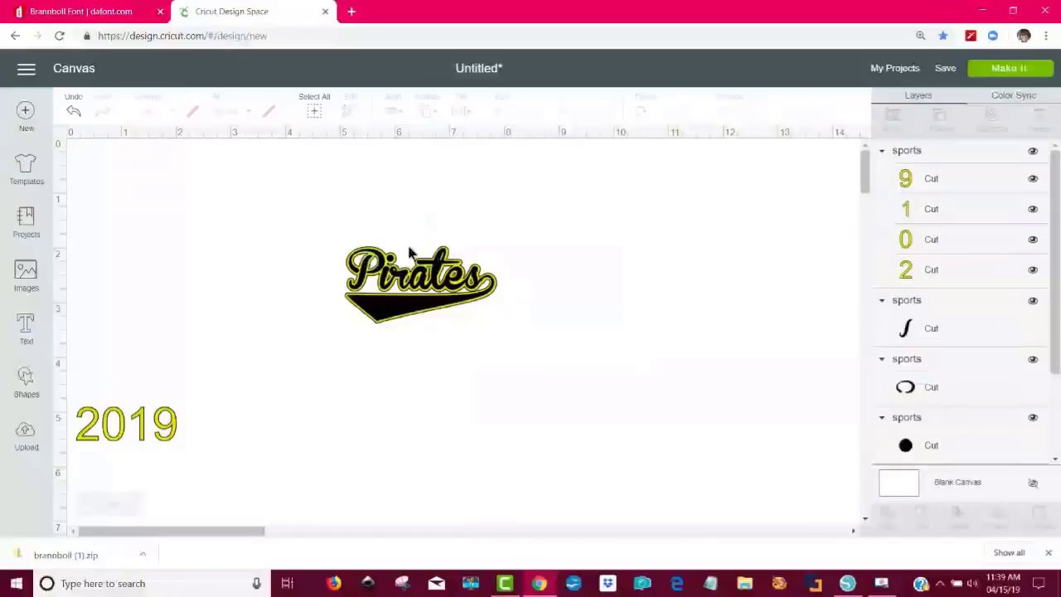
Step: Group the Pirates logo pieces, then shrink the yellow 2019 to about 0.757 in wide and place it over the tail
{"action": "left_click_drag", "start_coordinate": [554, 357], "coordinate": [303, 204]}
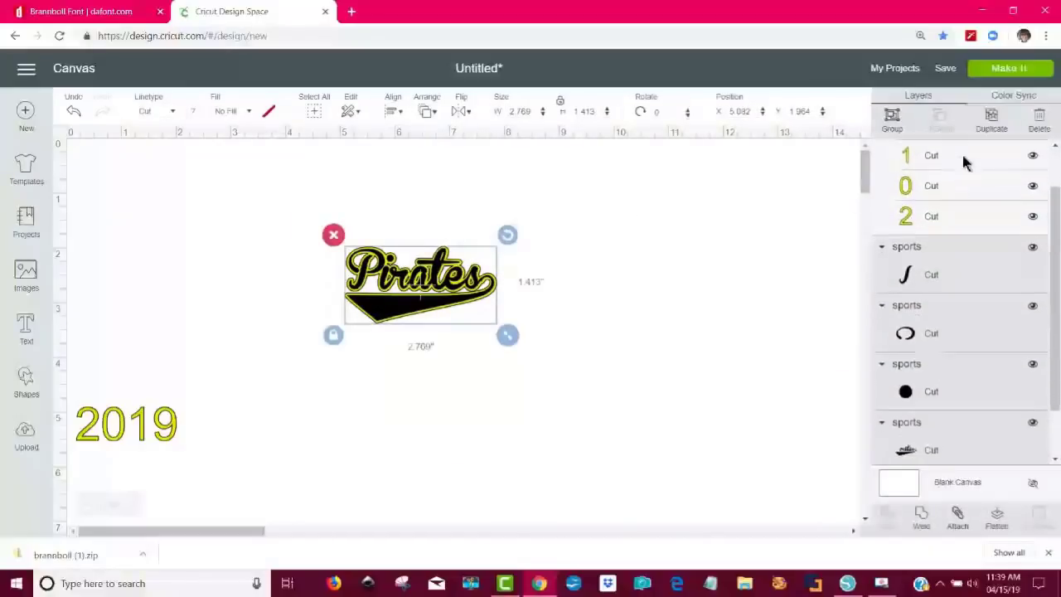
{"action": "left_click", "coordinate": [893, 121]}
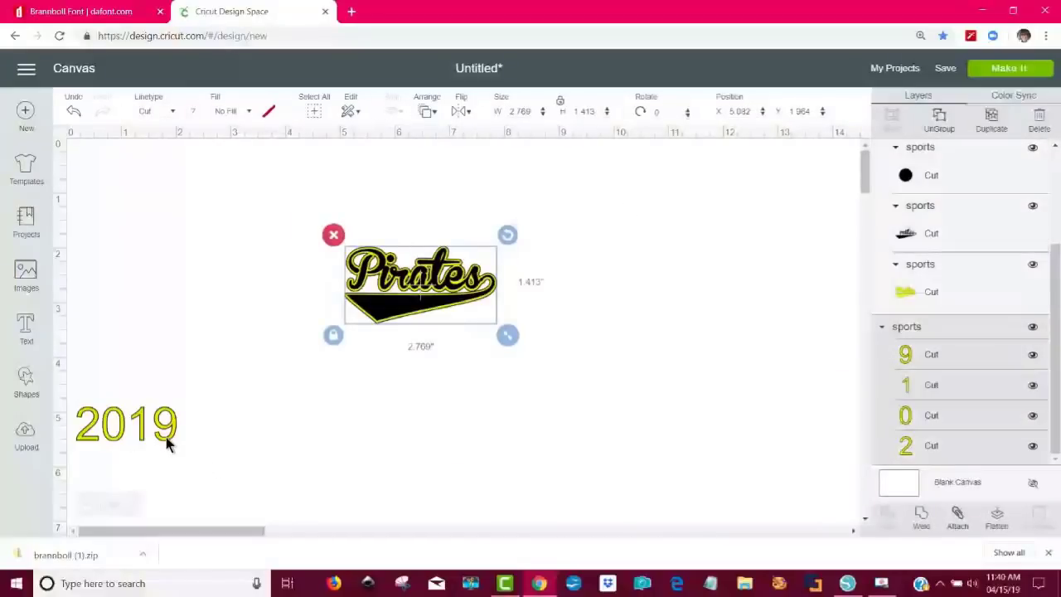
{"action": "left_click_drag", "start_coordinate": [165, 438], "coordinate": [399, 312]}
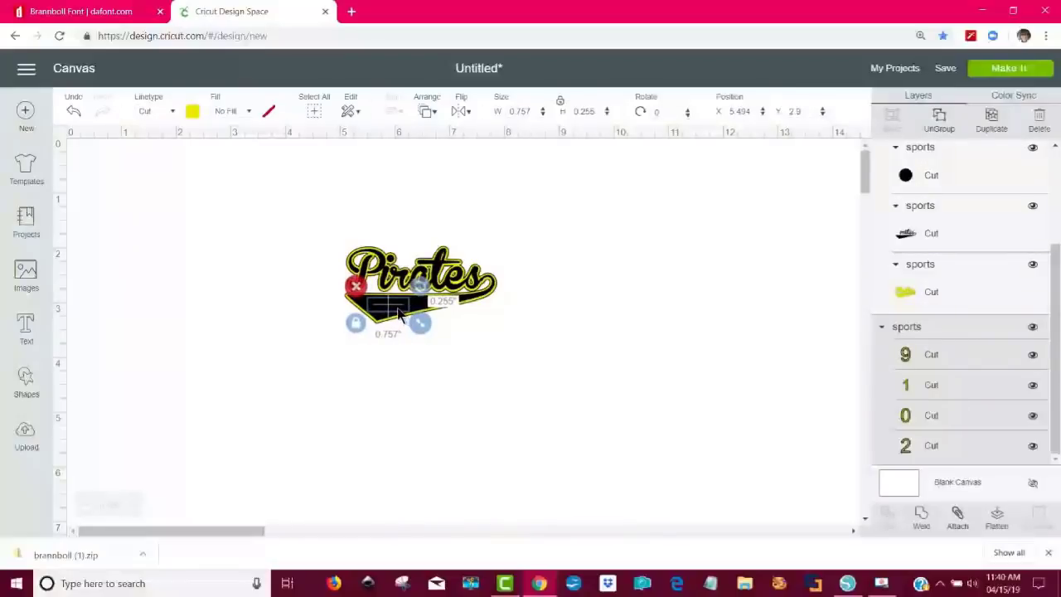
Step: Send the Pirates group behind the yellow 2019 and group the logo and the year together
{"action": "key", "text": "ctrl+a"}
{"action": "right_click", "coordinate": [400, 312]}
{"action": "left_click", "coordinate": [417, 334]}
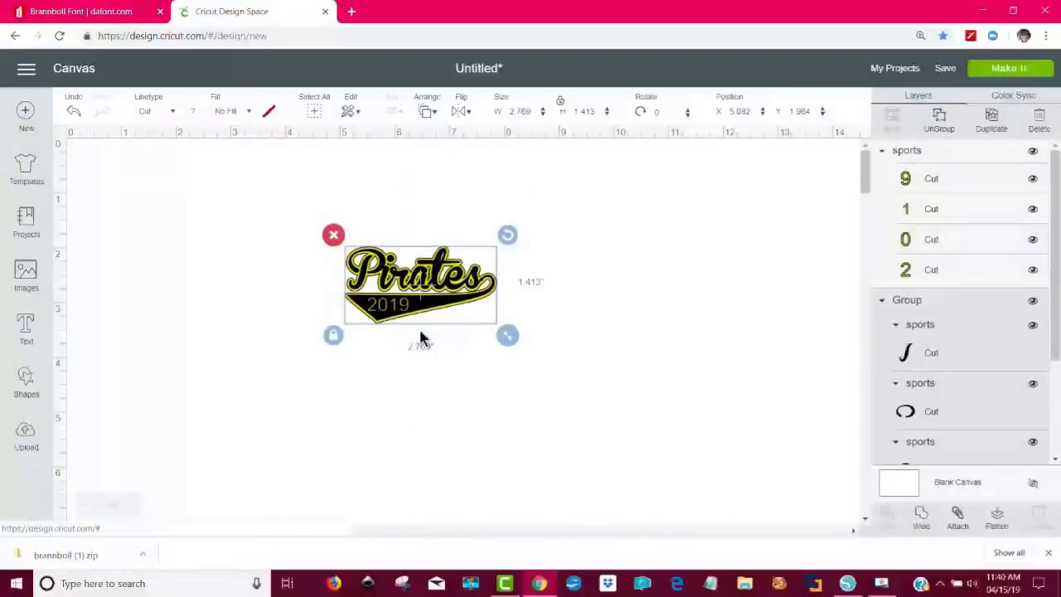
{"action": "left_click", "coordinate": [537, 395]}
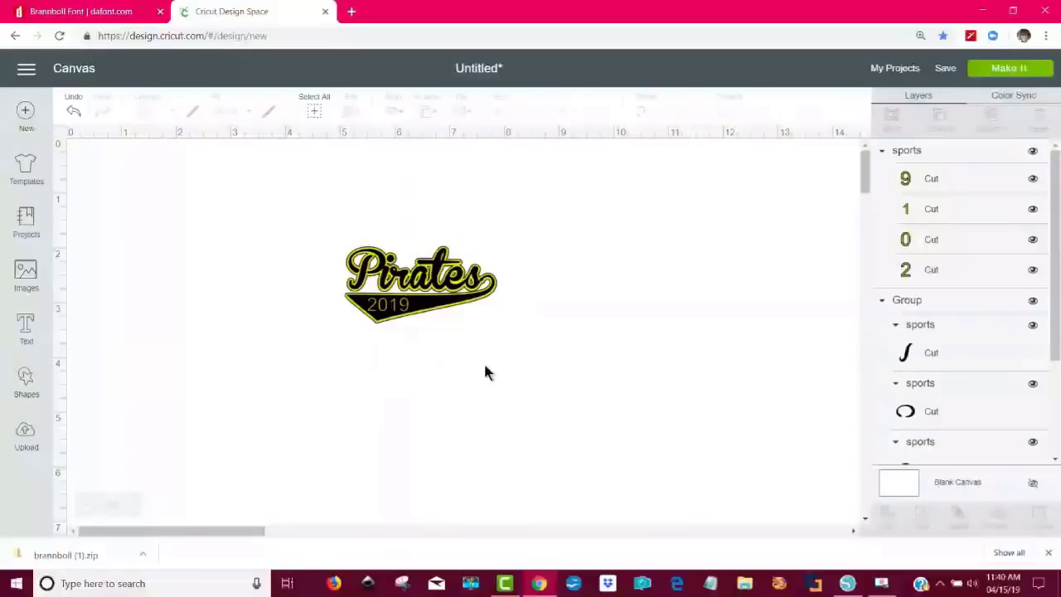
{"action": "left_click_drag", "start_coordinate": [545, 351], "coordinate": [241, 212]}
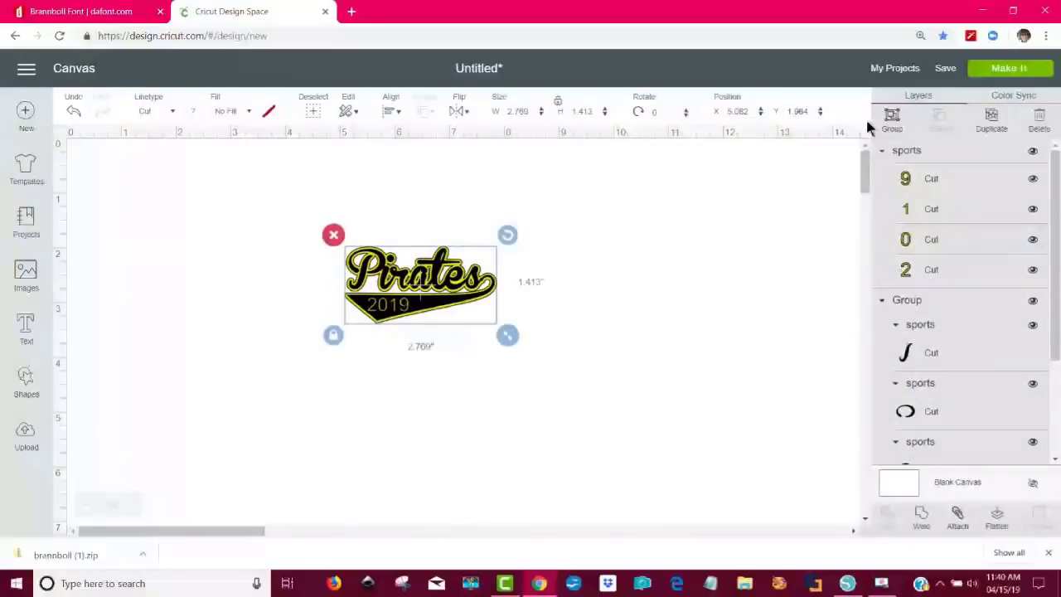
{"action": "left_click", "coordinate": [892, 119]}
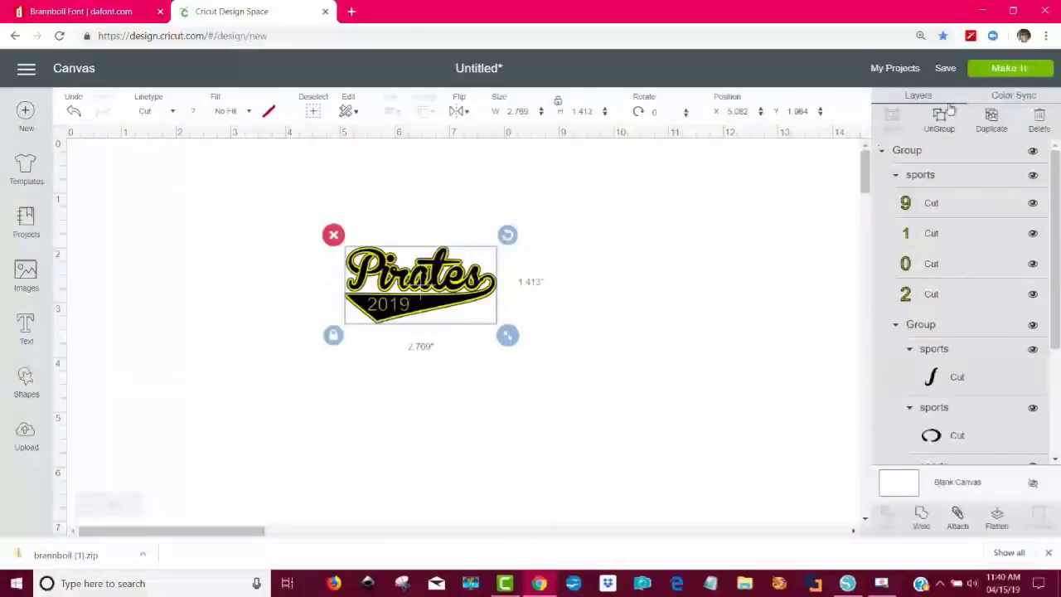
Step: Preview the cut mats, spread out the Pirates pieces on the black mat, and check the yellow mat
{"action": "left_click", "coordinate": [1011, 68]}
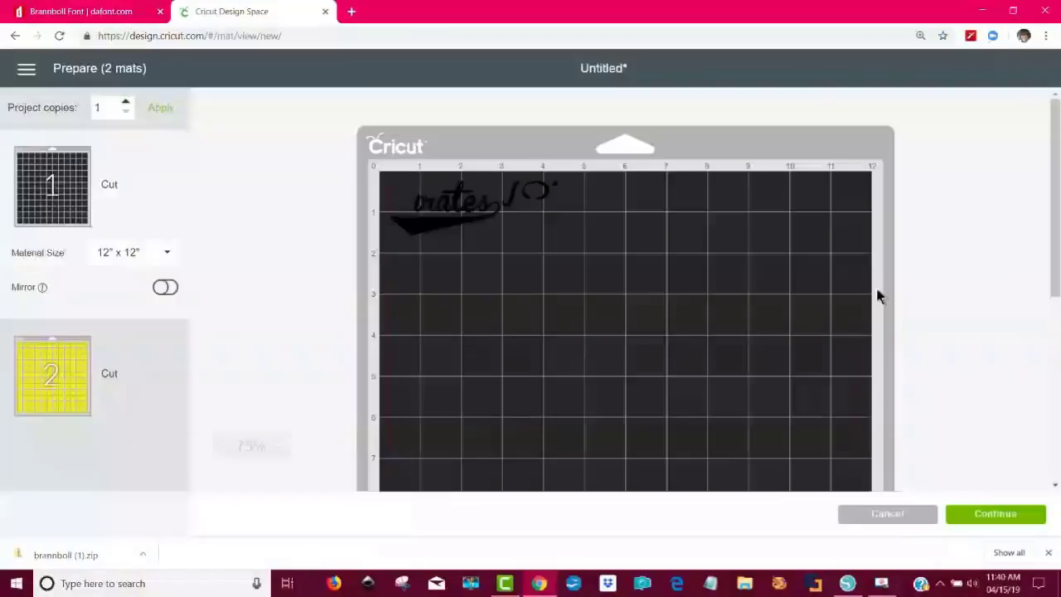
{"action": "left_click_drag", "start_coordinate": [448, 224], "coordinate": [446, 340]}
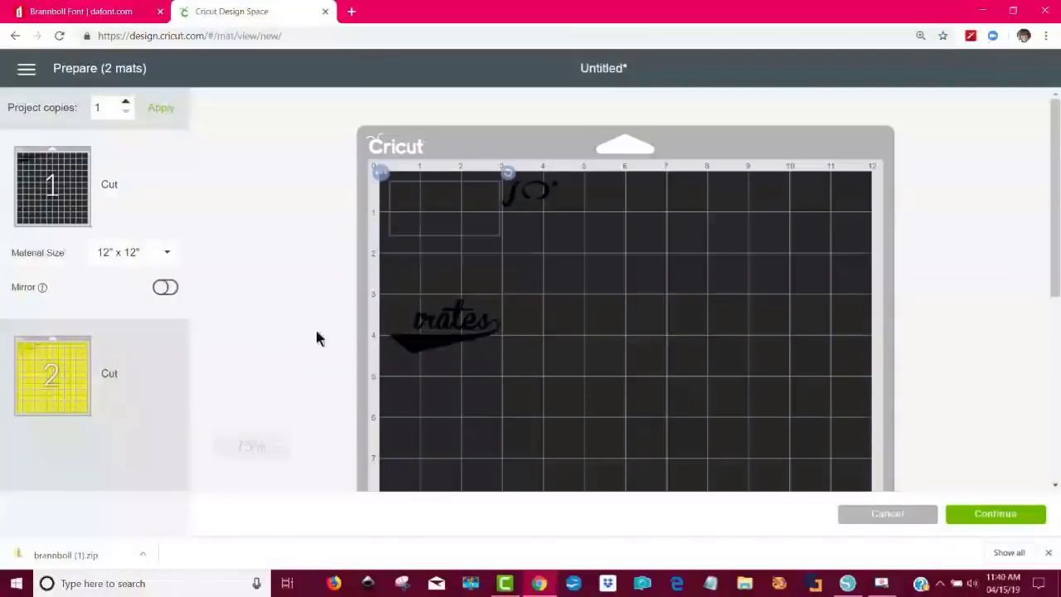
{"action": "left_click_drag", "start_coordinate": [535, 192], "coordinate": [471, 247]}
{"action": "left_click_drag", "start_coordinate": [511, 197], "coordinate": [461, 227]}
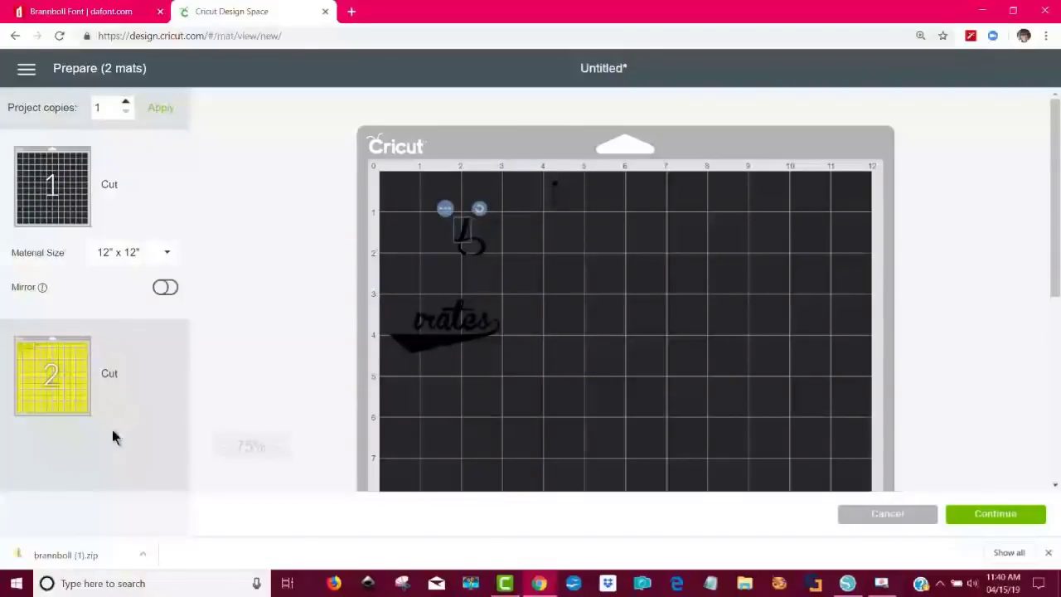
{"action": "left_click", "coordinate": [25, 387]}
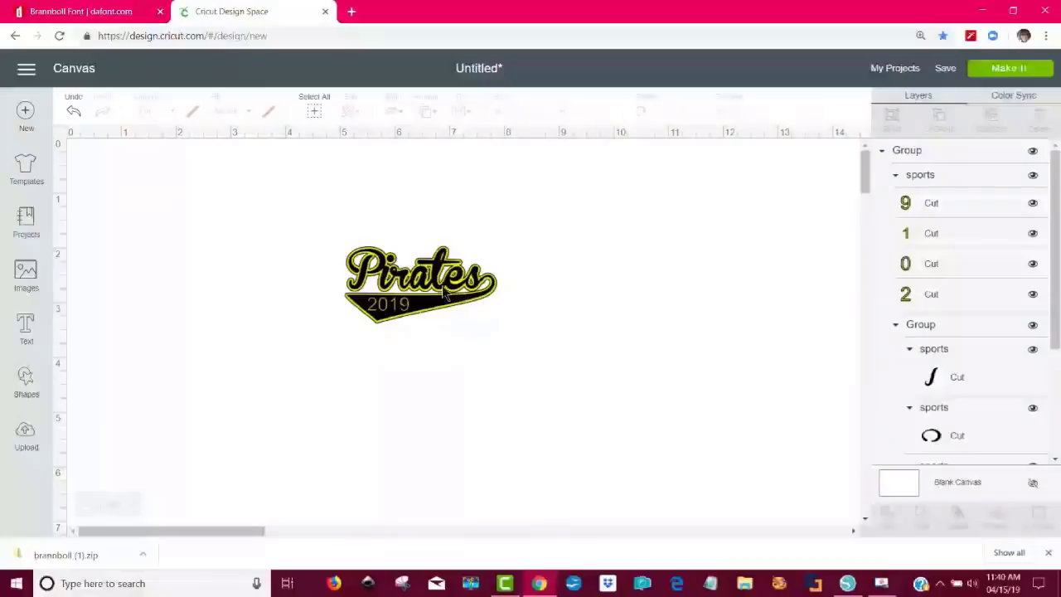
Step: Weld the four yellow 2019 digits with the yellow Pirates background layer and move the welded shape beside the logo
{"action": "left_click", "coordinate": [971, 209]}
{"action": "left_click", "coordinate": [951, 234], "text": "shift"}
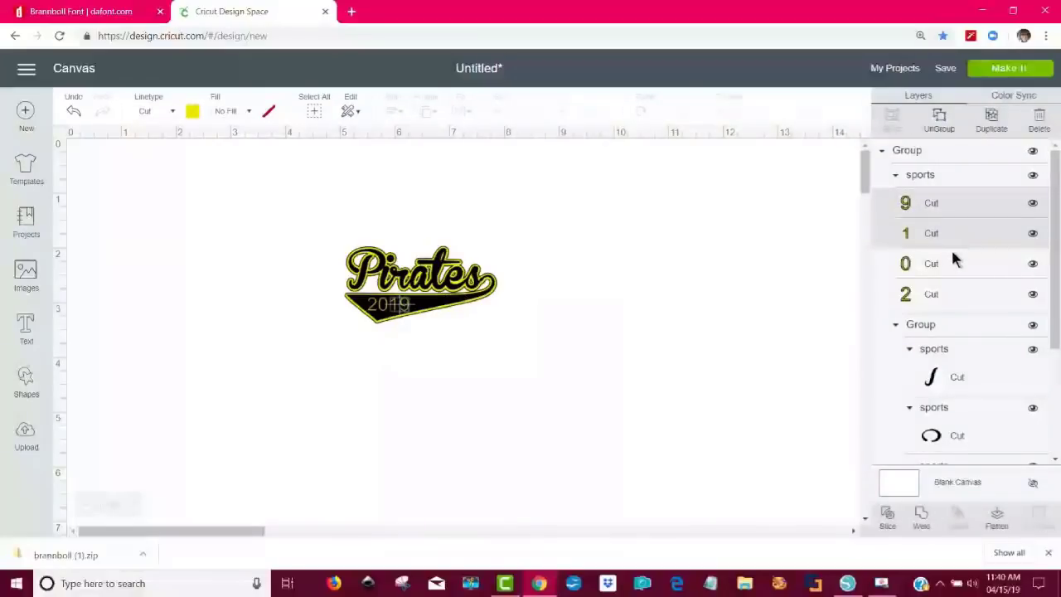
{"action": "left_click", "coordinate": [944, 262], "text": "shift"}
{"action": "left_click", "coordinate": [948, 290], "text": "shift"}
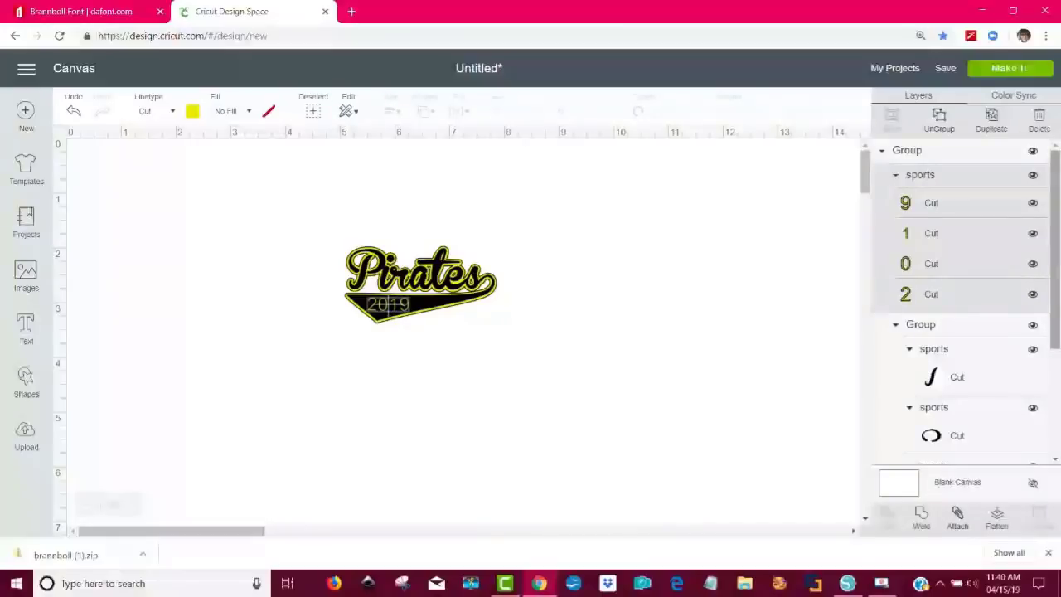
{"action": "left_click_drag", "start_coordinate": [1058, 260], "coordinate": [1053, 414]}
{"action": "left_click", "coordinate": [959, 436]}
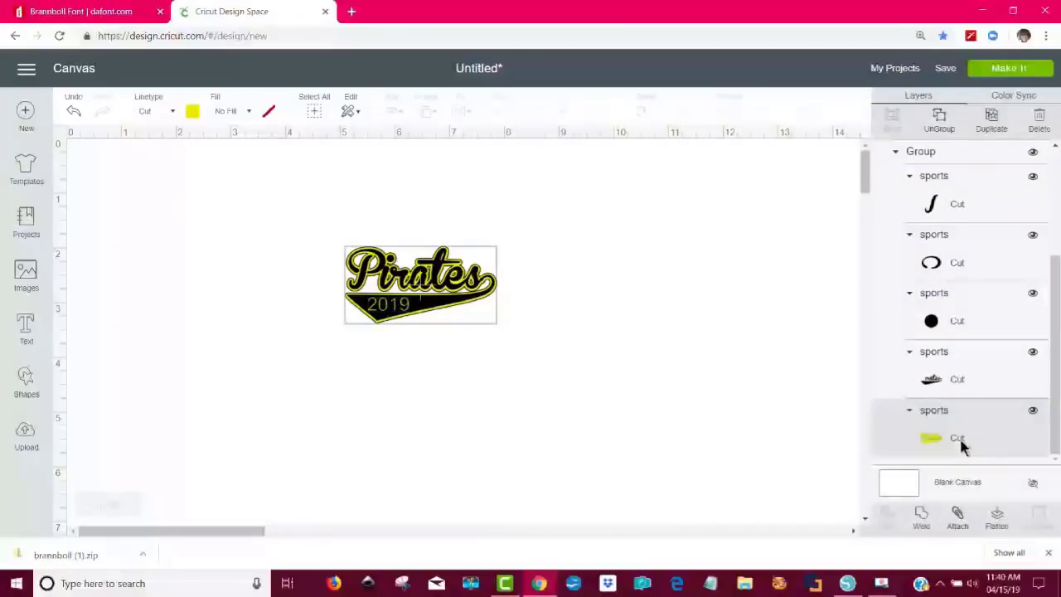
{"action": "left_click", "coordinate": [921, 516]}
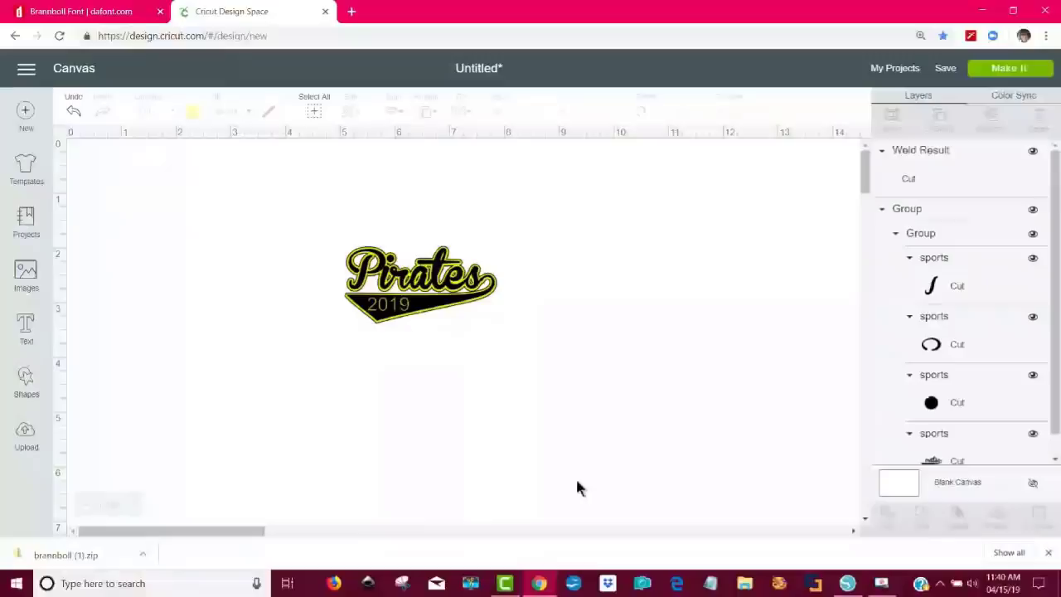
{"action": "left_click_drag", "start_coordinate": [407, 294], "coordinate": [648, 266]}
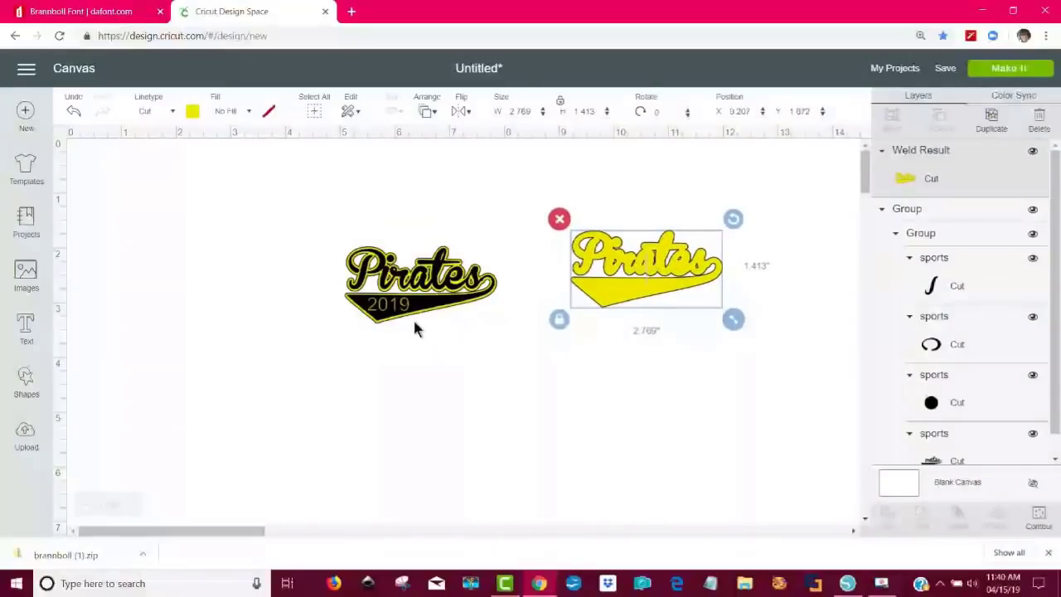
Step: Weld the four black Pirates pieces, including the lettering and tail, into one shape
{"action": "left_click", "coordinate": [954, 291]}
{"action": "left_click", "coordinate": [958, 340], "text": "shift"}
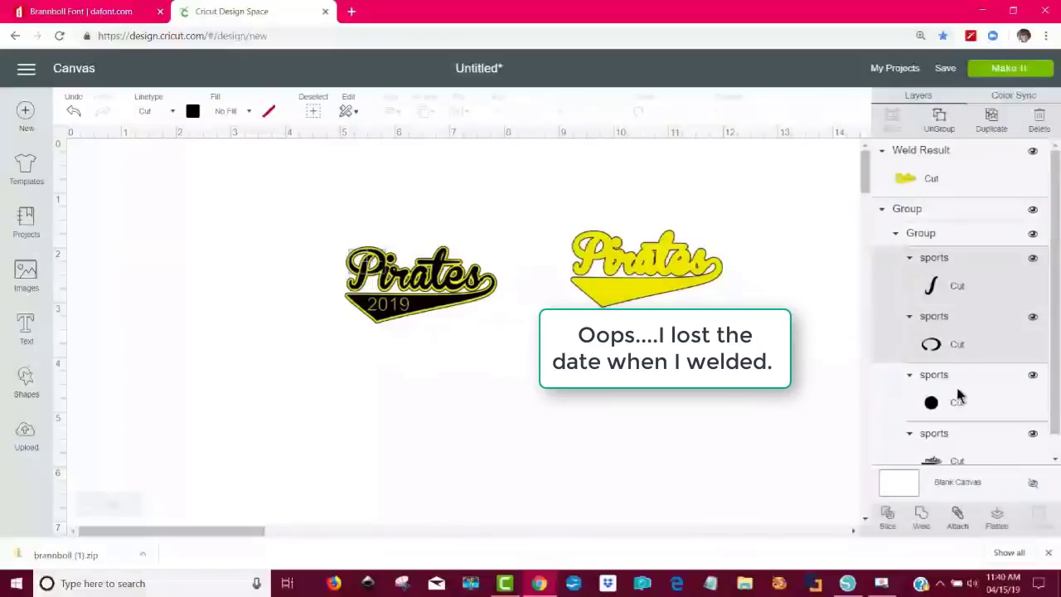
{"action": "left_click", "coordinate": [957, 400], "text": "shift"}
{"action": "left_click", "coordinate": [979, 447], "text": "shift"}
{"action": "scroll", "coordinate": [1049, 340], "scroll_direction": "down", "scroll_amount": 1}
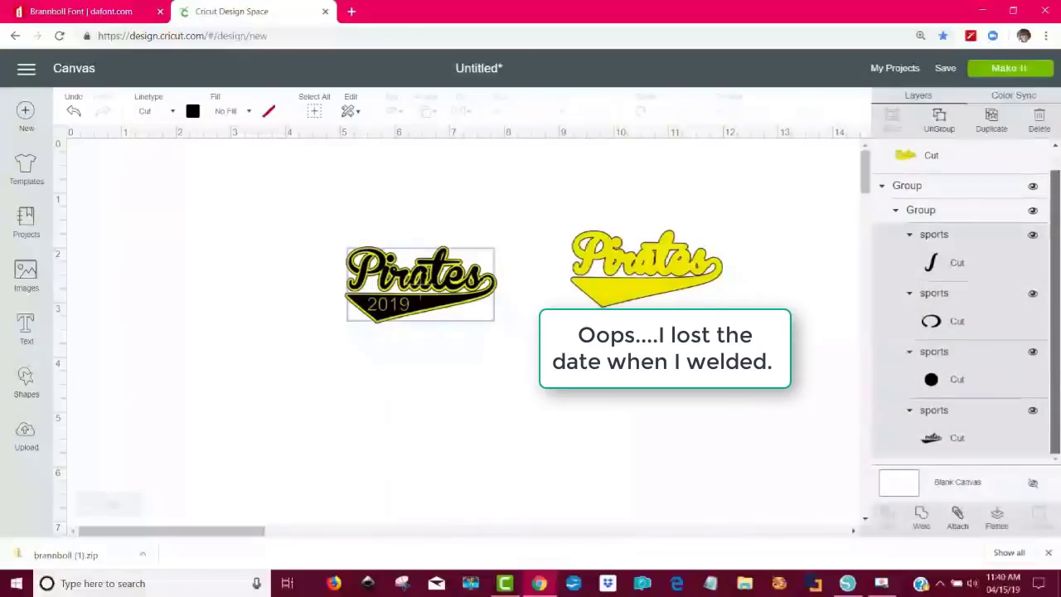
{"action": "left_click", "coordinate": [926, 522]}
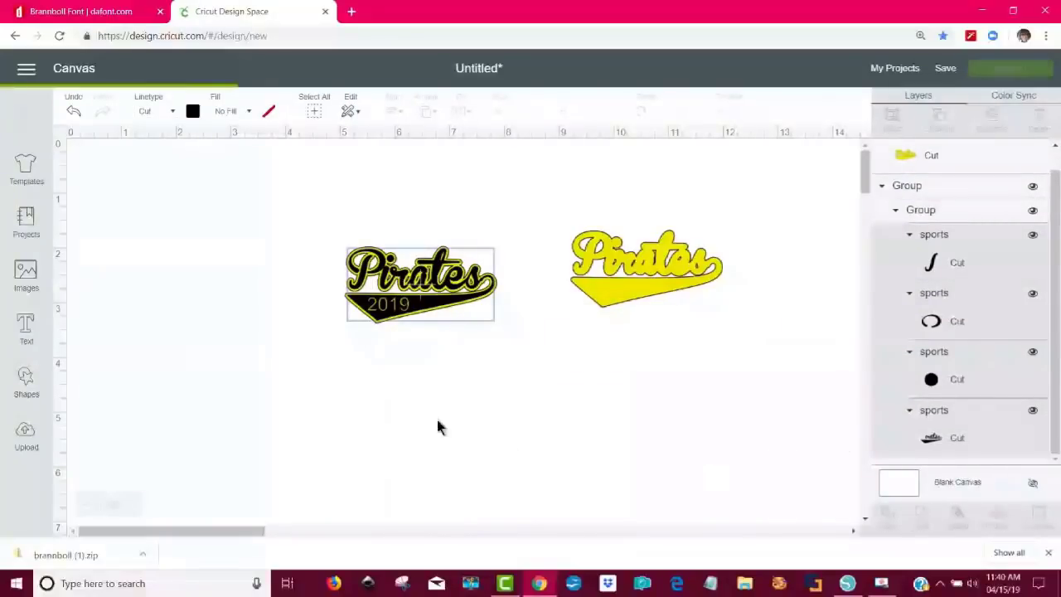
Step: Move the yellow welded shape back beneath the black Pirates lettering so it forms an even outline
{"action": "left_click", "coordinate": [406, 307]}
{"action": "left_click_drag", "start_coordinate": [406, 307], "coordinate": [423, 307]}
{"action": "left_click_drag", "start_coordinate": [595, 302], "coordinate": [427, 312]}
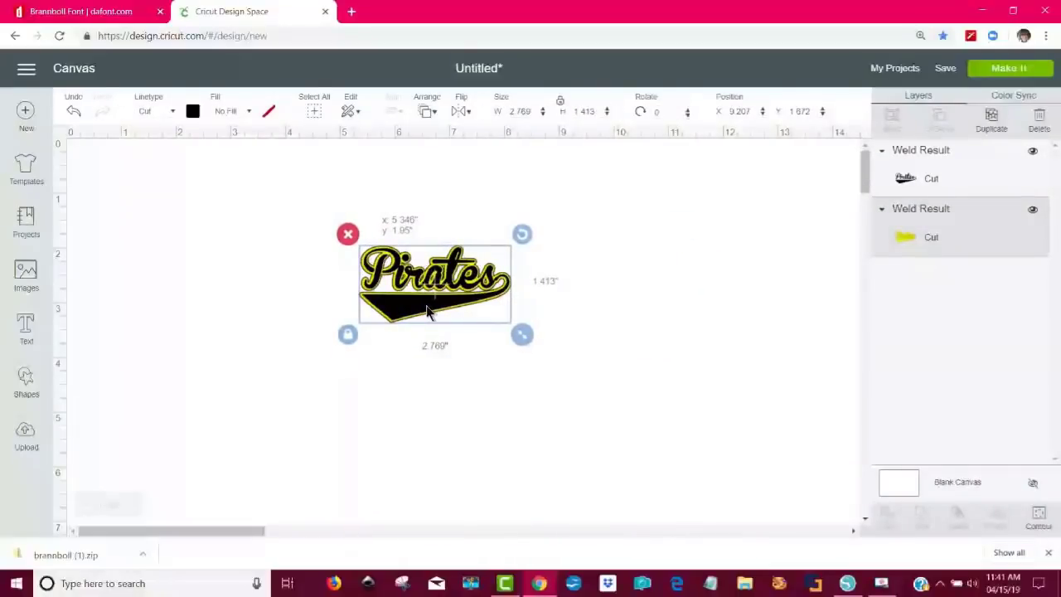
{"action": "left_click", "coordinate": [692, 328]}
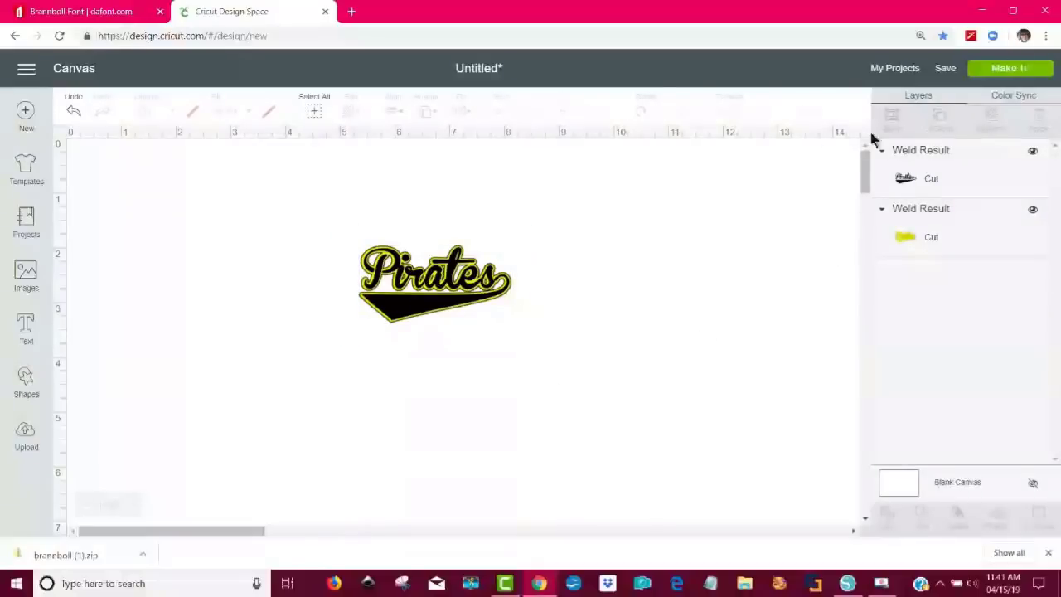
Step: Move the black welded Pirates shape off the yellow one and recolour it light gray
{"action": "left_click", "coordinate": [1022, 71]}
{"action": "left_click_drag", "start_coordinate": [412, 280], "coordinate": [283, 242]}
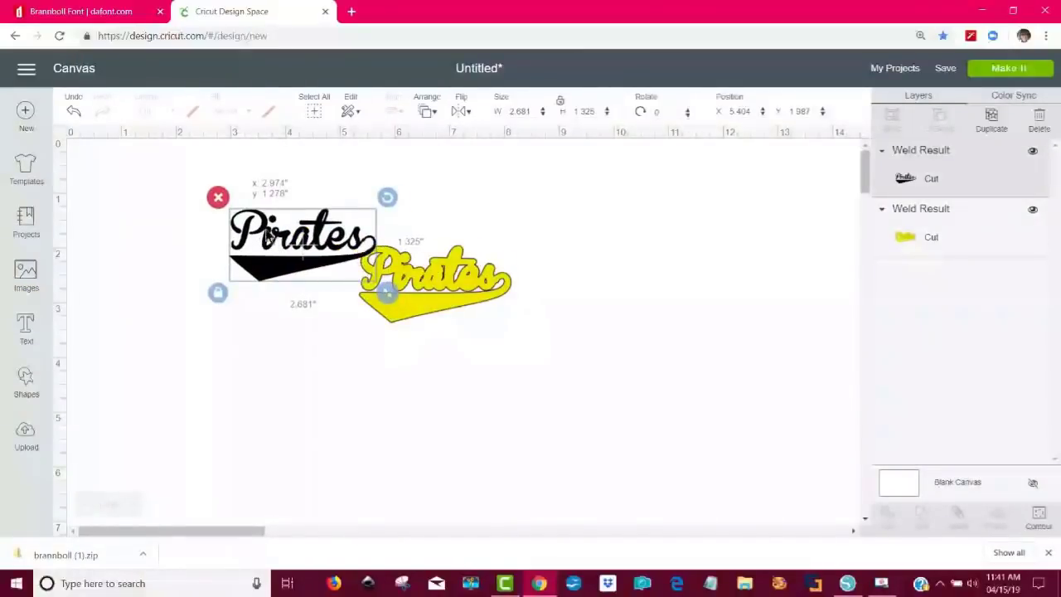
{"action": "left_click", "coordinate": [192, 113]}
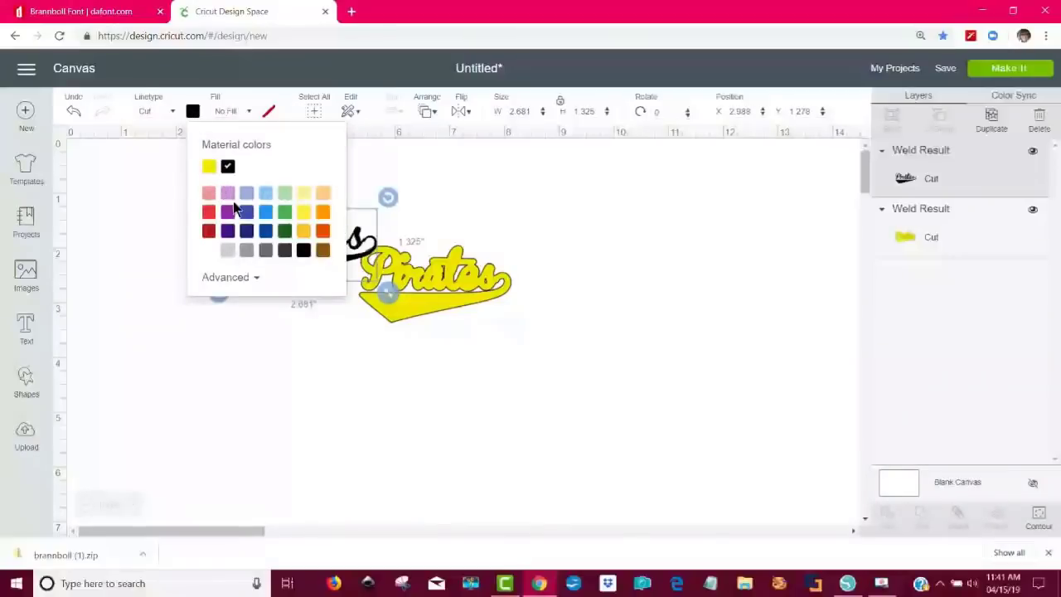
{"action": "left_click", "coordinate": [228, 251]}
Step: Preview the cut mats and check the welded Pirates shapes on the gray and yellow mats
{"action": "left_click", "coordinate": [1009, 70]}
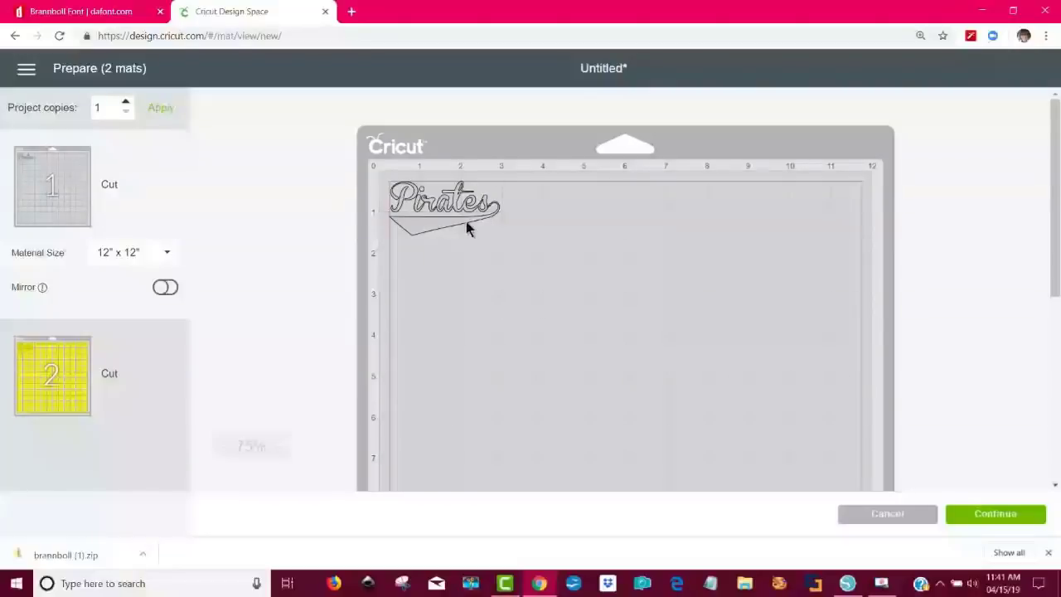
{"action": "left_click", "coordinate": [47, 397]}
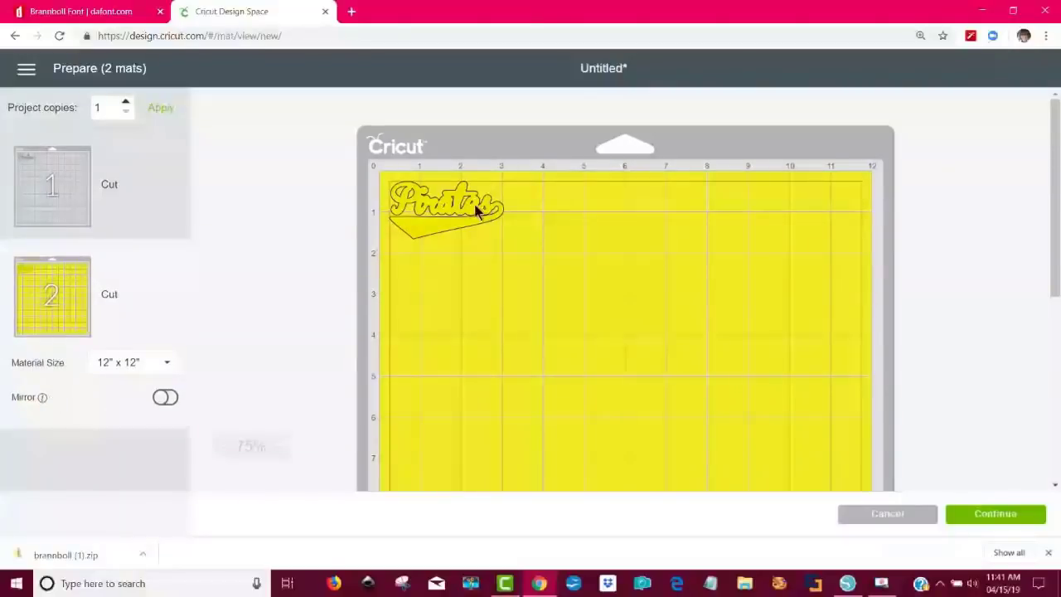